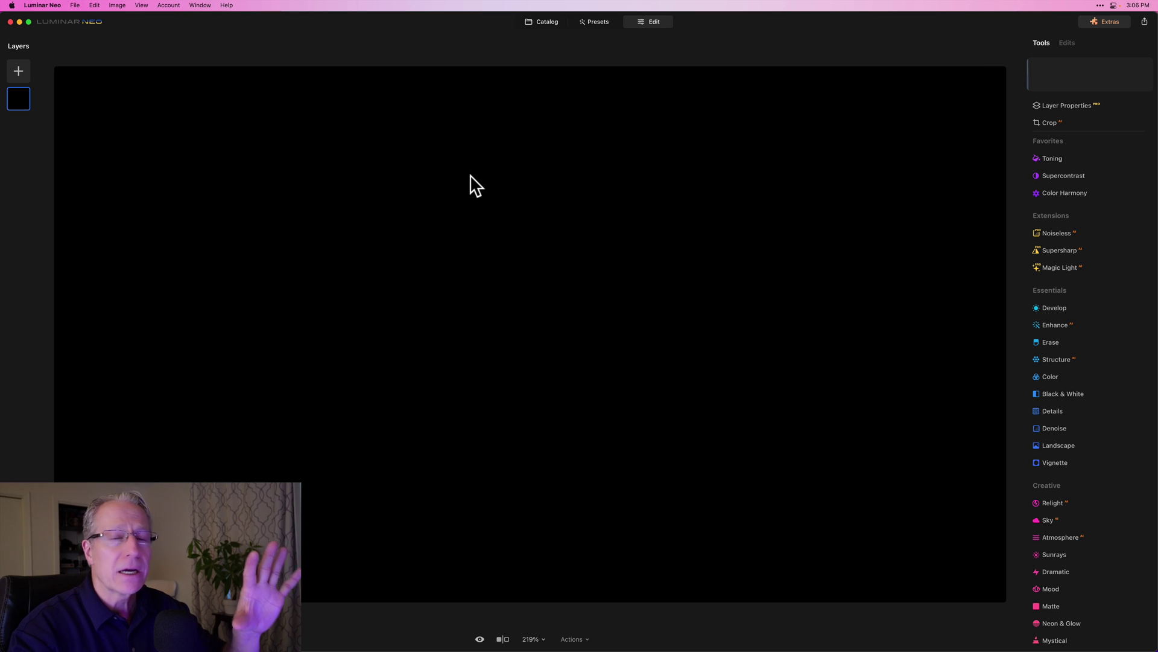
Add a new layer and show its image browser with My Images, Flares, Light Leaks, Sparklers and Stardust Bokeh
left_click(124, 160)
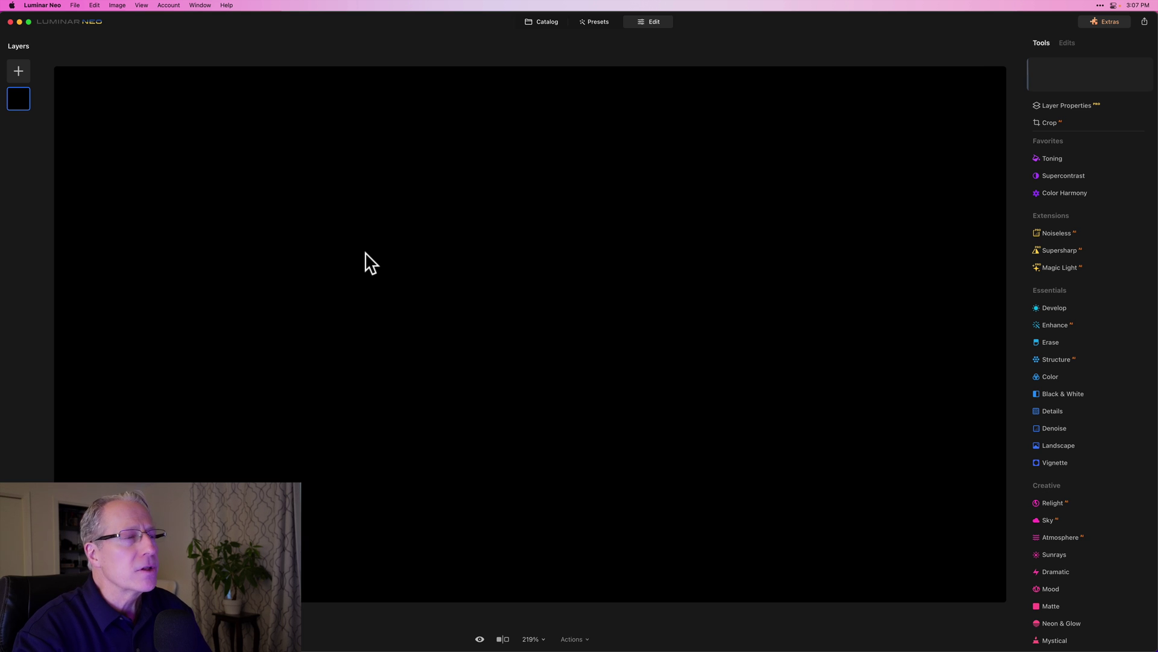
left_click(18, 70)
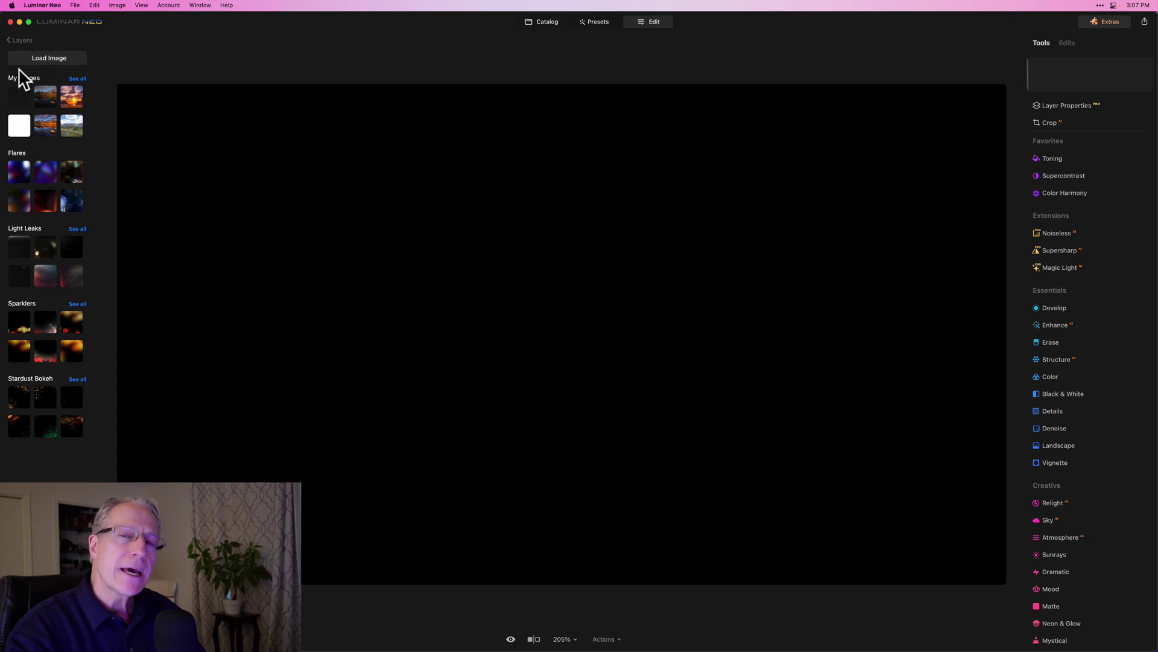
left_click(15, 205)
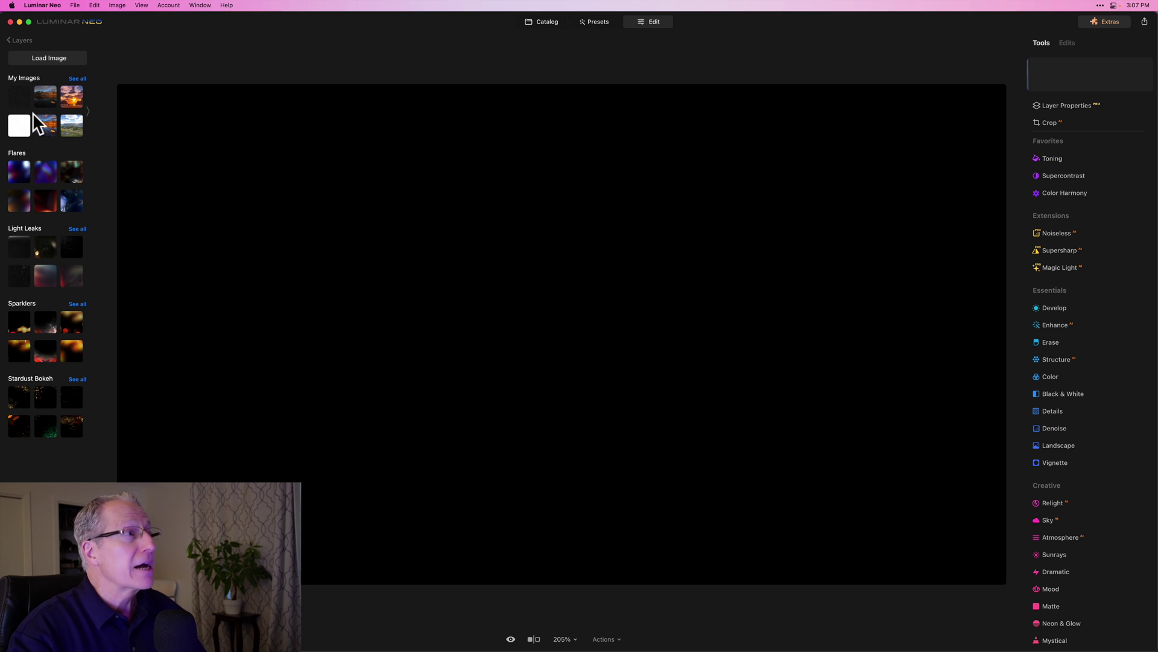
left_click_drag(76, 90, 85, 112)
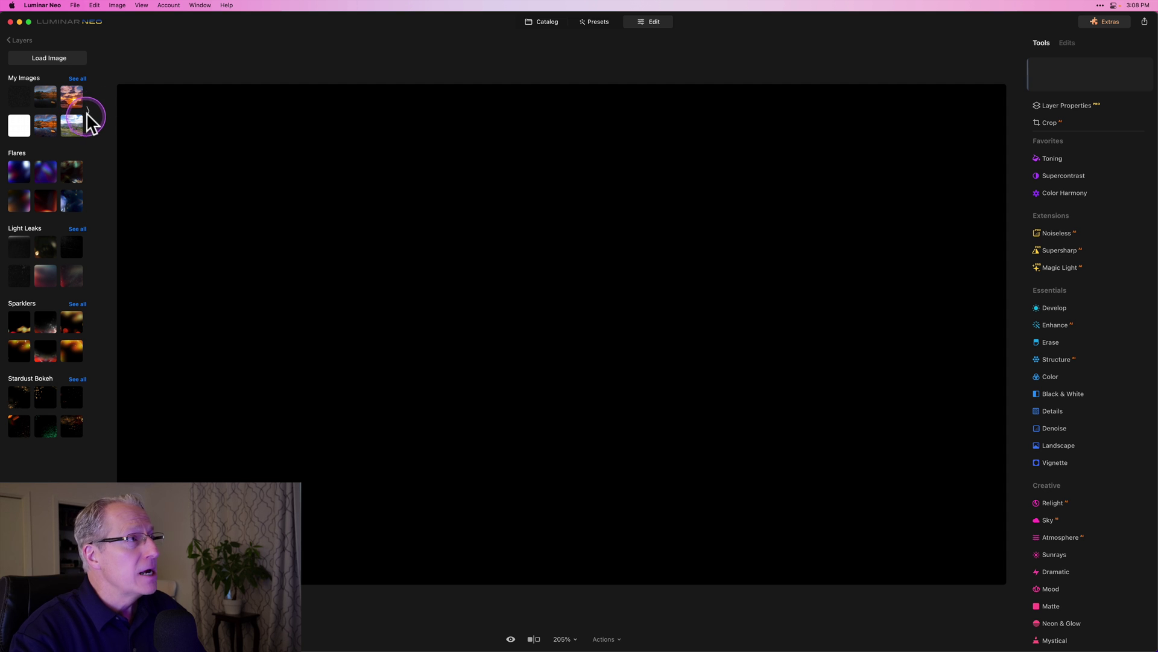
left_click(77, 78)
scroll(47, 235, "down", 5)
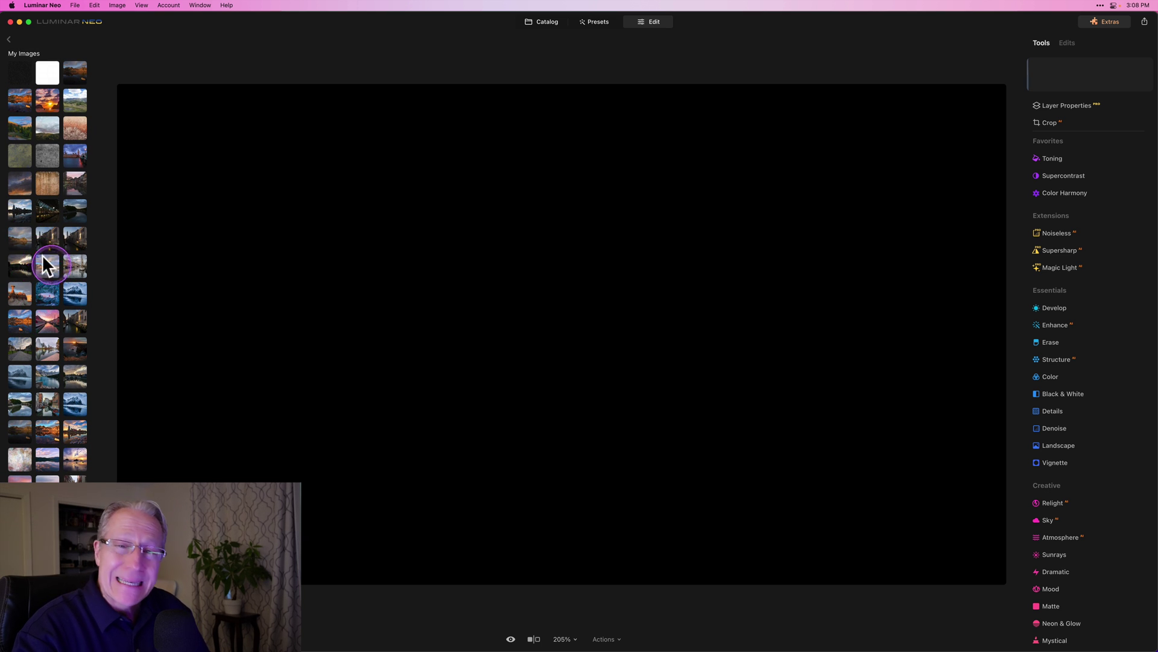
left_click(6, 238)
left_click(49, 234)
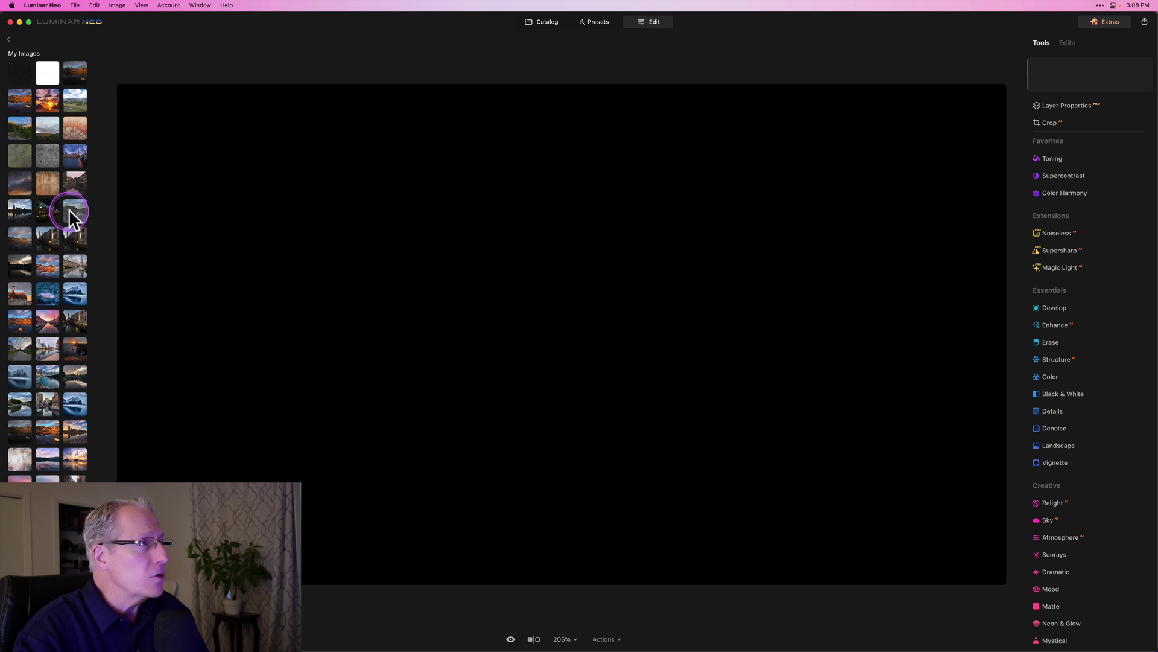
right_click(69, 212)
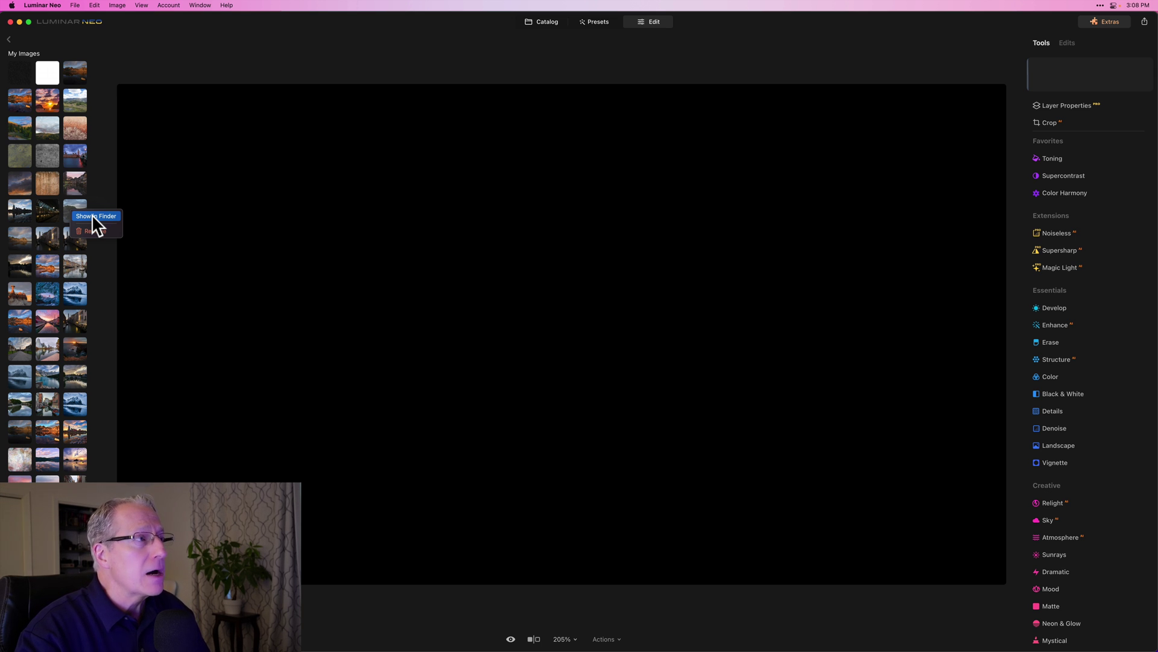
left_click(100, 187)
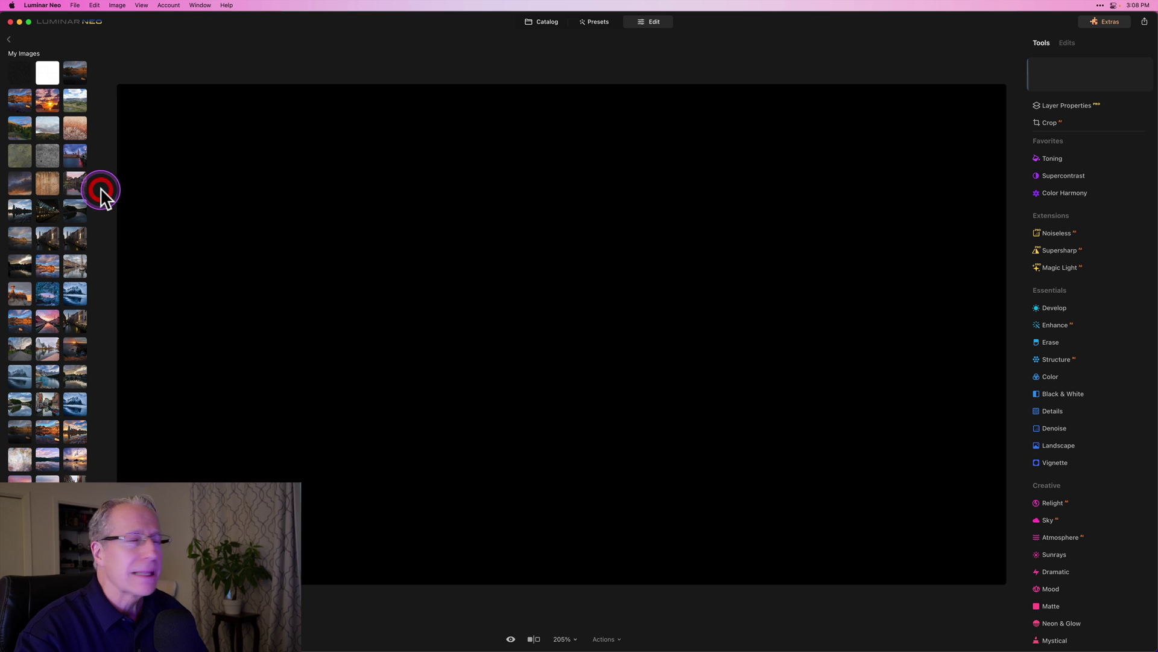
left_click(8, 39)
left_click_drag(43, 90, 15, 124)
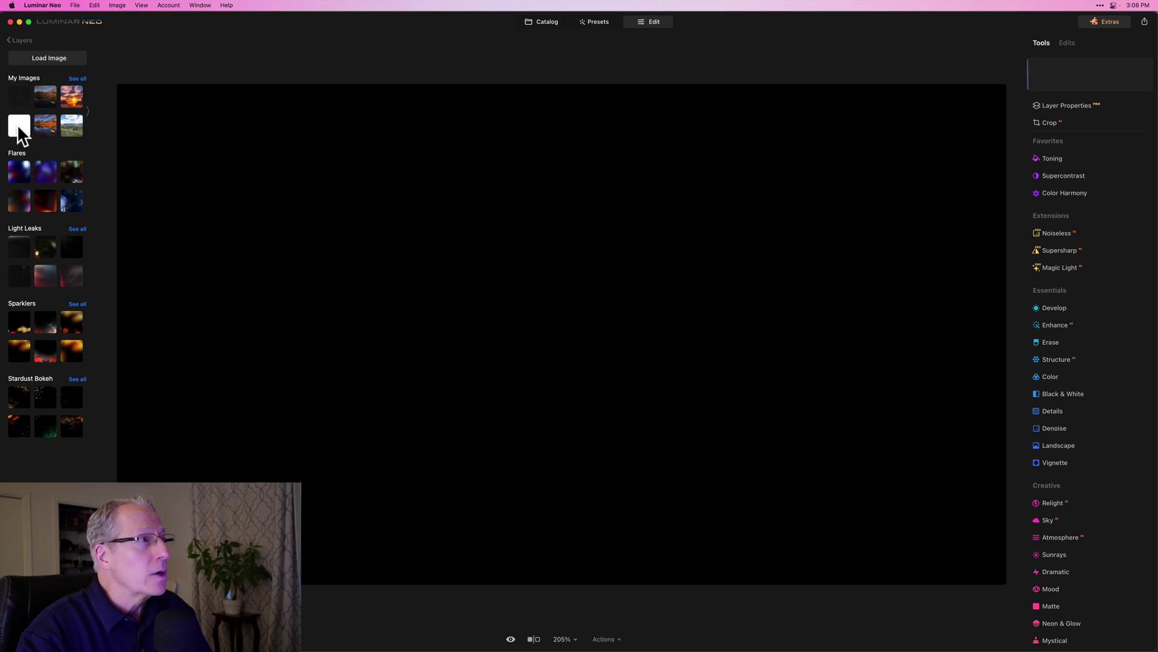
Load the plain white image from My Images as a 50-opacity layer over the black photo
left_click(17, 124)
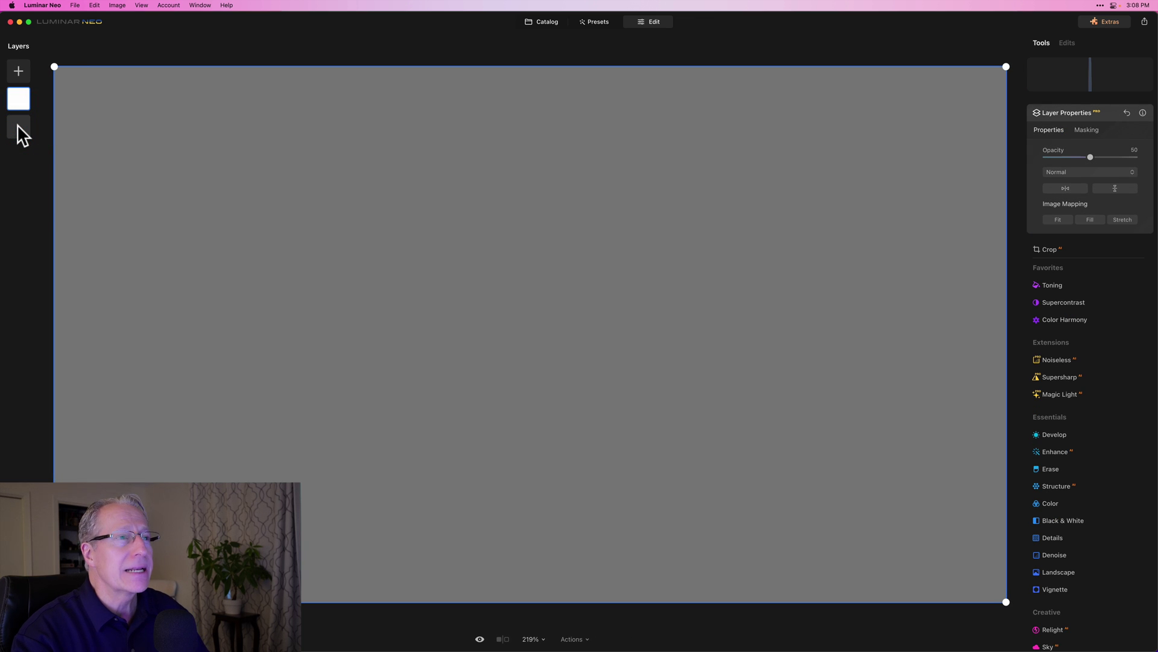
left_click_drag(262, 272, 467, 310)
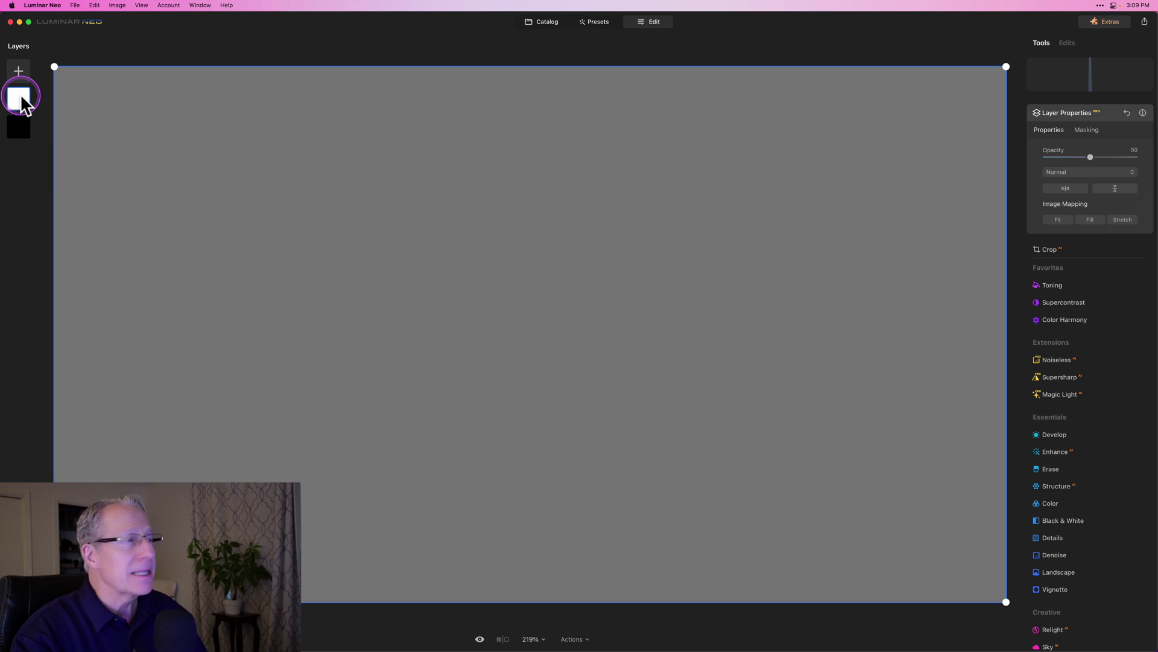
left_click_drag(21, 103, 24, 96)
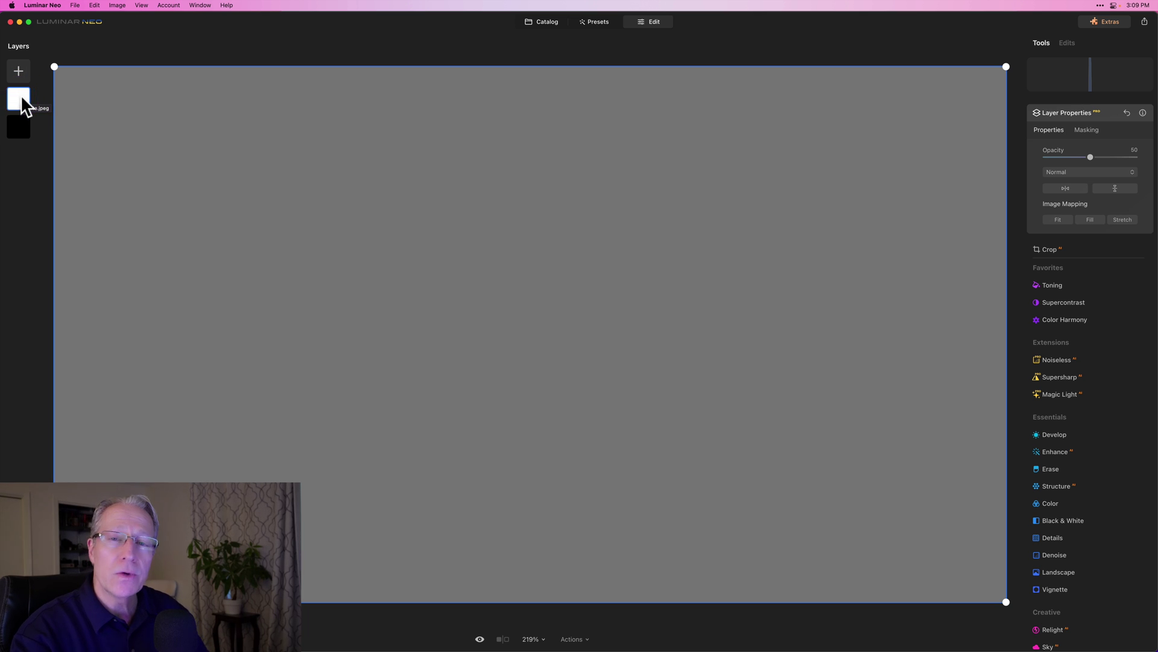
left_click_drag(23, 100, 587, 291)
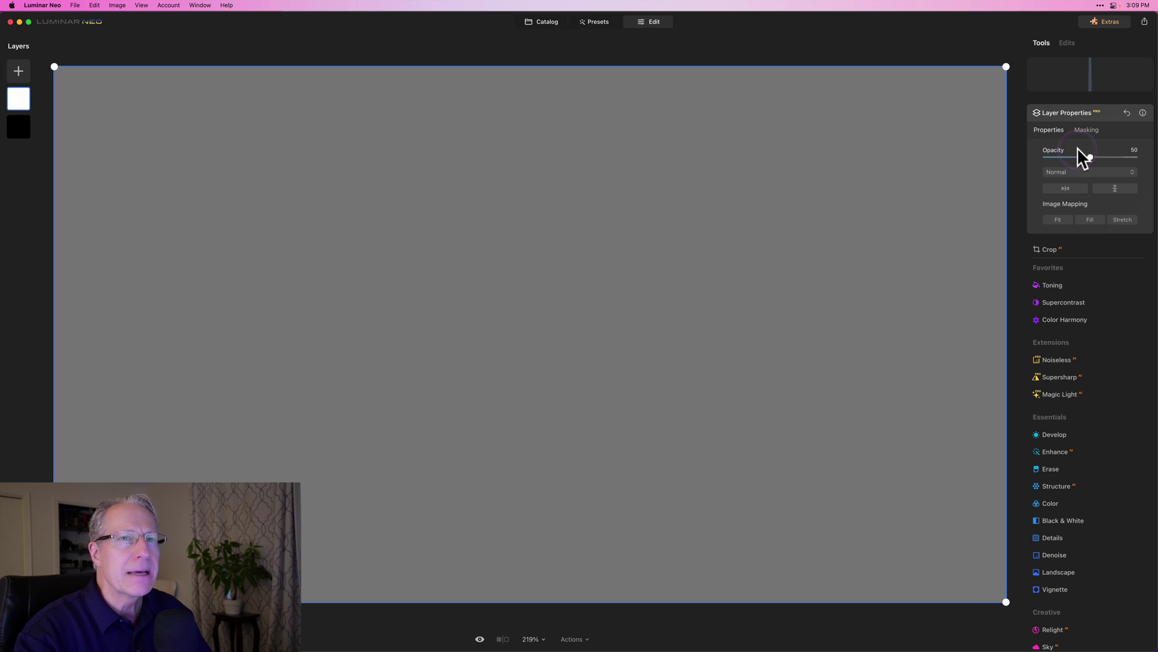
left_click_drag(531, 303, 103, 179)
left_click(18, 104)
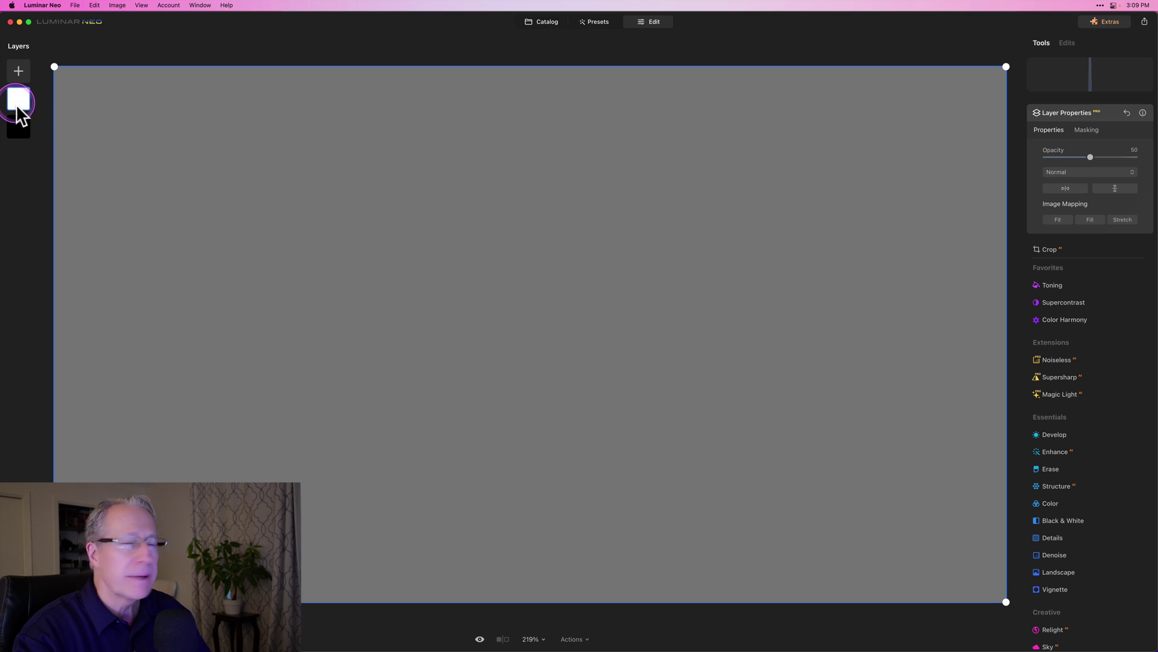
left_click_drag(18, 106, 19, 74)
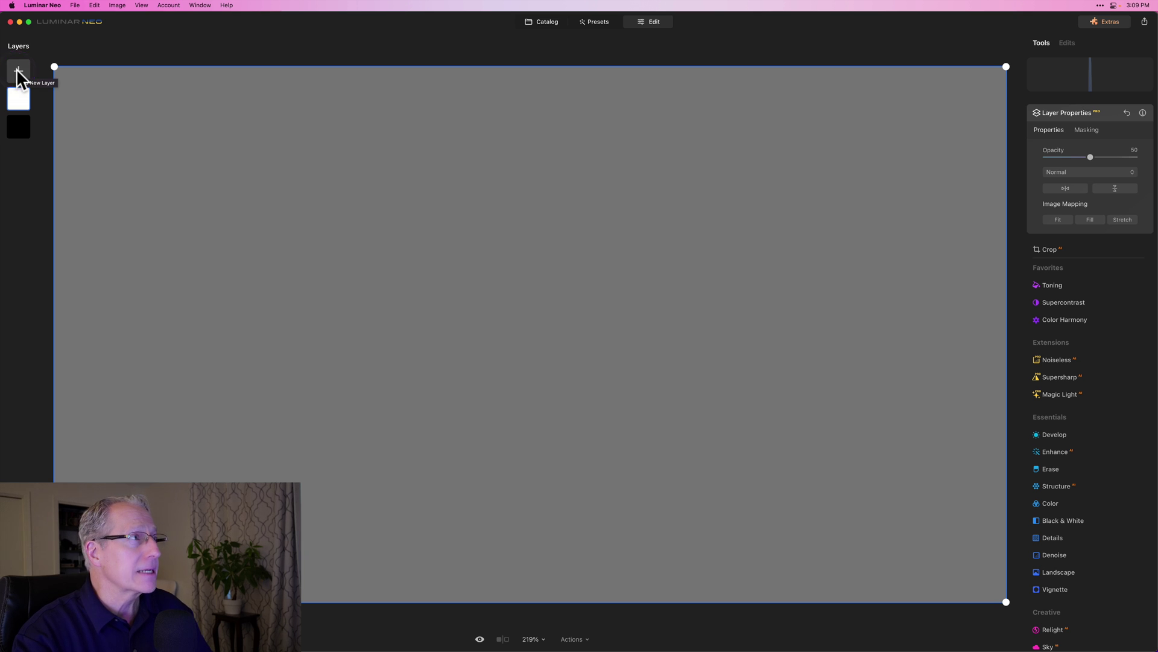
left_click(18, 71)
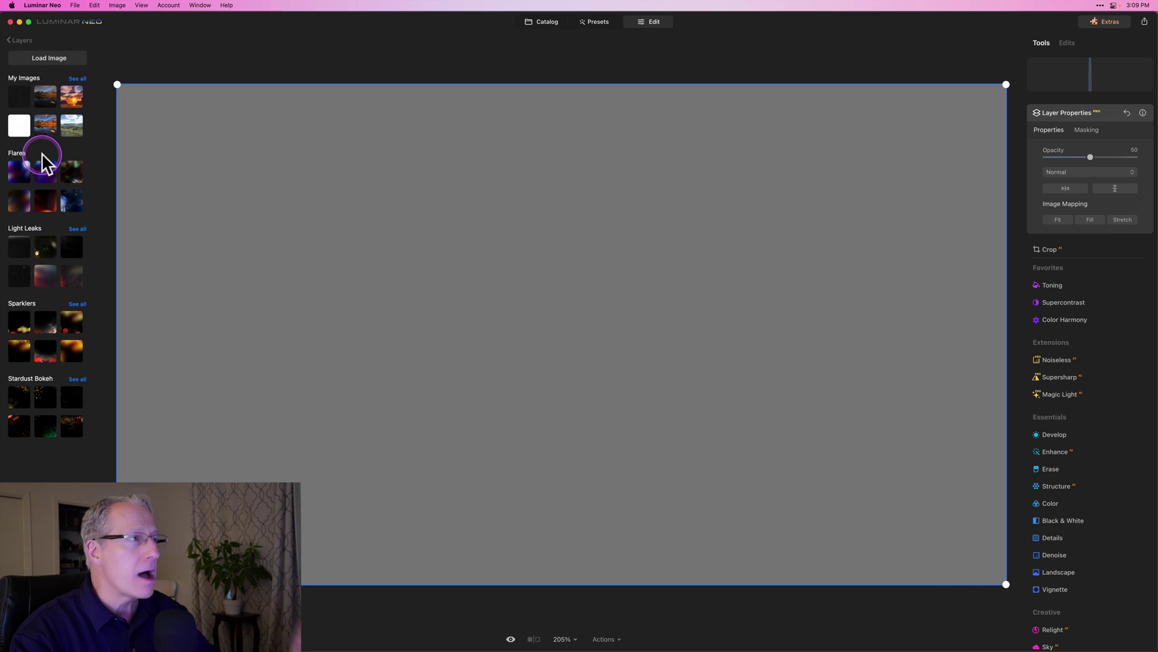
left_click(51, 58)
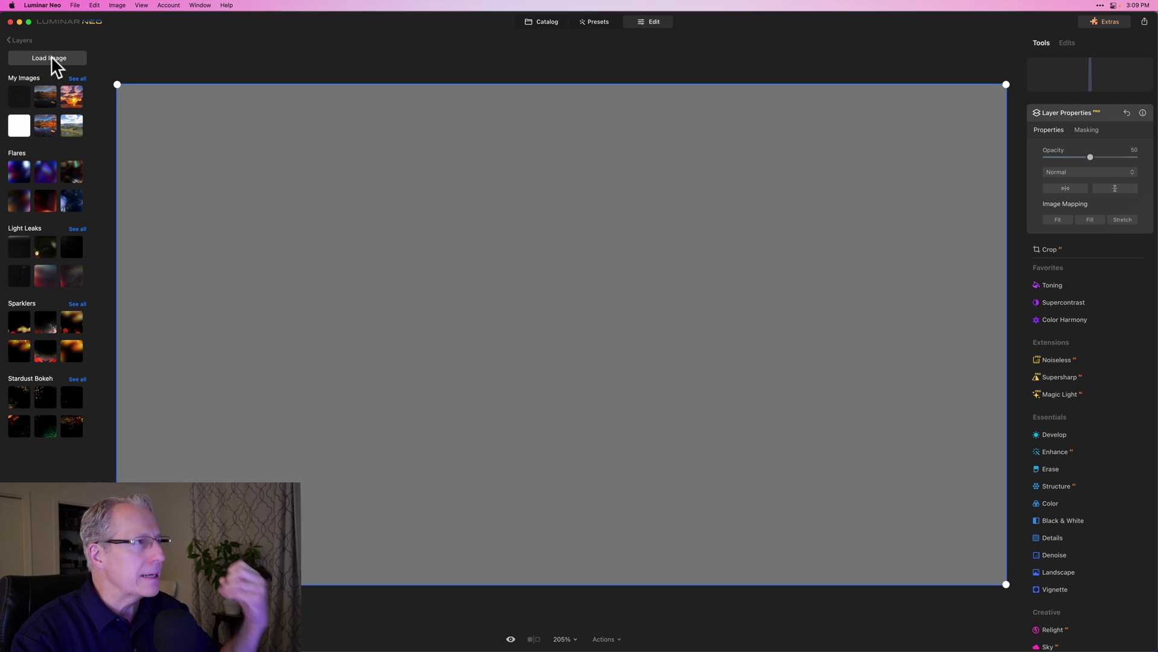
left_click(27, 98)
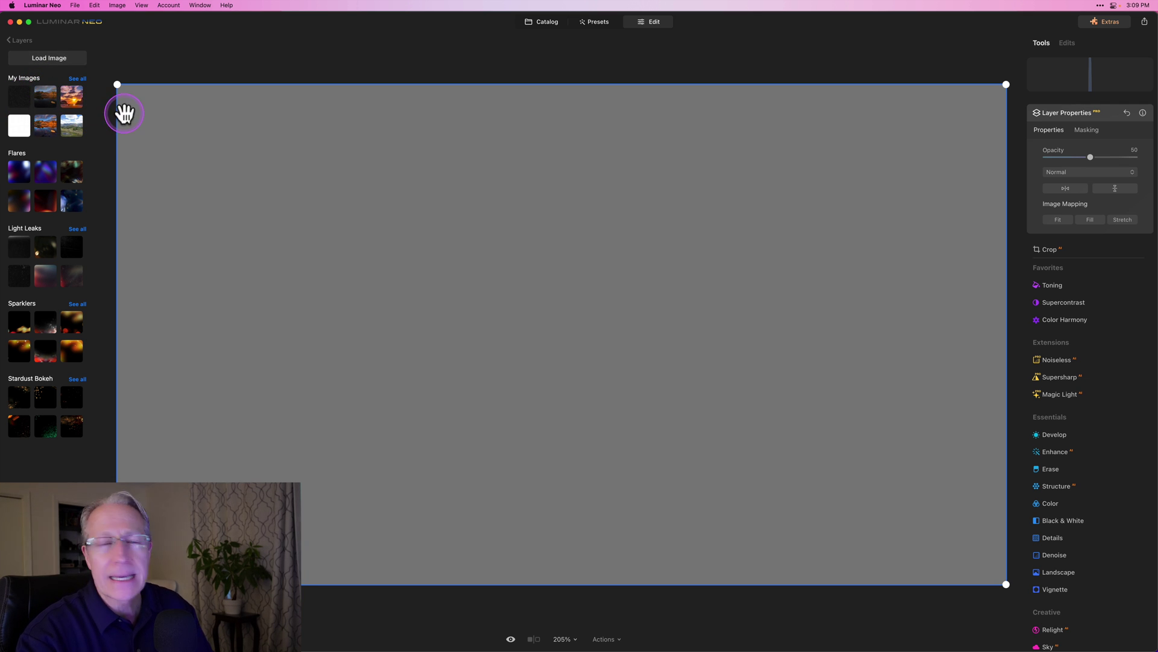
left_click(12, 40)
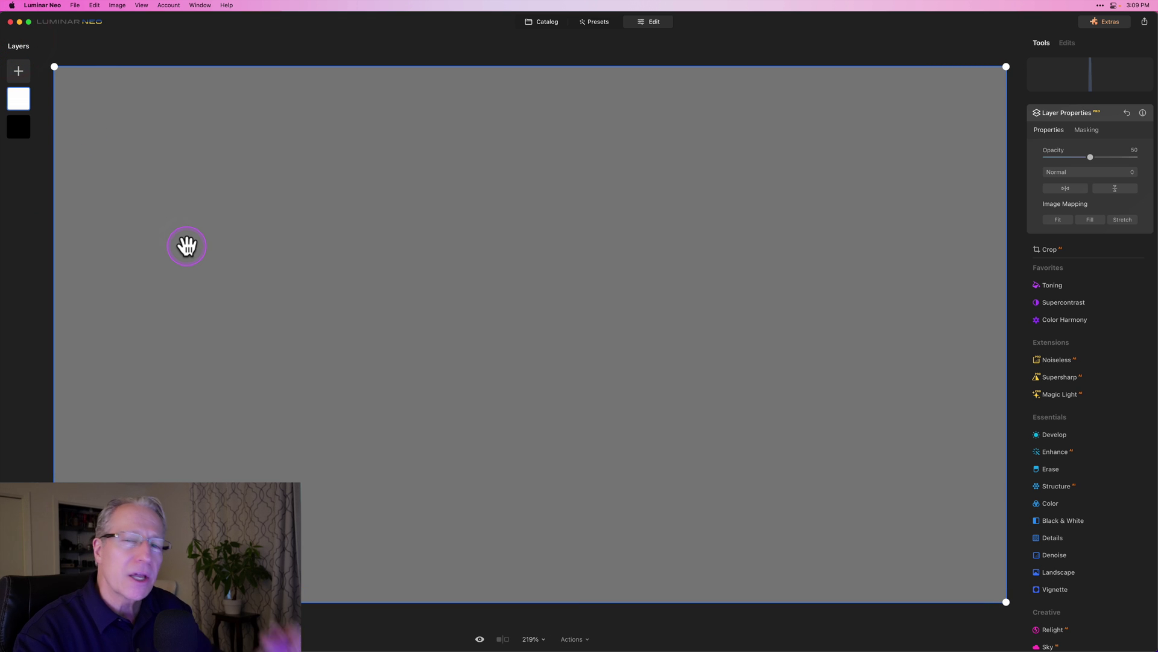
Deselect and reselect the white layer, then duplicate it into a second 50-opacity white layer
left_click(24, 97)
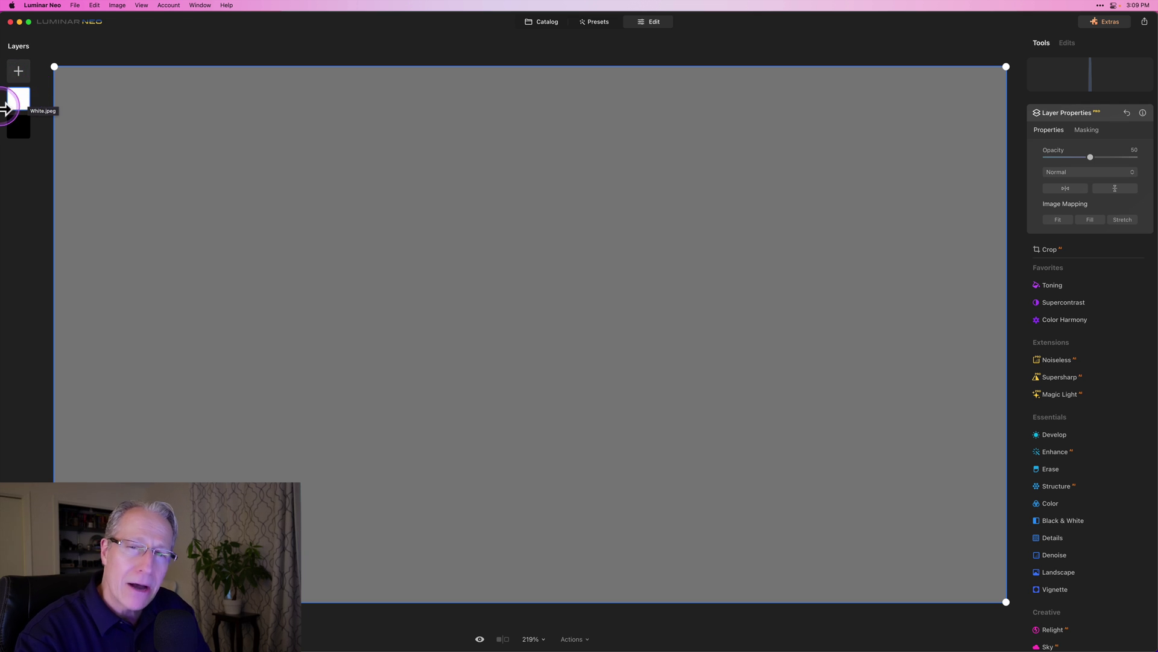
left_click(16, 100)
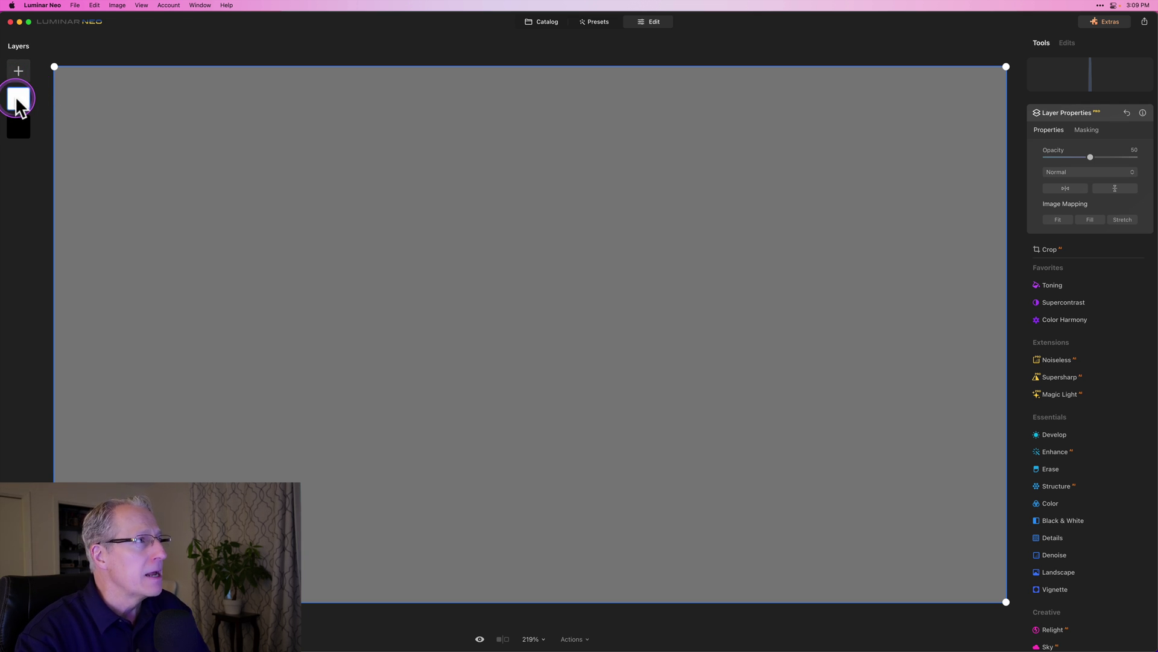
left_click(35, 100)
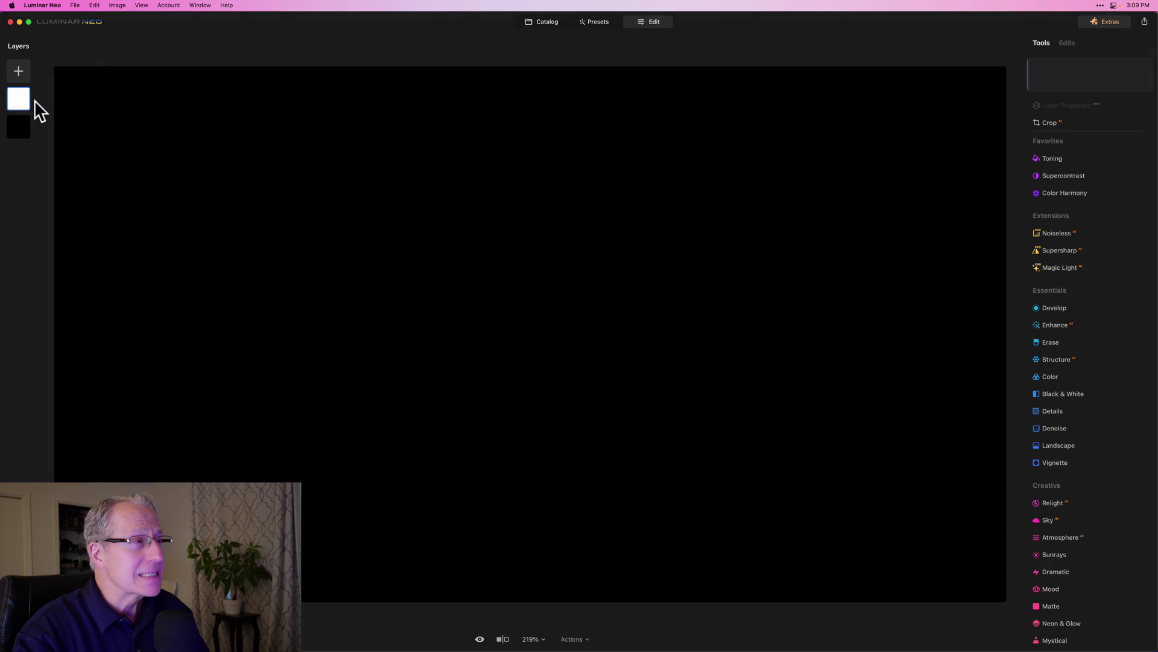
left_click(20, 98)
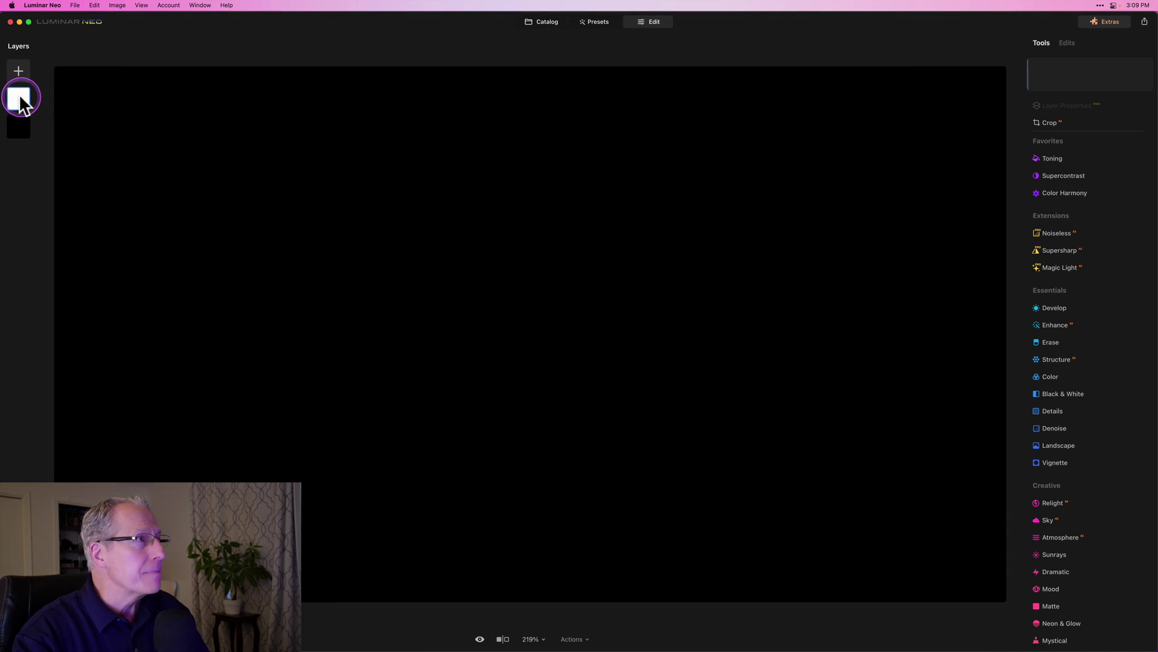
left_click(39, 97)
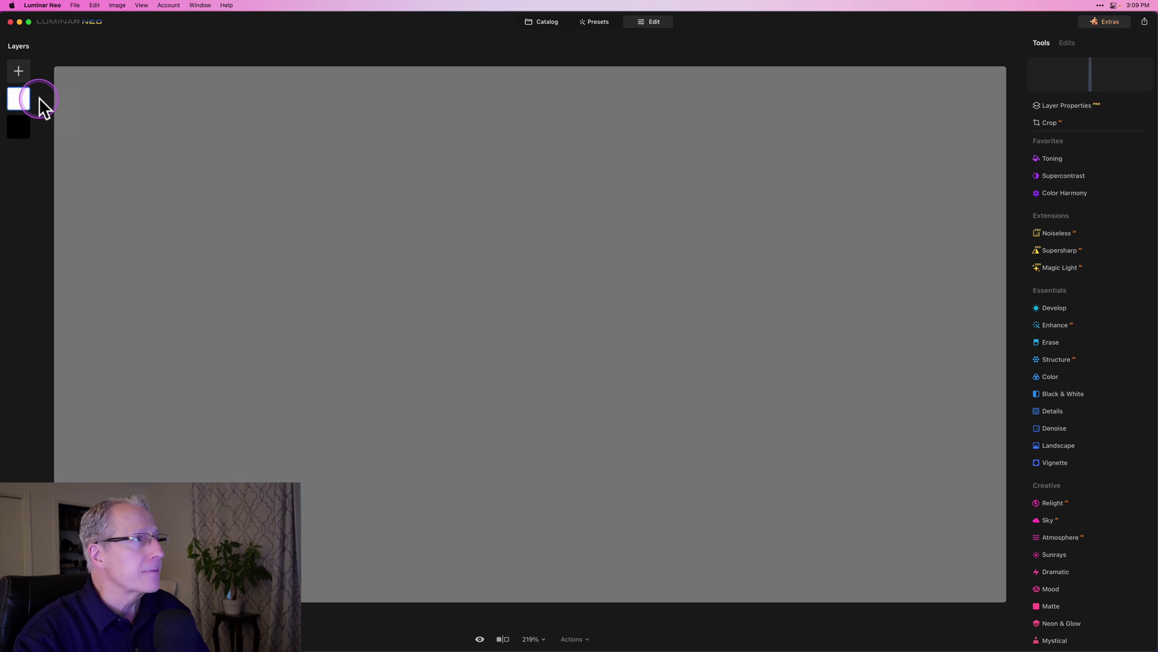
left_click(13, 100)
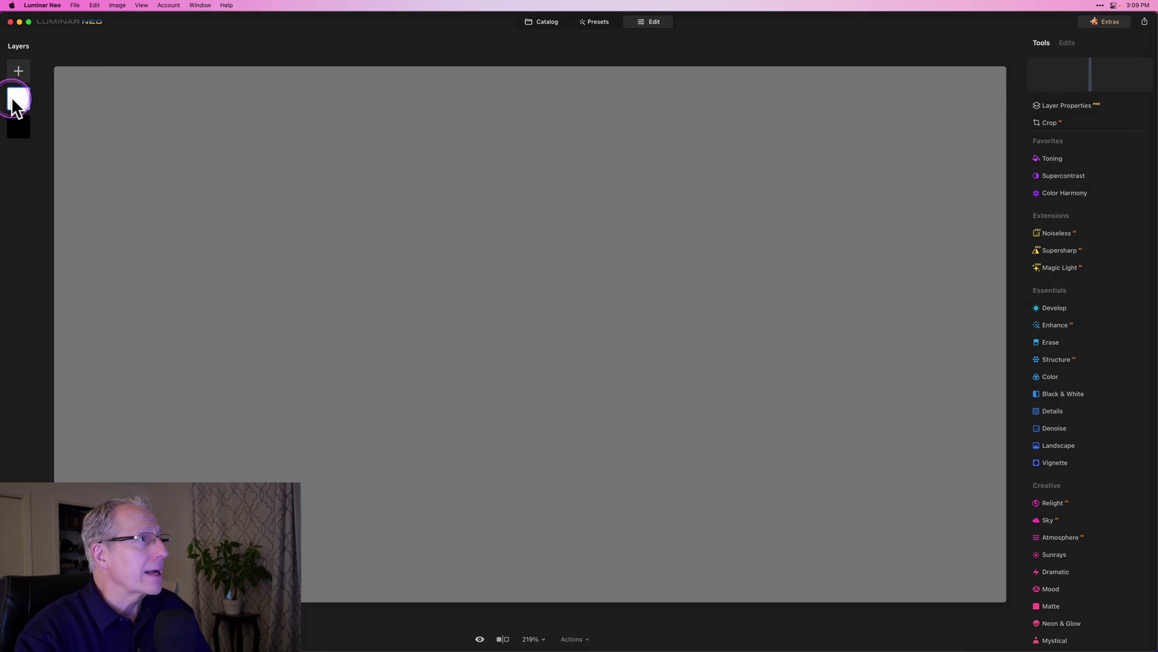
left_click_drag(15, 107, 34, 110)
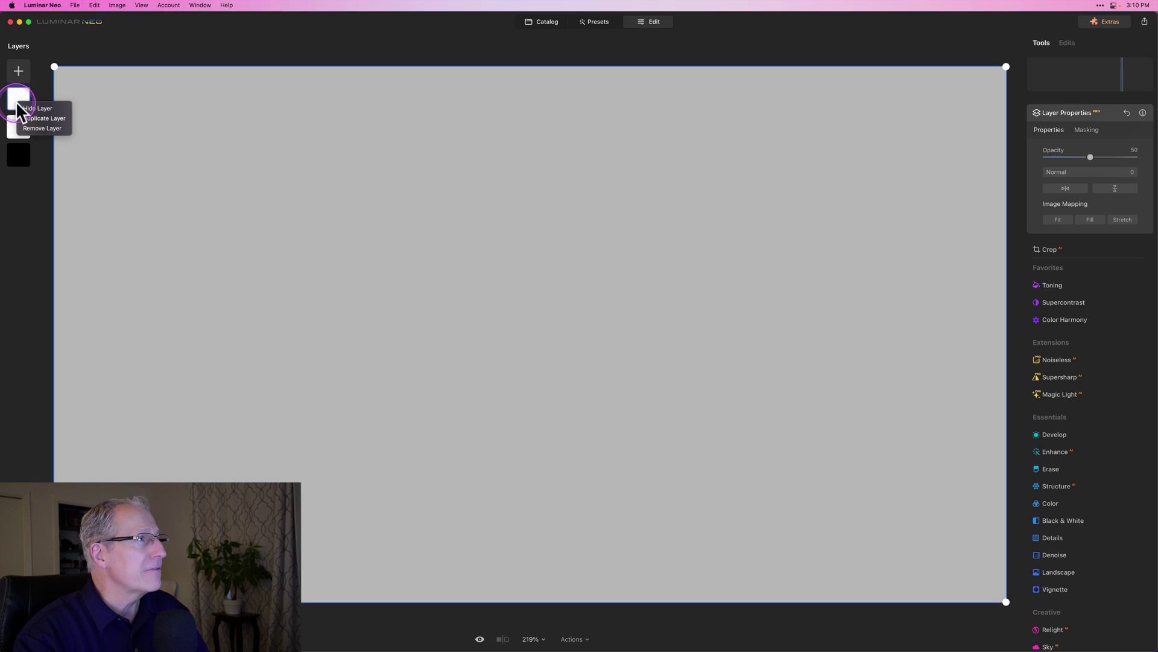
Delete the duplicate white layer with Remove Layer
mouse_move(40, 124)
left_mouse_down()
mouse_move(216, 240)
mouse_move(50, 126)
left_mouse_up()
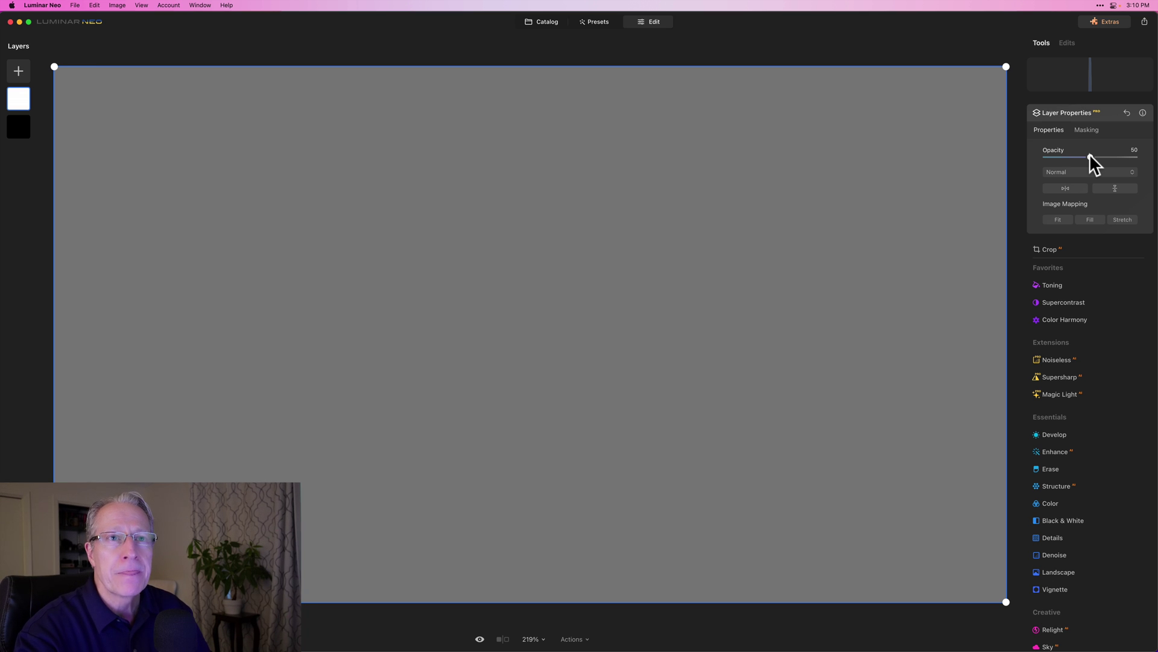
Sweep the white layer's opacity down to 0 and back up to 100
left_click_drag(1090, 154, 1027, 151)
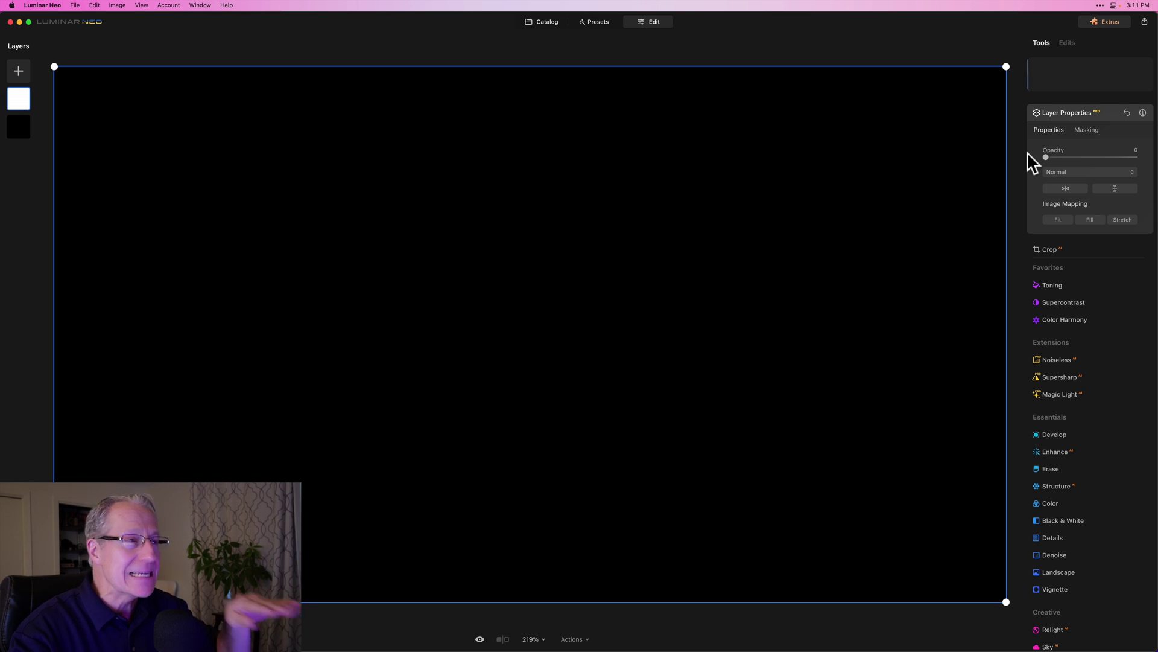
left_click(1048, 157)
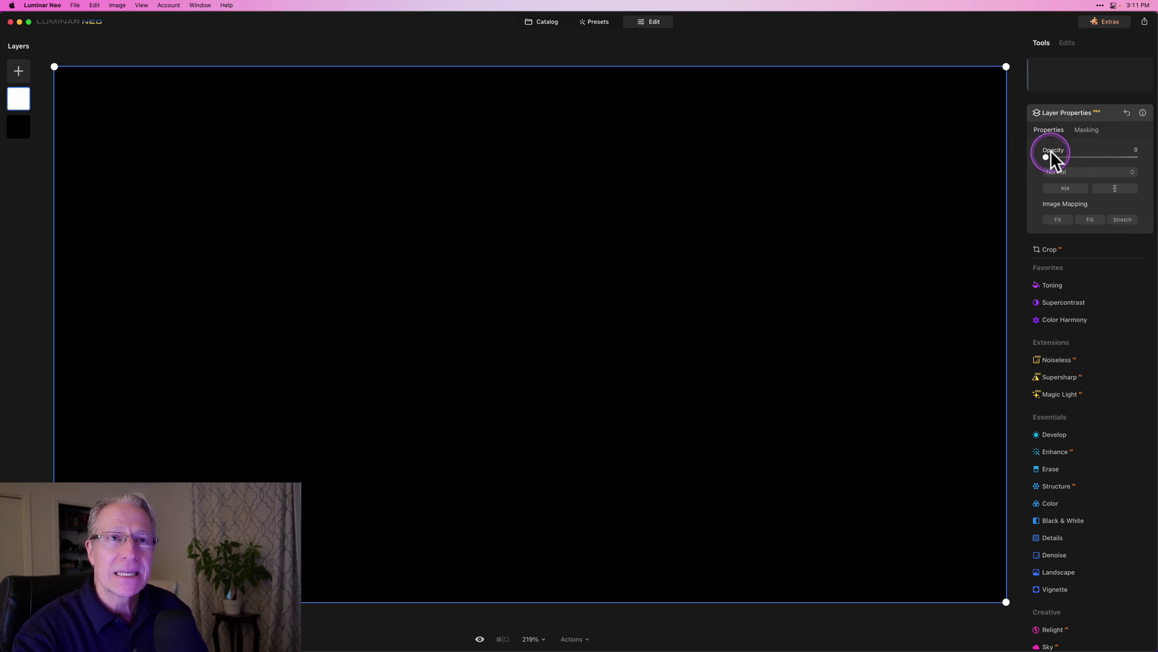
left_click_drag(1045, 153, 1135, 155)
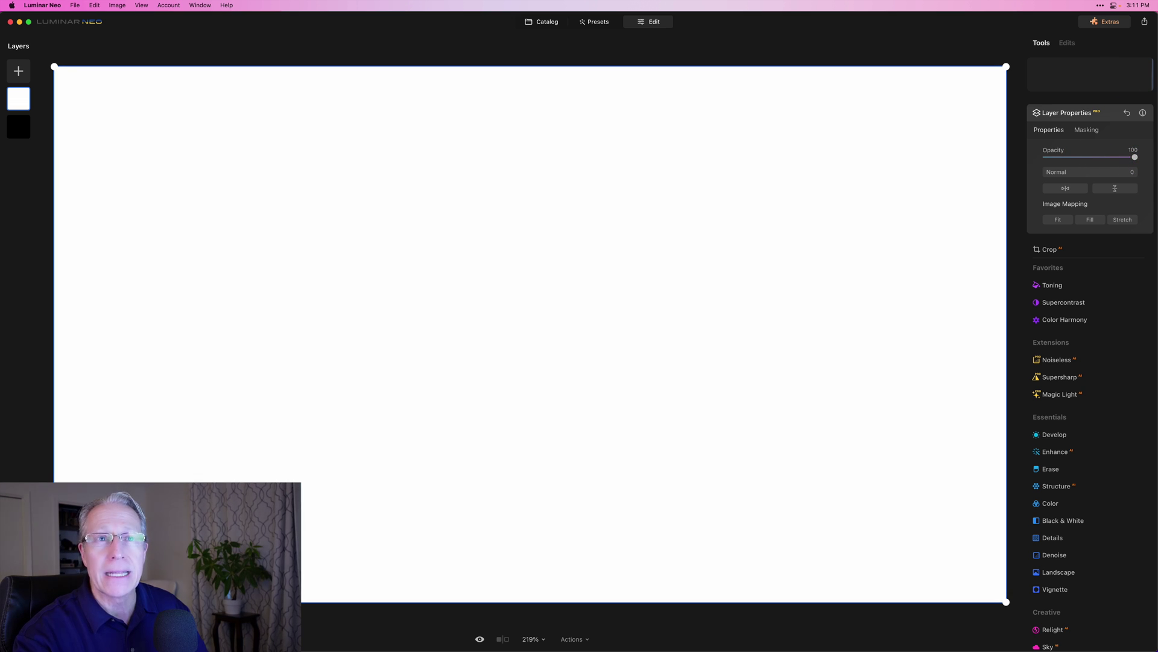
left_click(917, 261)
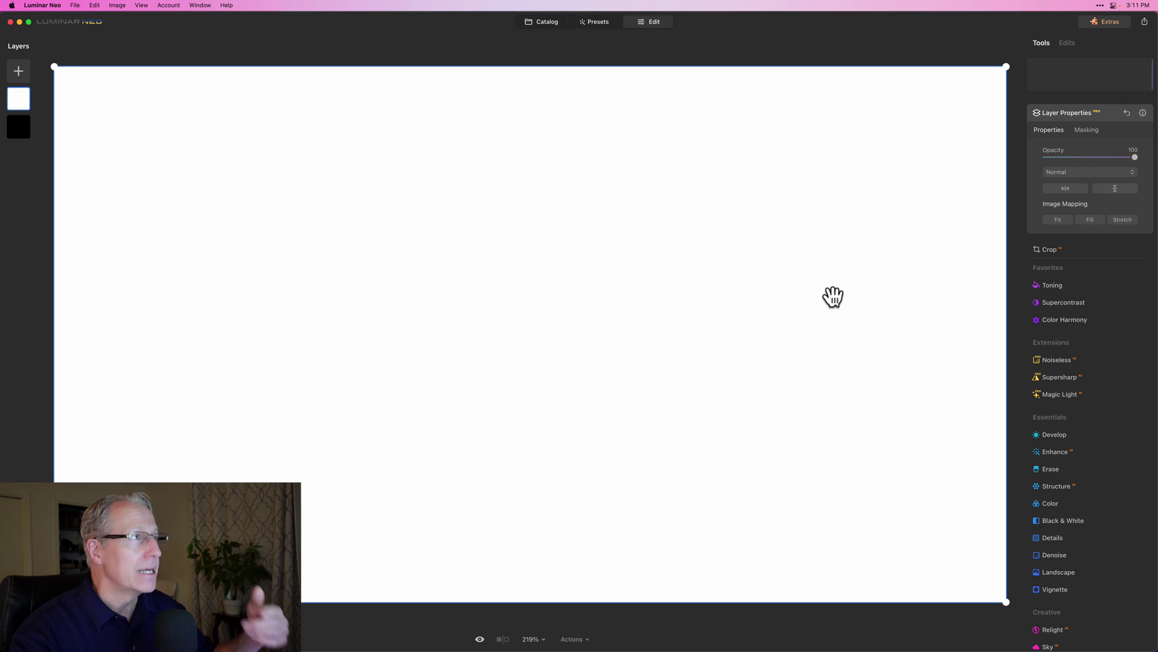
Settle the white layer's opacity at exactly 50 and bring up the blend-mode list
left_click(1077, 175)
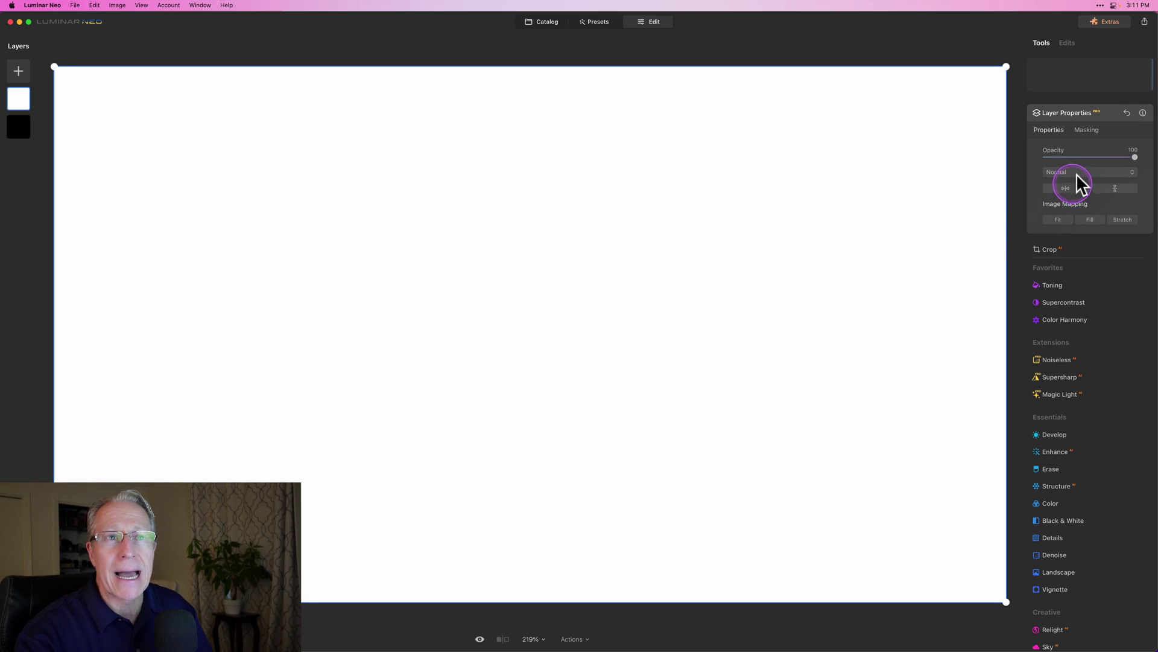
left_click(1088, 156)
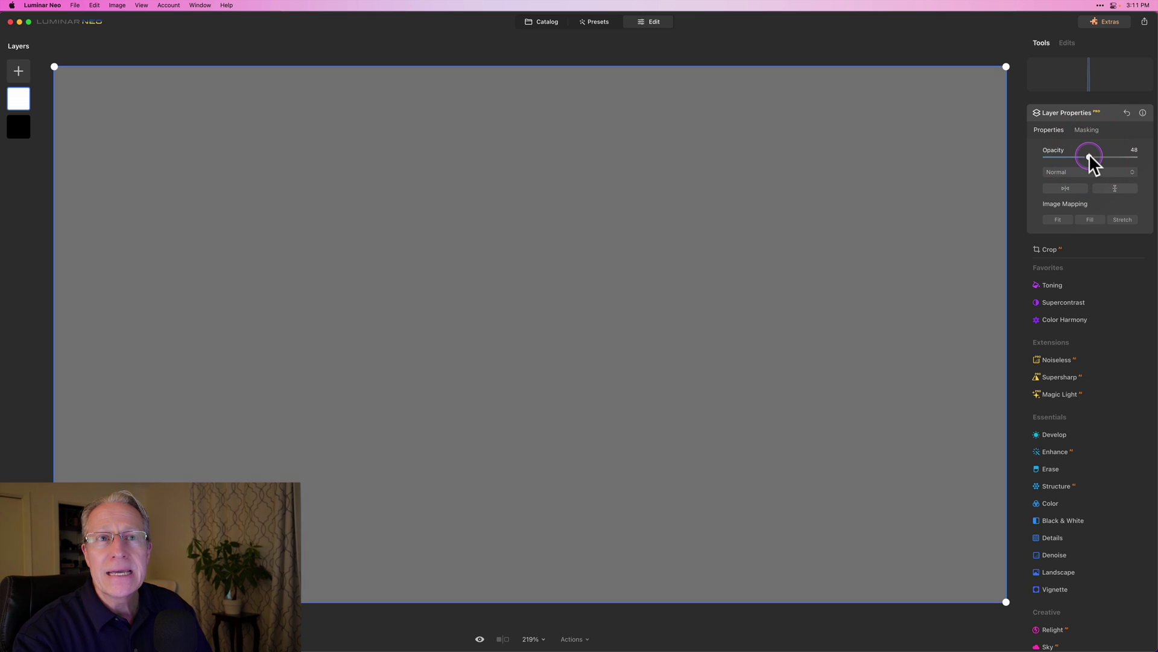
left_click_drag(1089, 155, 1091, 155)
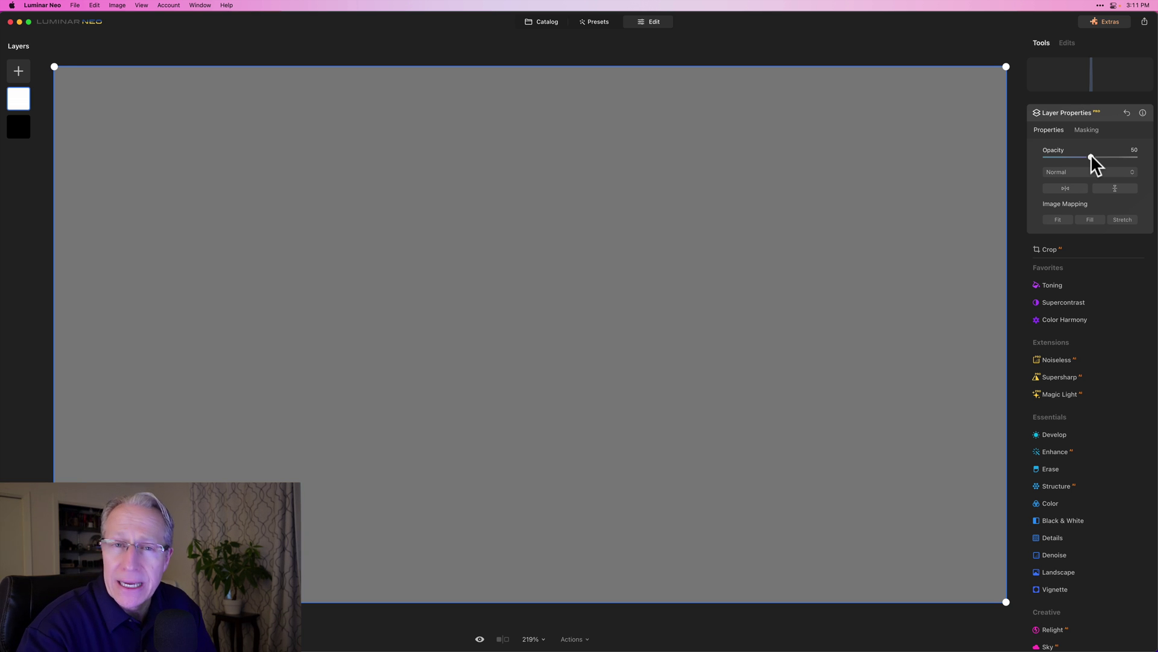
left_click(1087, 172)
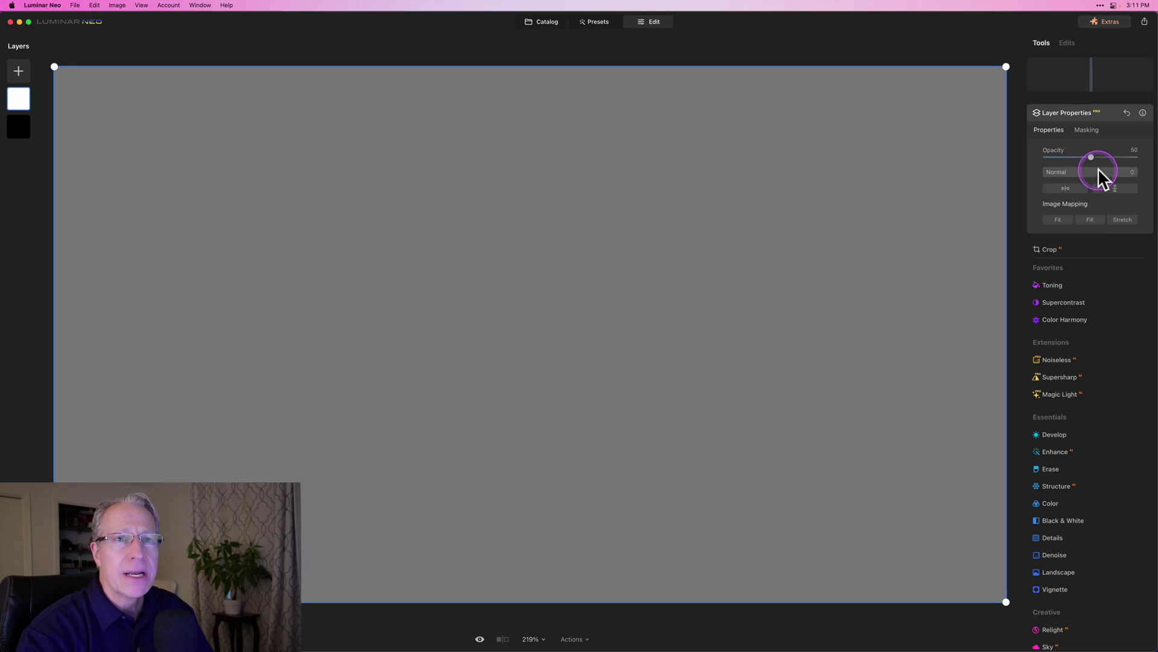
left_click(1097, 173)
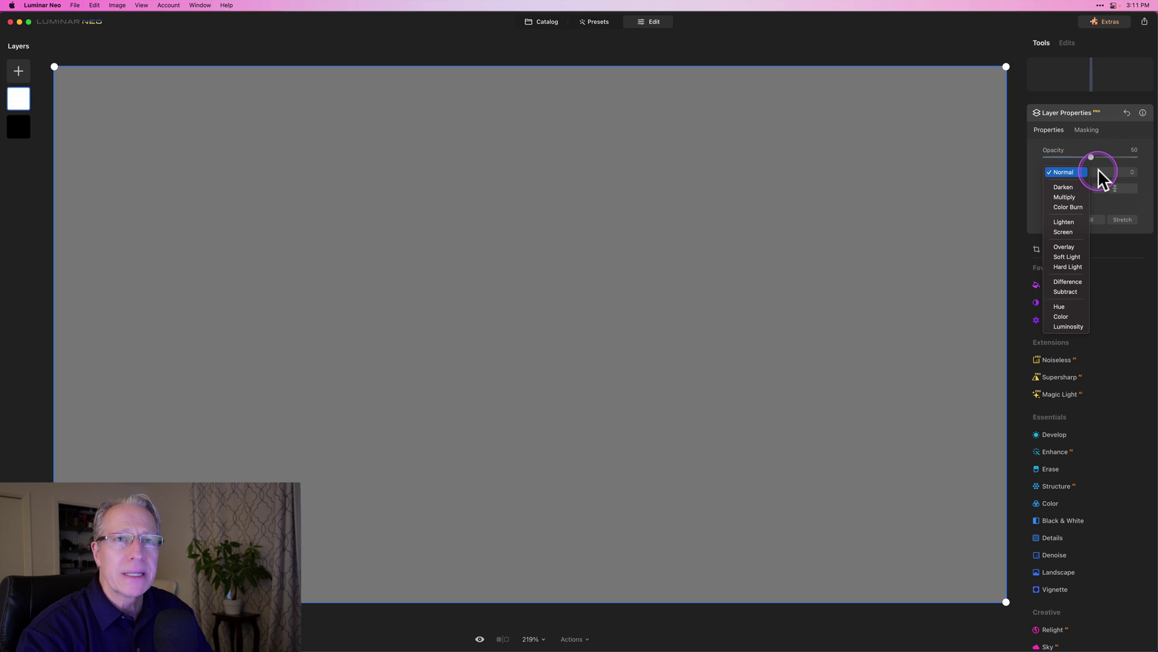
Dismiss the blend-mode list, keeping Normal, and operate the layer's flip buttons
key("Escape")
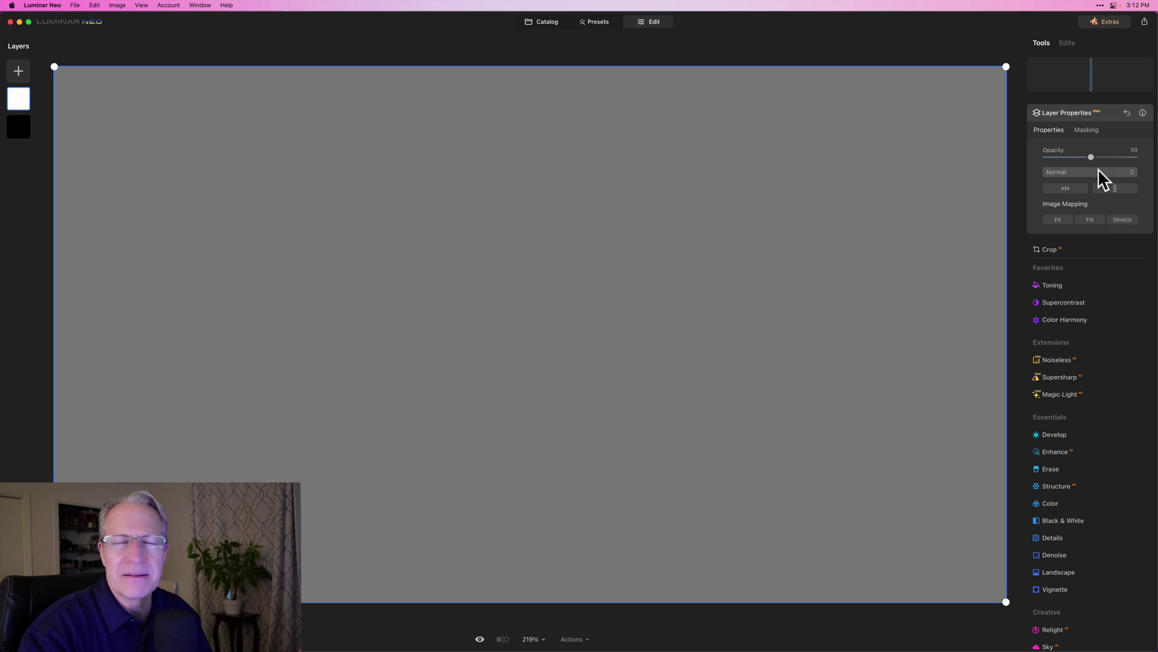
left_click(1099, 198)
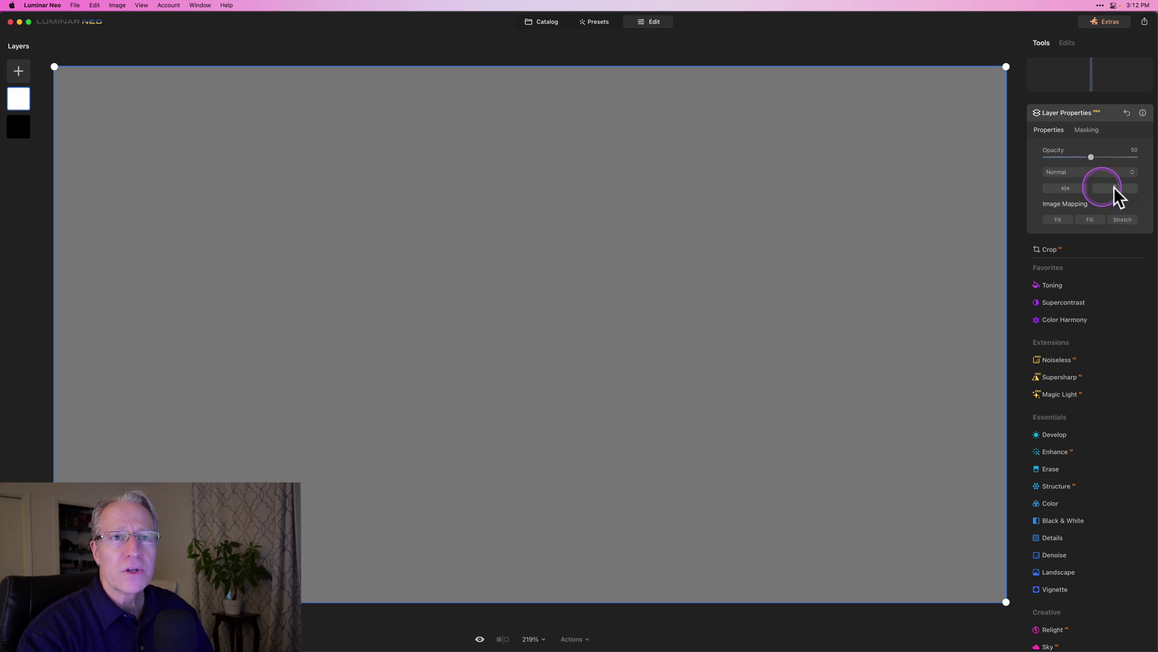
left_click(1124, 191)
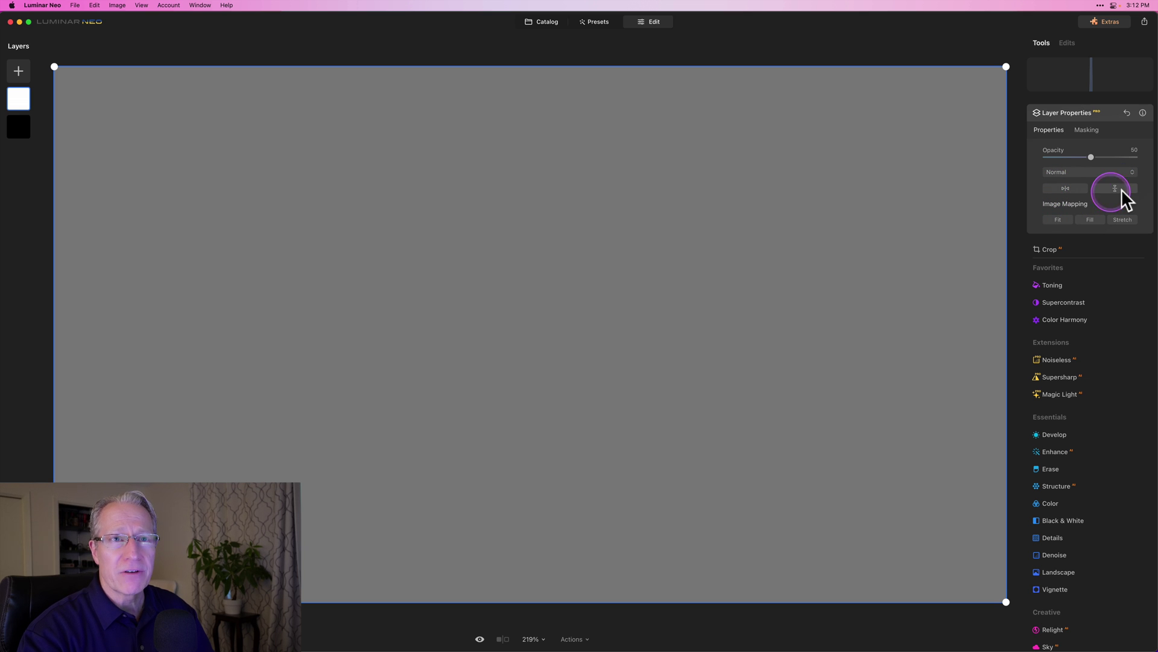
left_click(1090, 186)
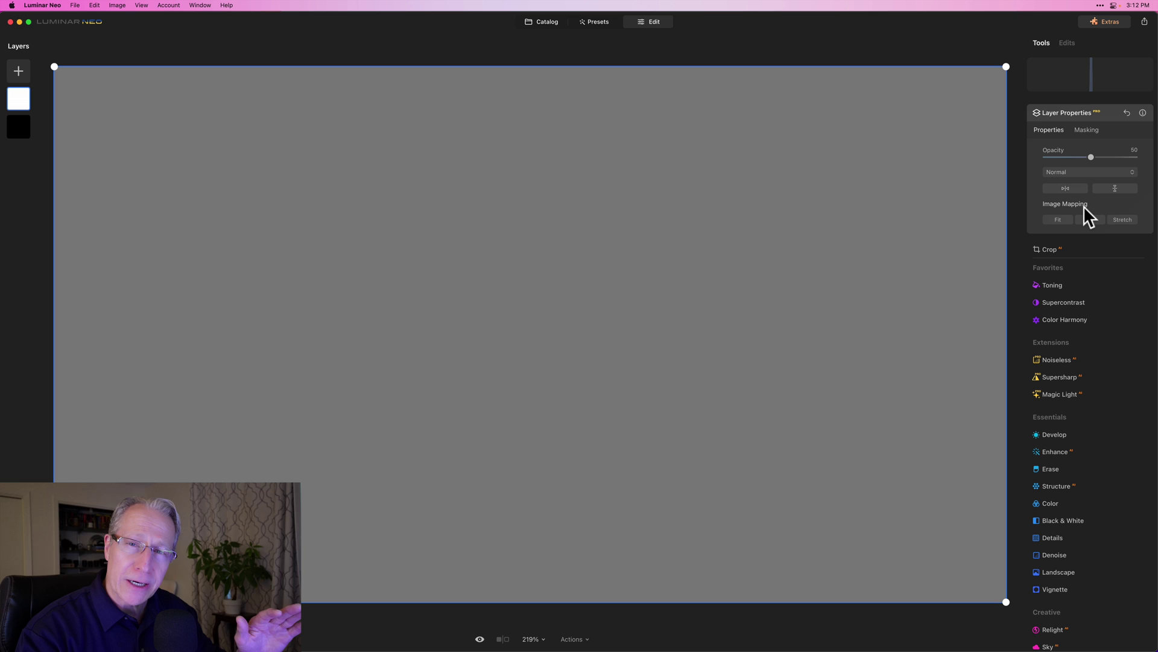
left_click(899, 278)
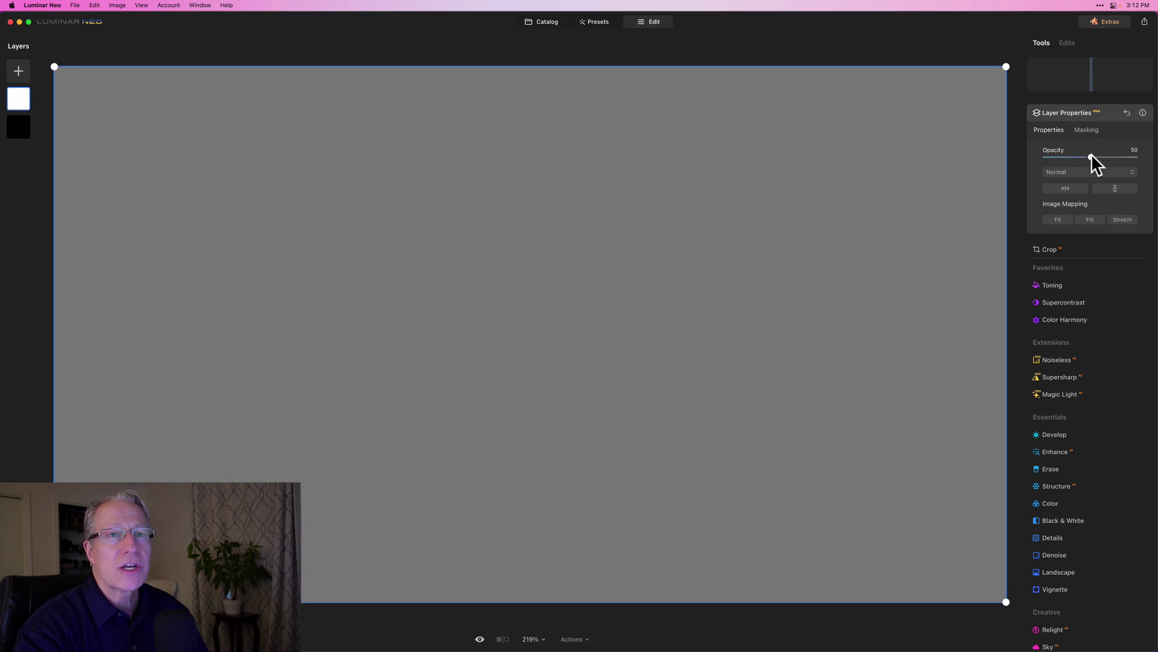
left_click(1078, 115)
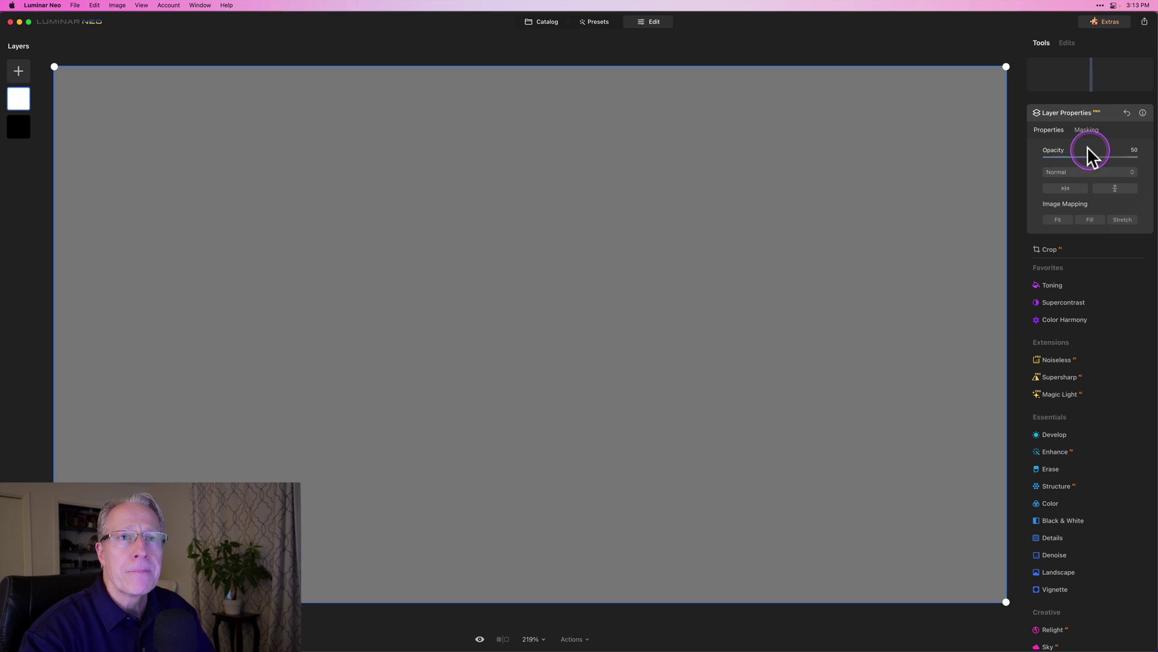
Pick the Brush in the layer's Masking options, keeping it in Paint mode
left_click(1086, 130)
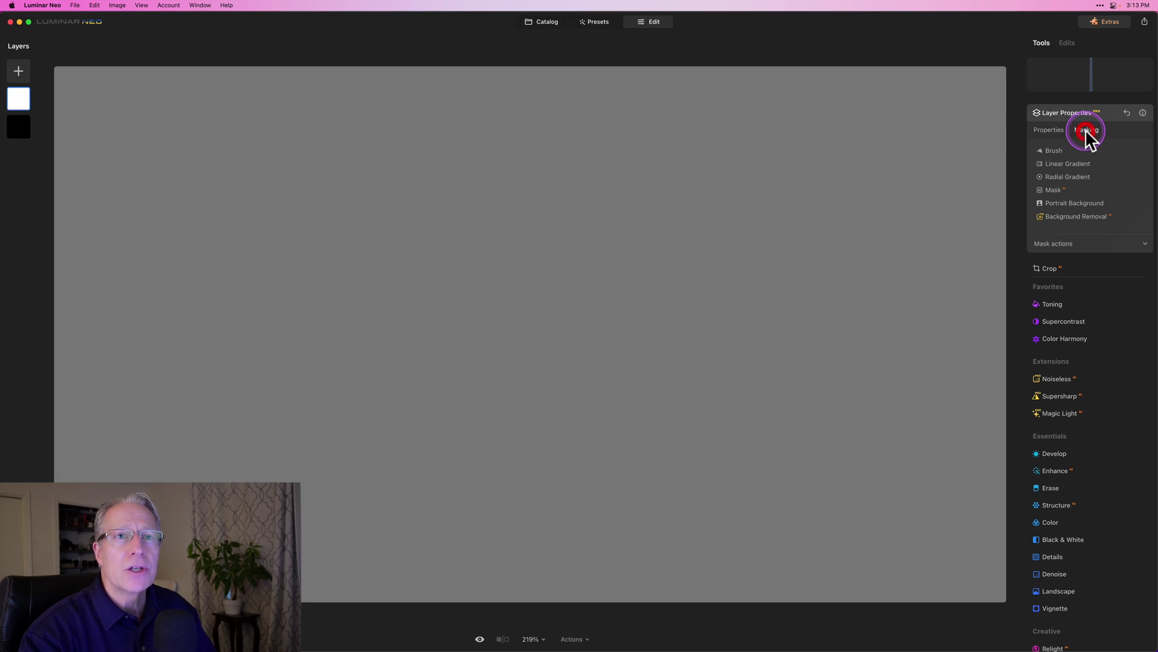
left_click(1055, 149)
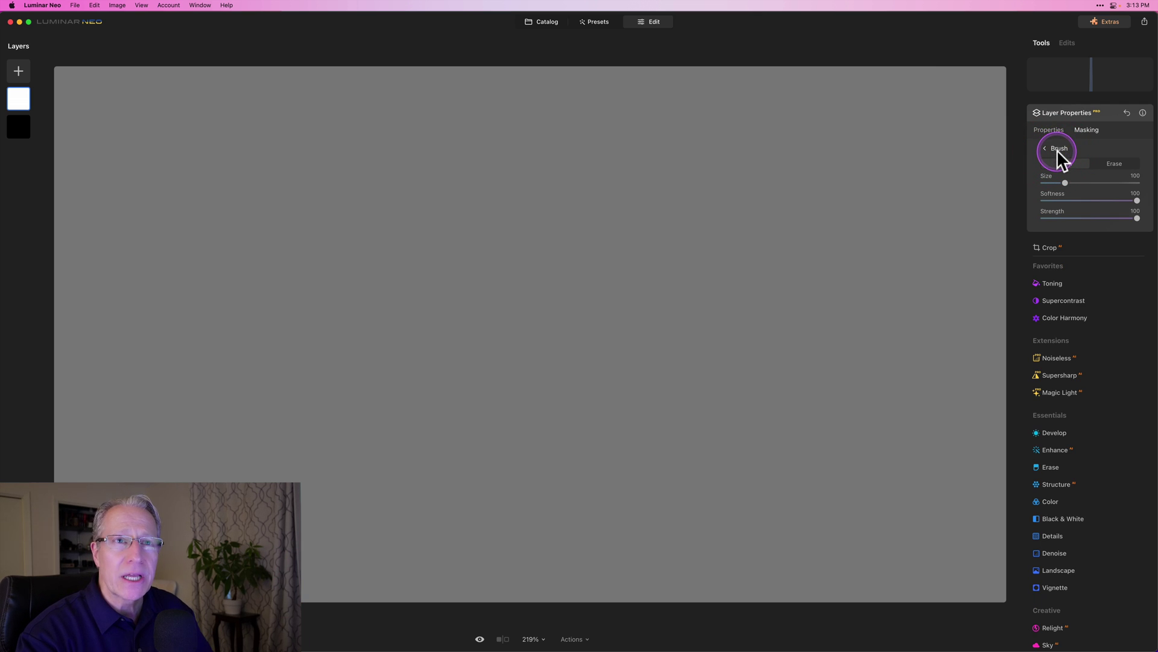
left_click(1113, 164)
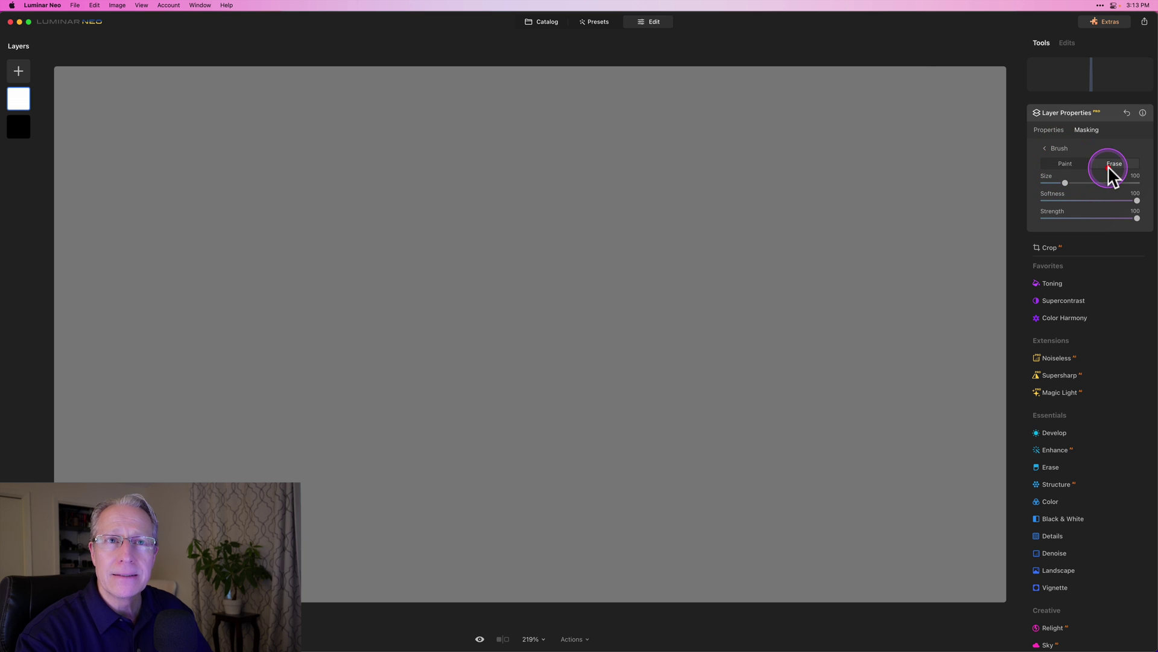
left_click(1062, 160)
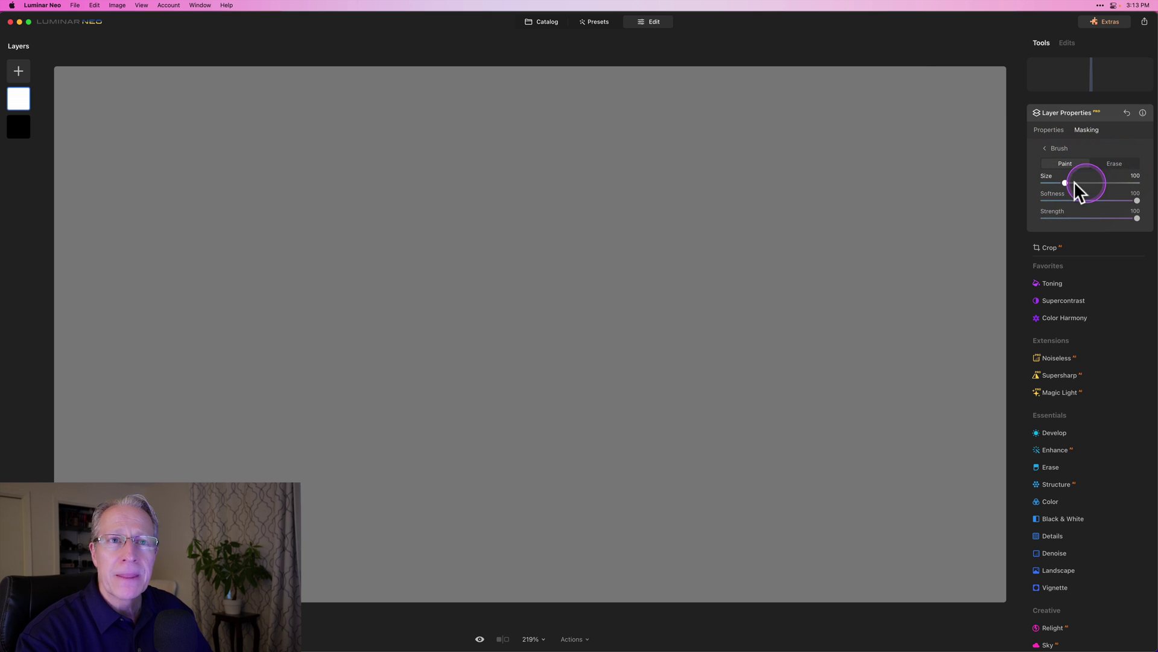
Set the mask brush size to 232 and bring softness back to 100 after trying 0
left_click(1071, 182)
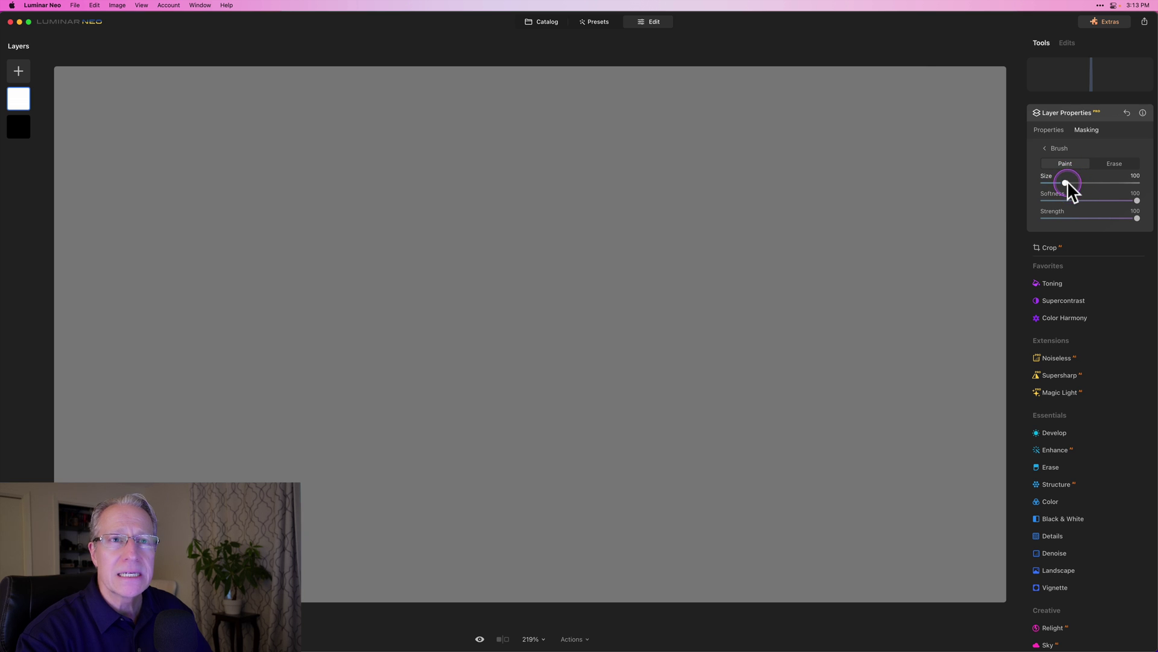
mouse_move(1065, 182)
left_mouse_down()
mouse_move(1108, 183)
mouse_move(1096, 199)
mouse_move(1076, 199)
mouse_move(1116, 199)
mouse_move(1059, 200)
mouse_move(1144, 203)
left_mouse_up()
left_click(1135, 200)
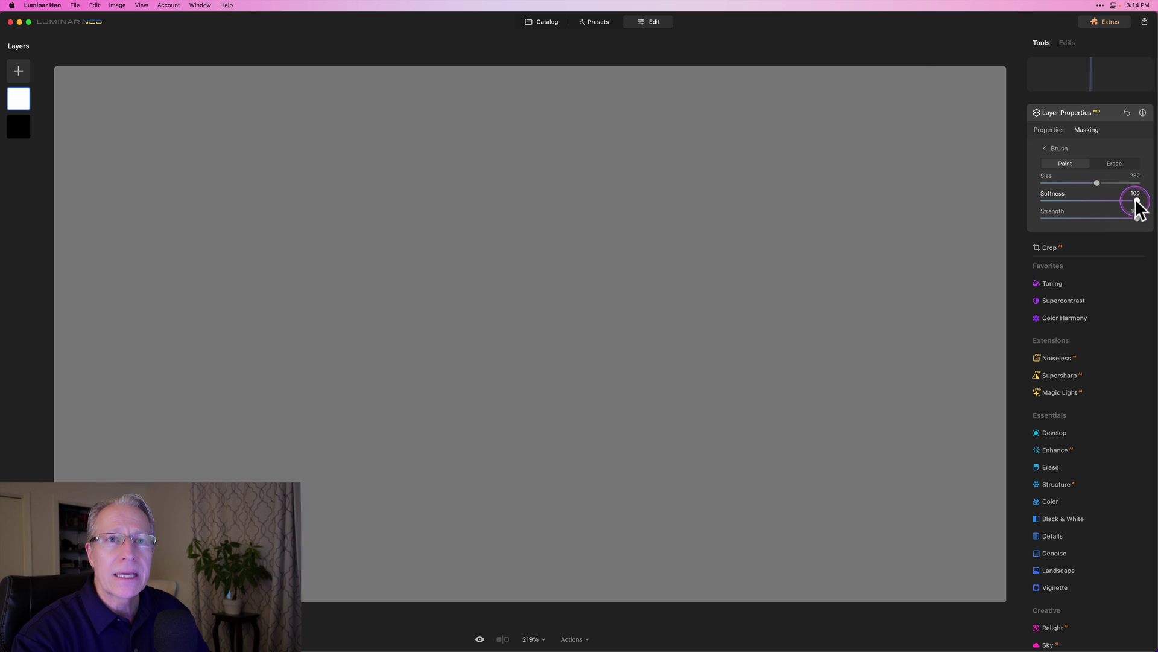
left_click_drag(1138, 201, 1020, 197)
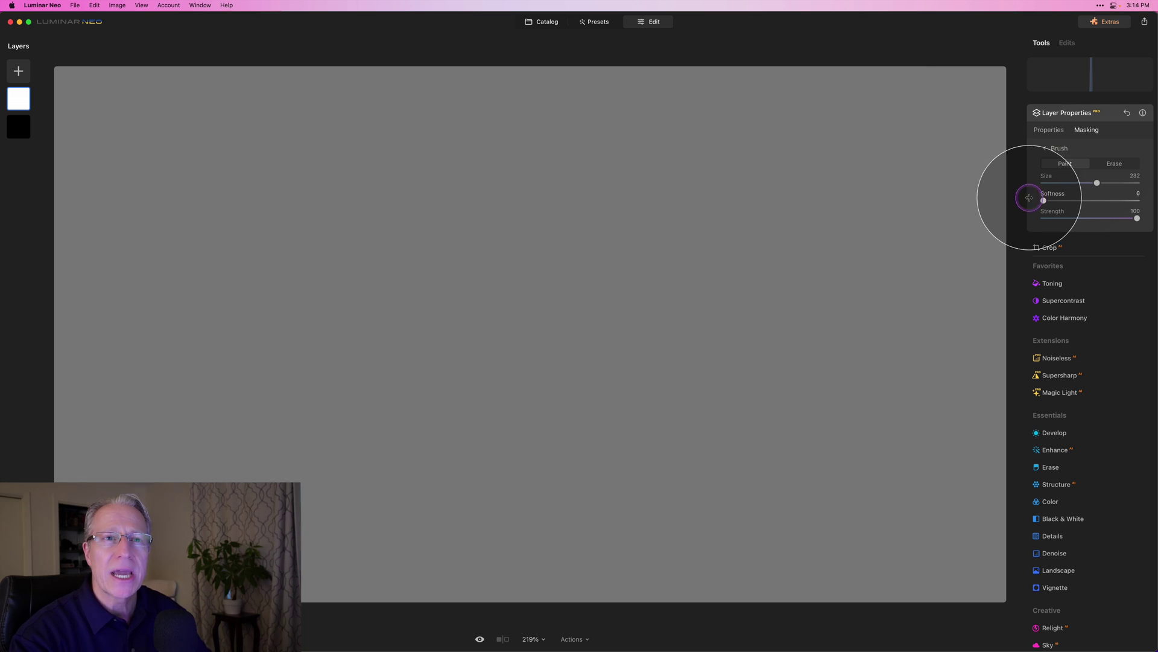
mouse_move(1044, 201)
left_mouse_down()
mouse_move(1138, 195)
mouse_move(1141, 203)
left_mouse_up()
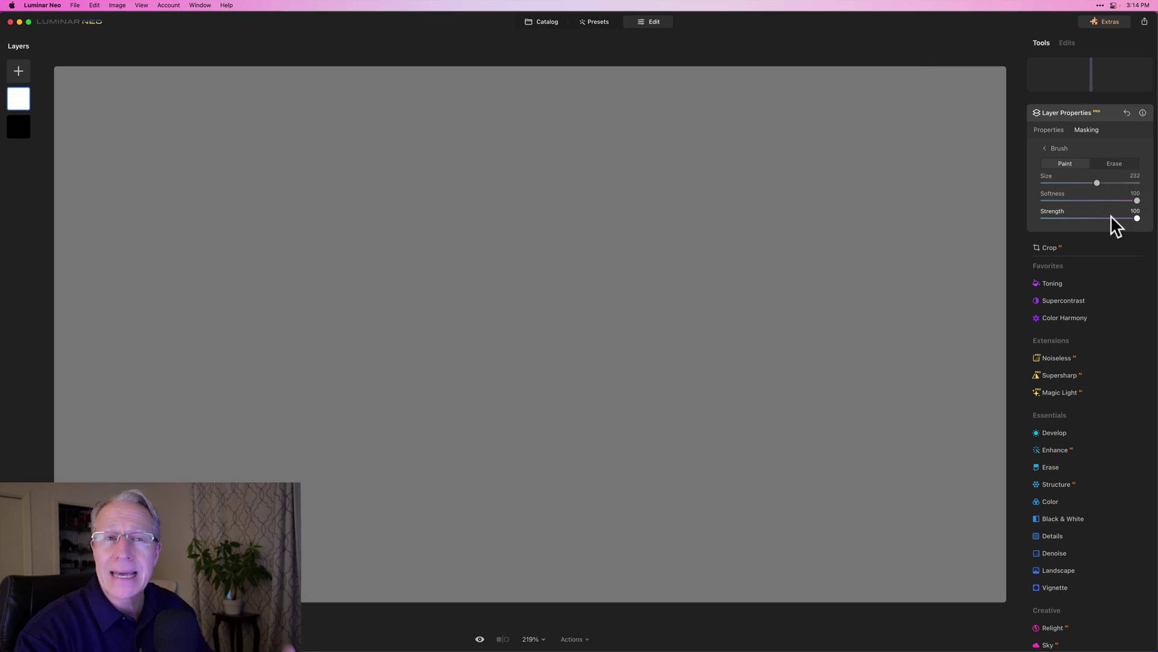
left_click(1139, 219)
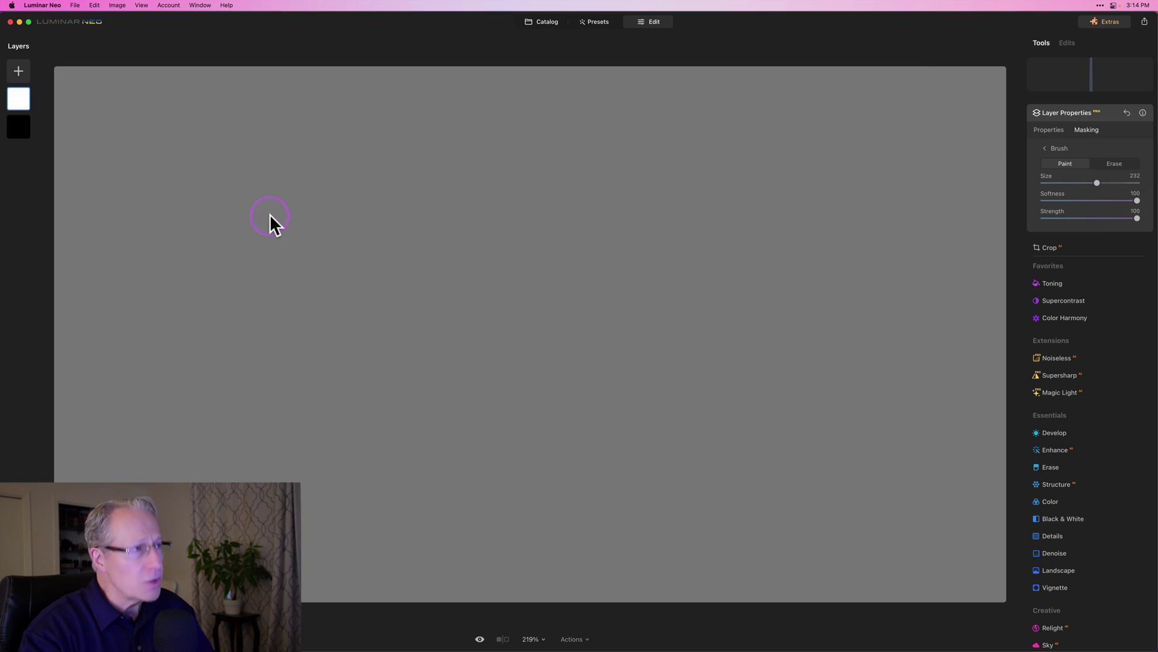
At brush size 256, paint a horizontal streak across the upper left and hide the mask overlay
key("bracketright")
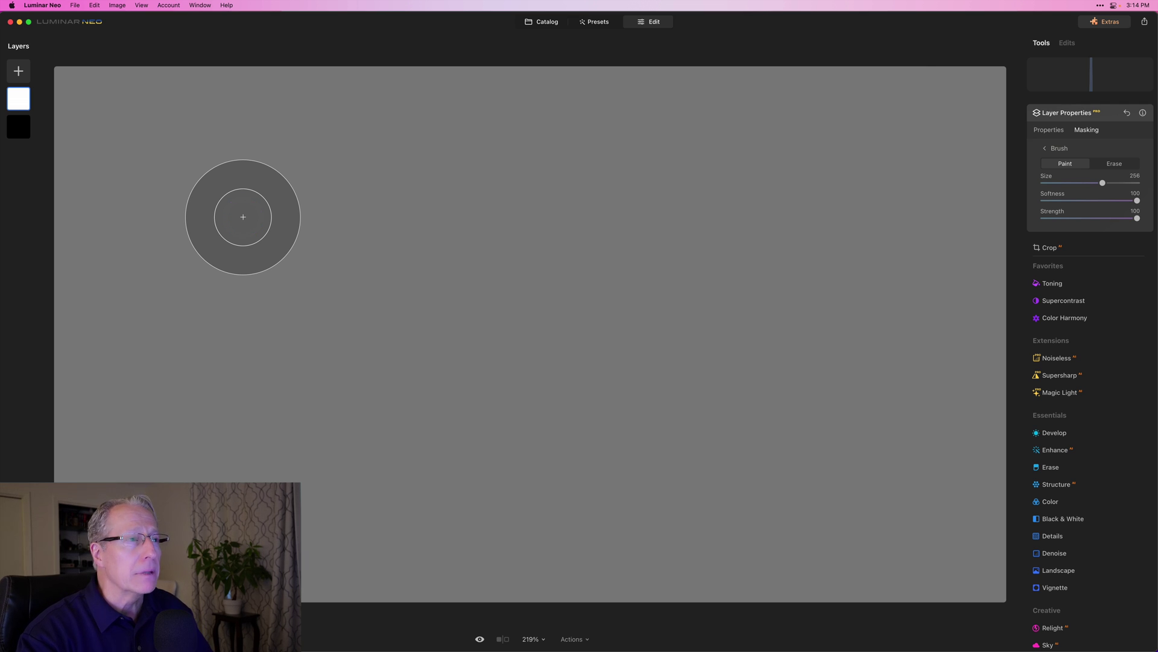
left_click_drag(230, 212, 197, 204)
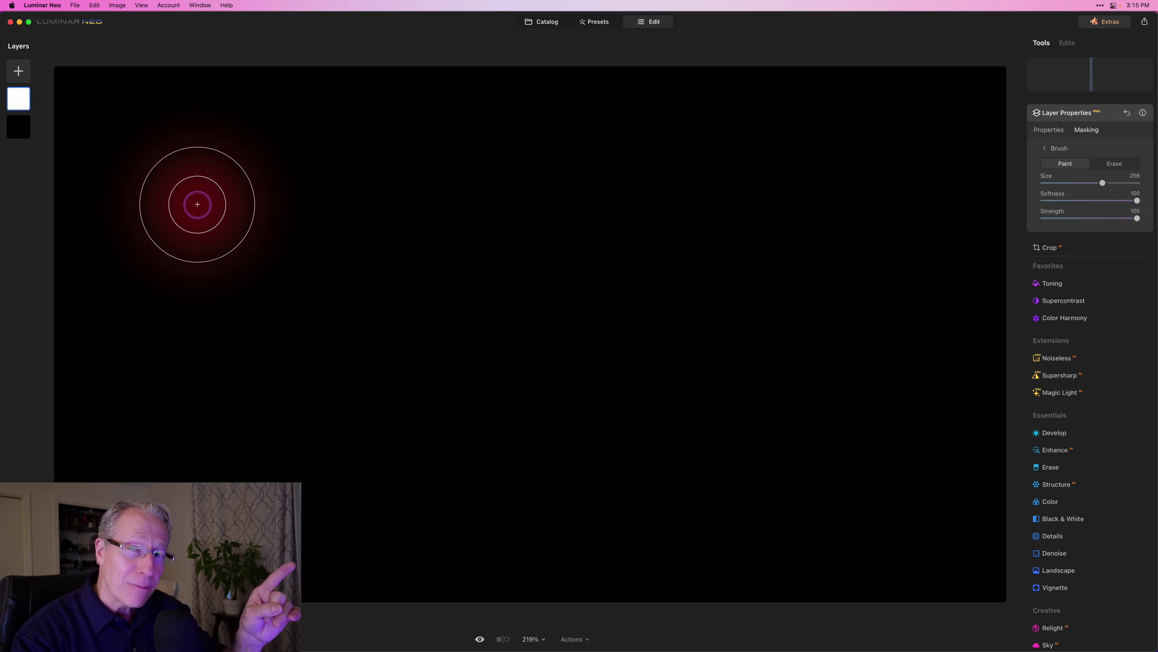
left_click_drag(197, 204, 387, 209)
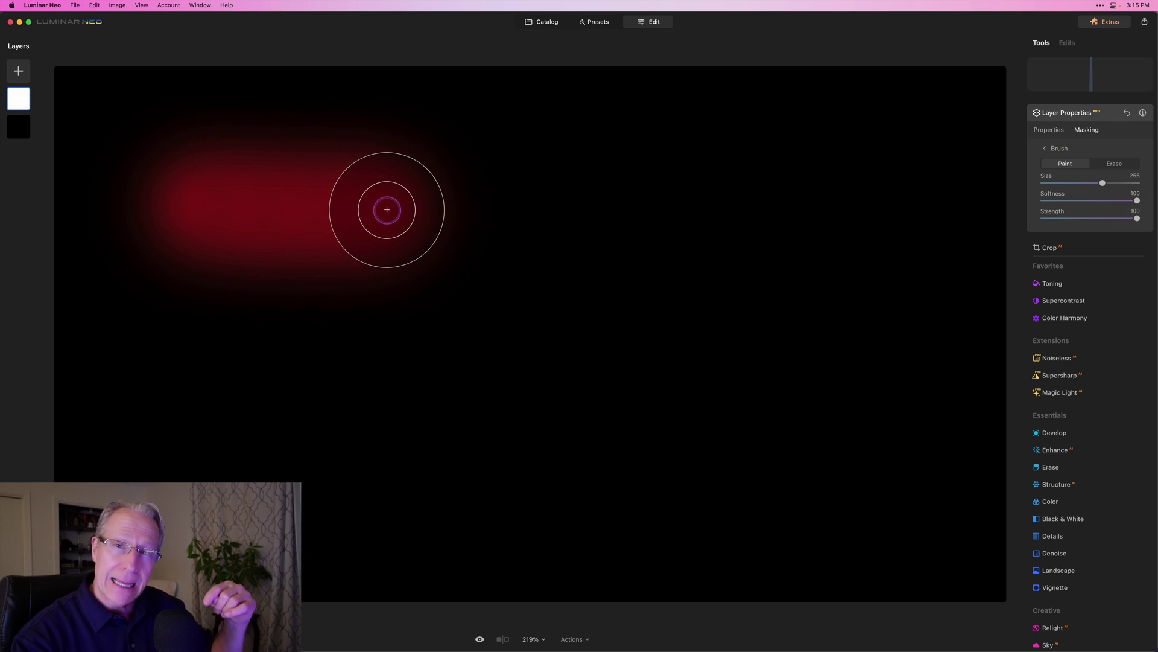
key("/")
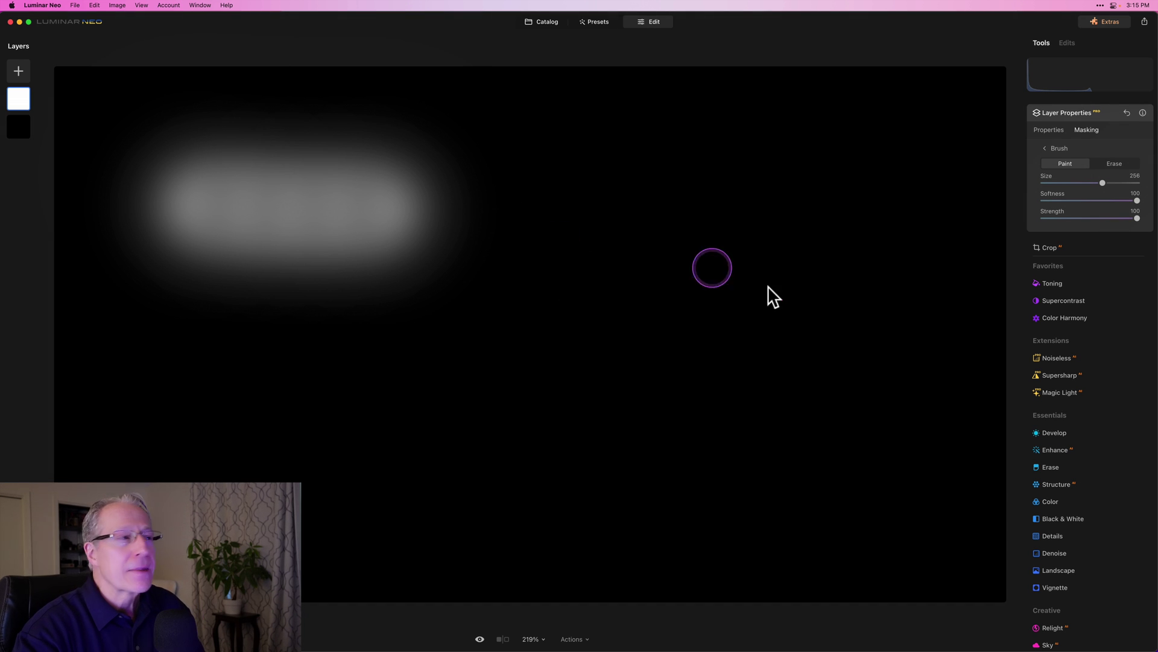
Raise the white layer's opacity to 100 in Layer Properties so the streak shows bright white
left_click(1052, 129)
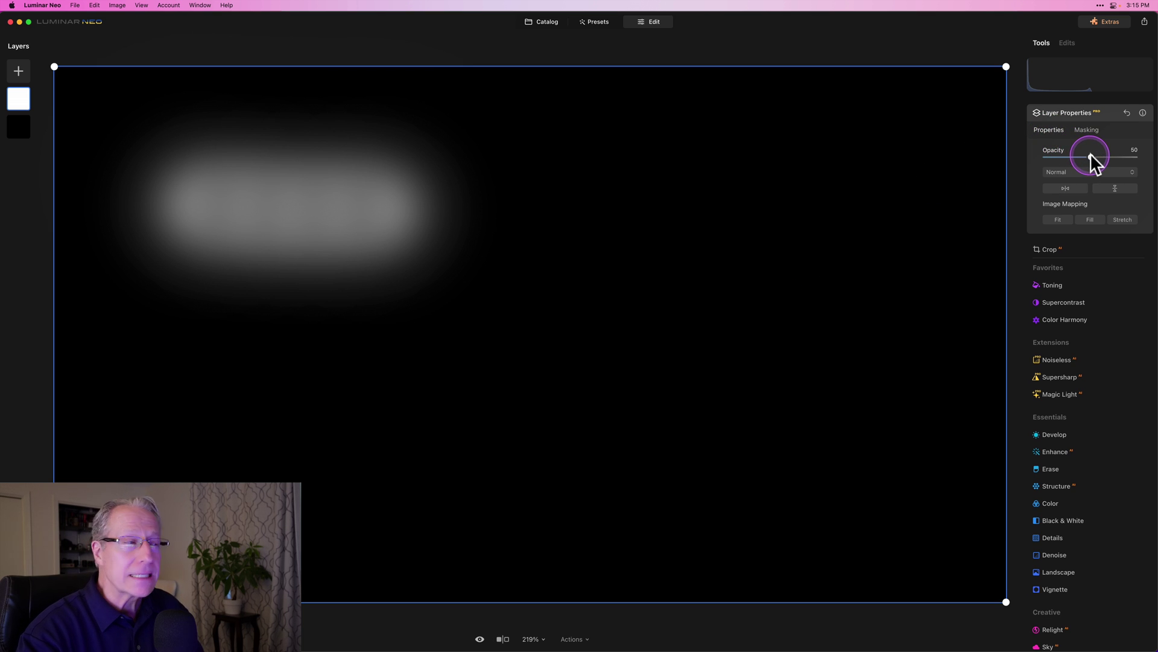
left_click_drag(1092, 157, 1150, 152)
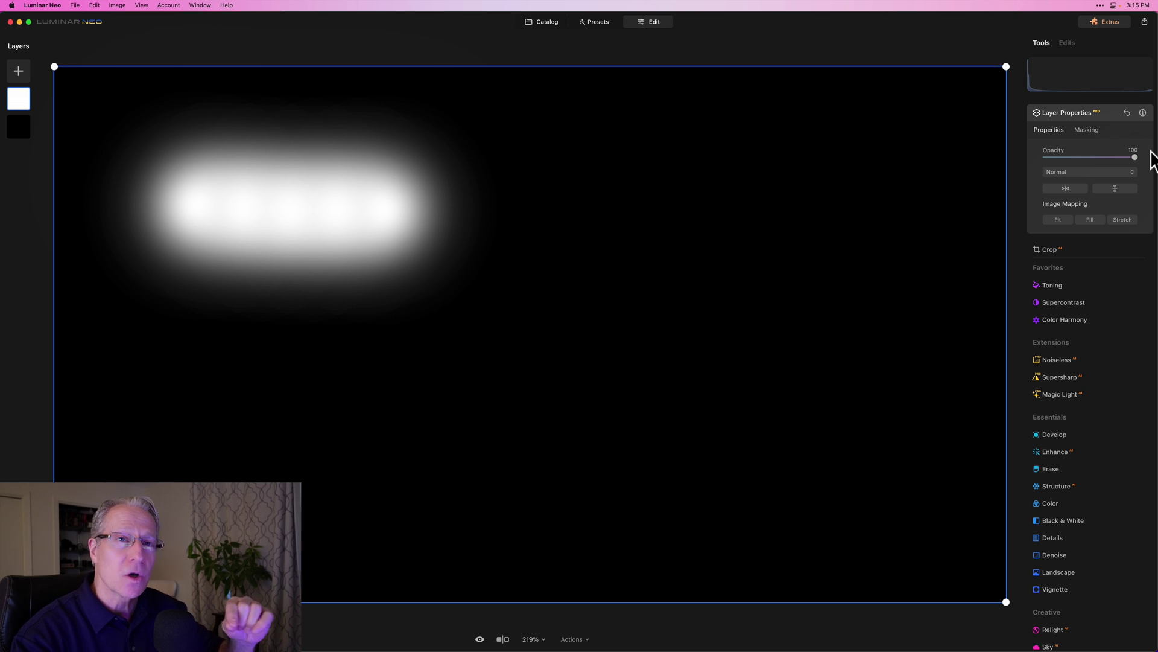
left_click(1127, 113)
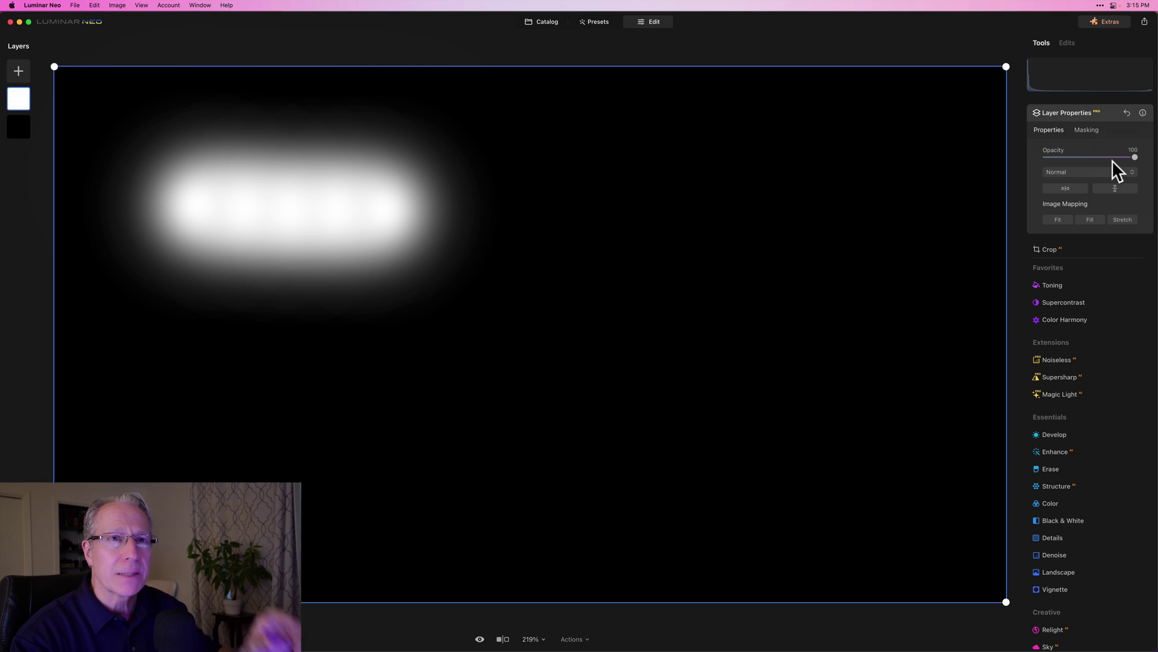
left_click_drag(1037, 151, 1051, 152)
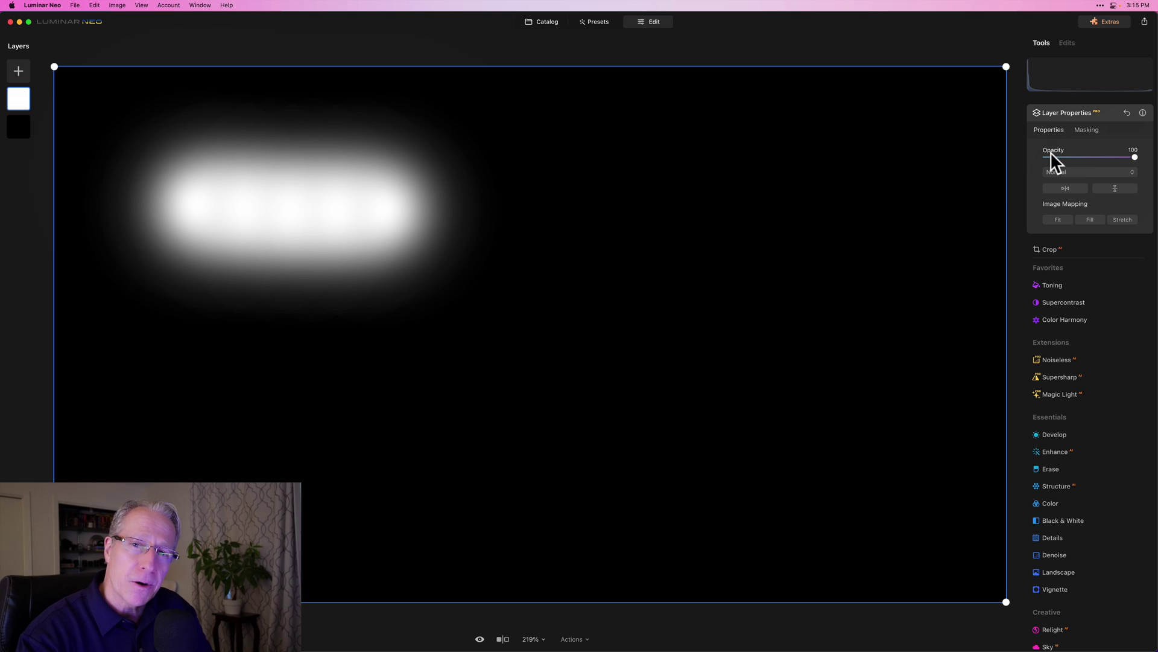
With the mask brush at size 304 and softness 0, paint a hard-edged stroke on the right
left_click(1087, 129)
left_click(1061, 157)
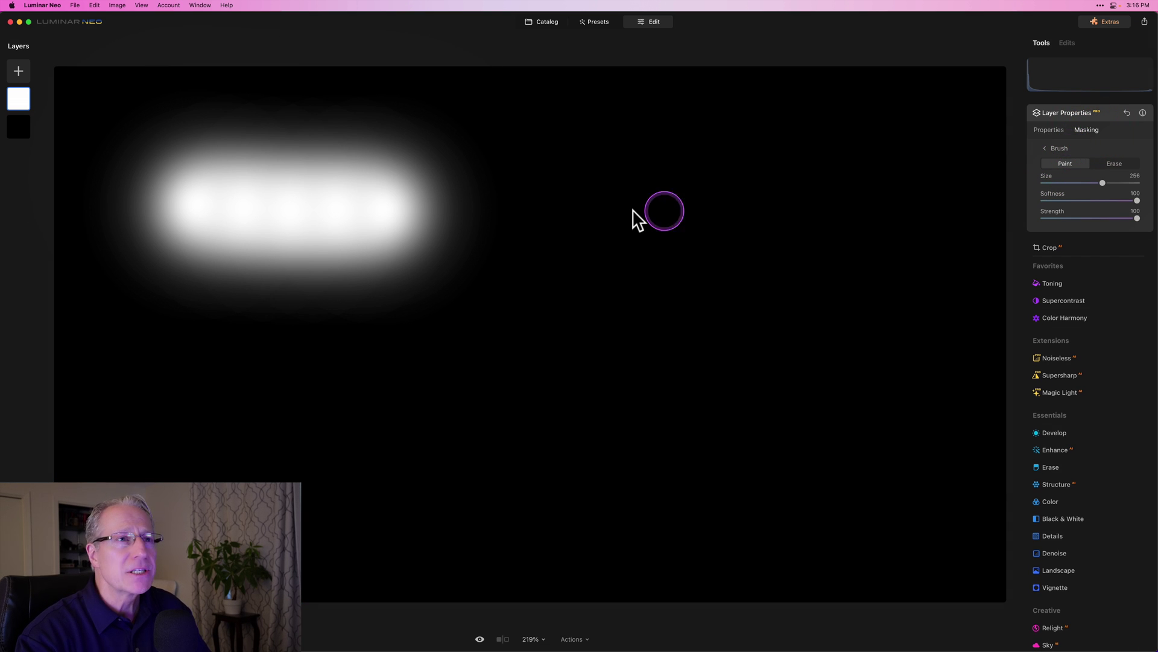
key("bracketright")
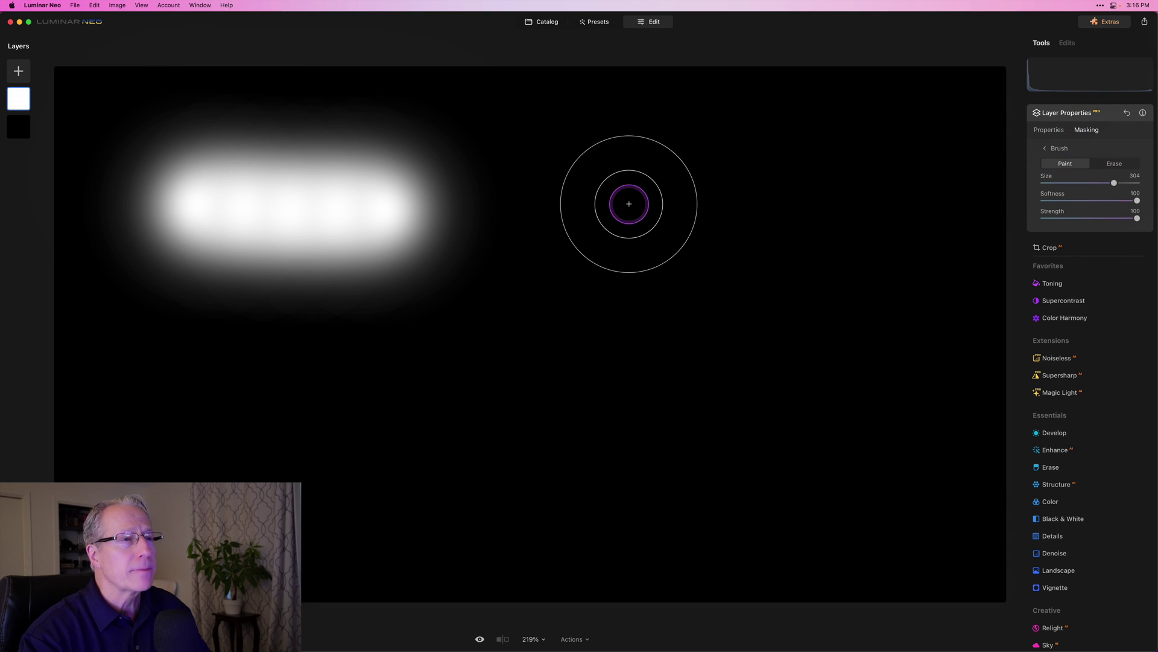
key("bracketright")
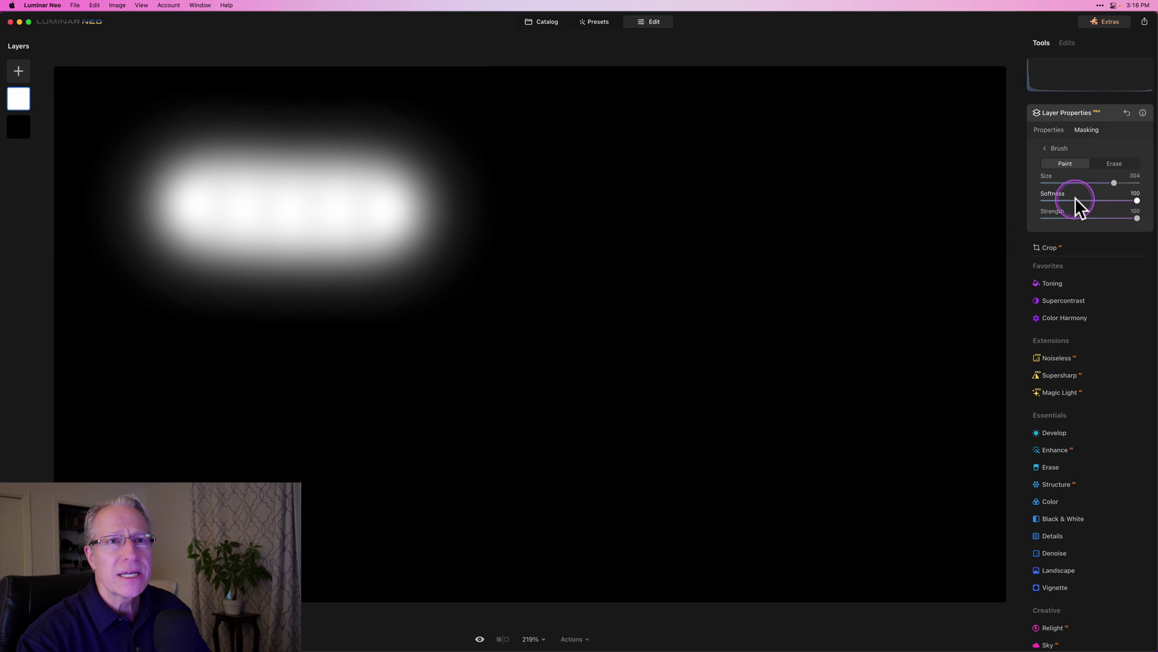
left_click(1043, 200)
mouse_move(662, 252)
left_mouse_down()
mouse_move(769, 242)
mouse_move(819, 249)
left_mouse_up()
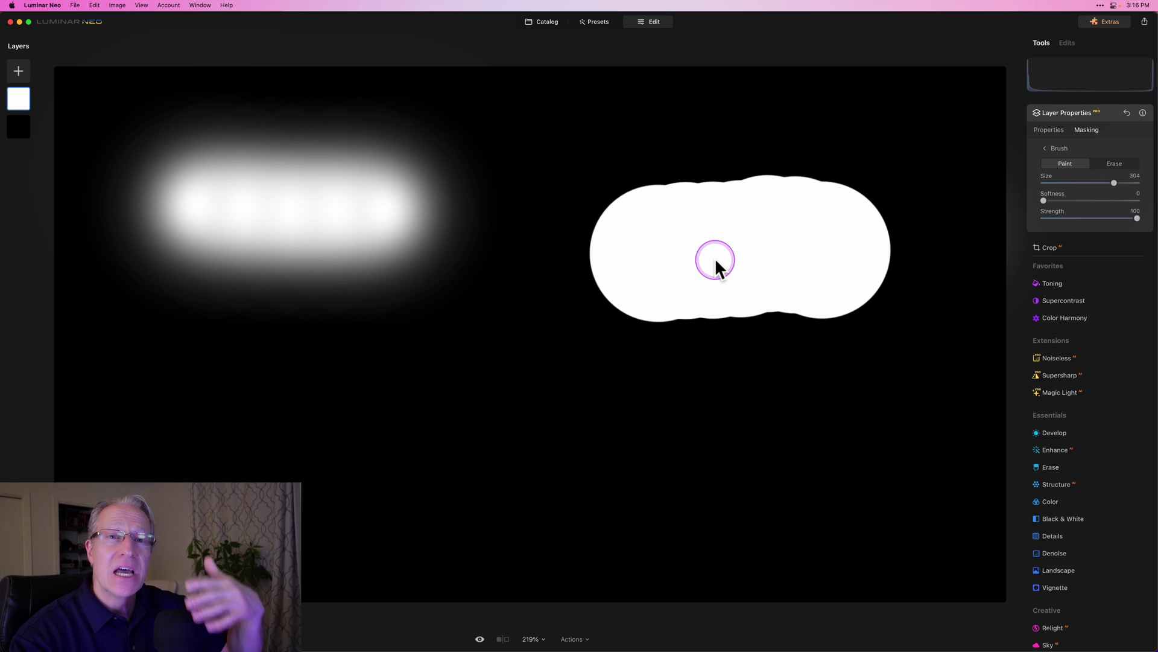
In Properties, lower the white overlay layer's opacity from 100 to 50
left_click(1049, 130)
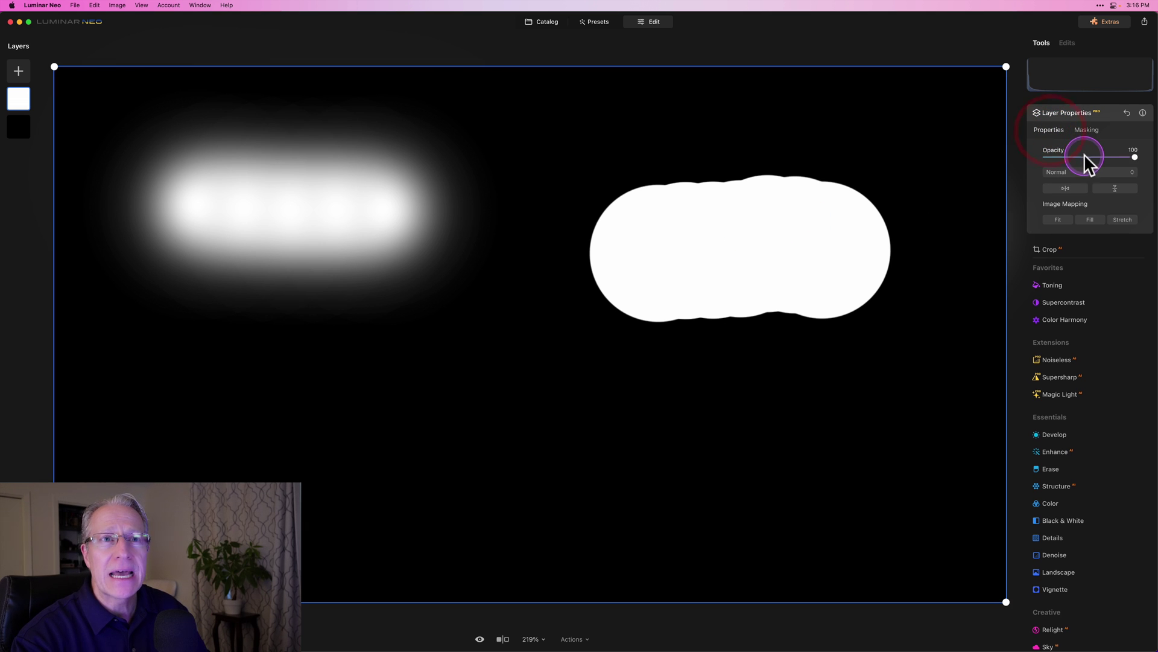
left_click_drag(1084, 154, 1091, 155)
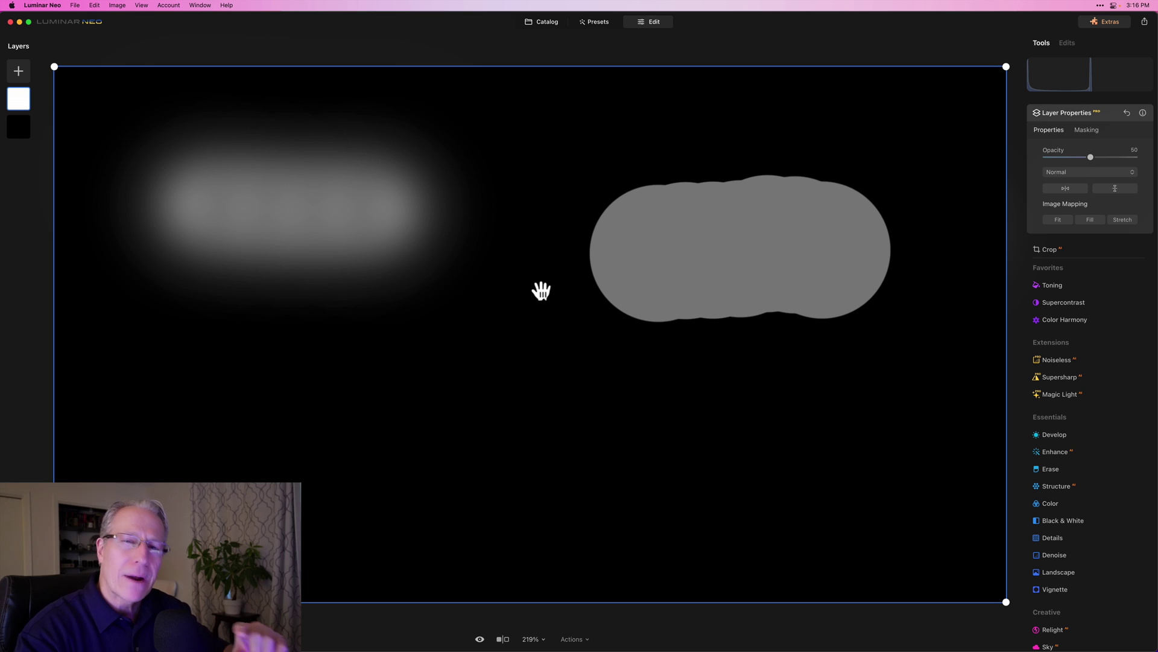
Reset the painted mask and draw a linear gradient mask fading the layer in from the top
left_click(1126, 113)
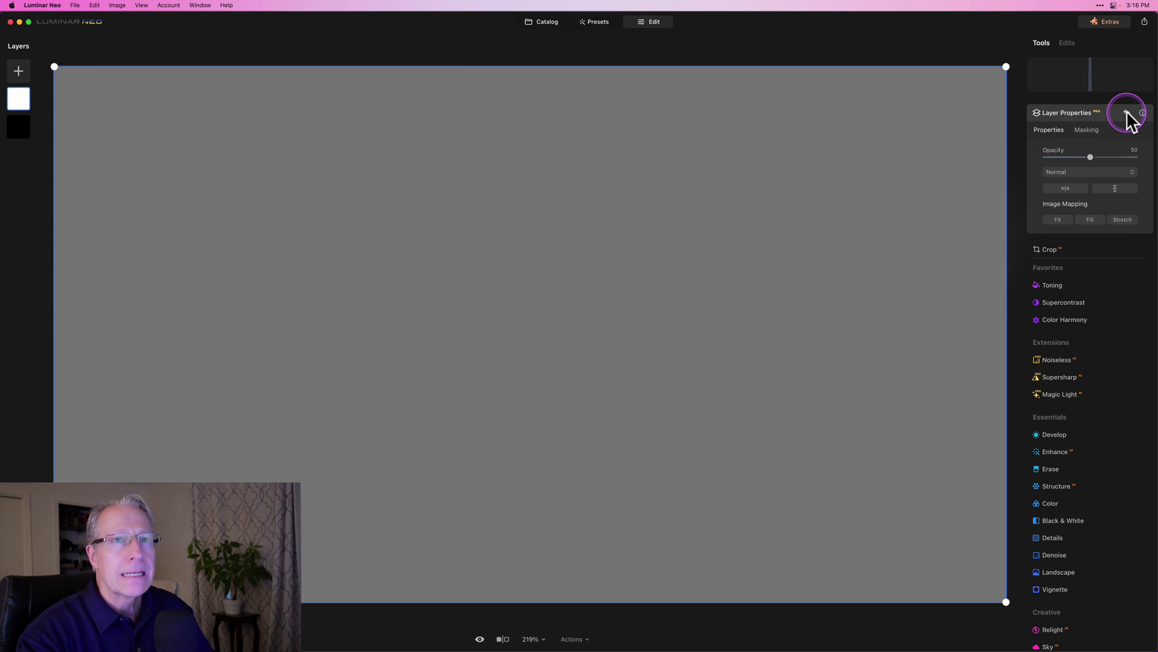
left_click(1088, 132)
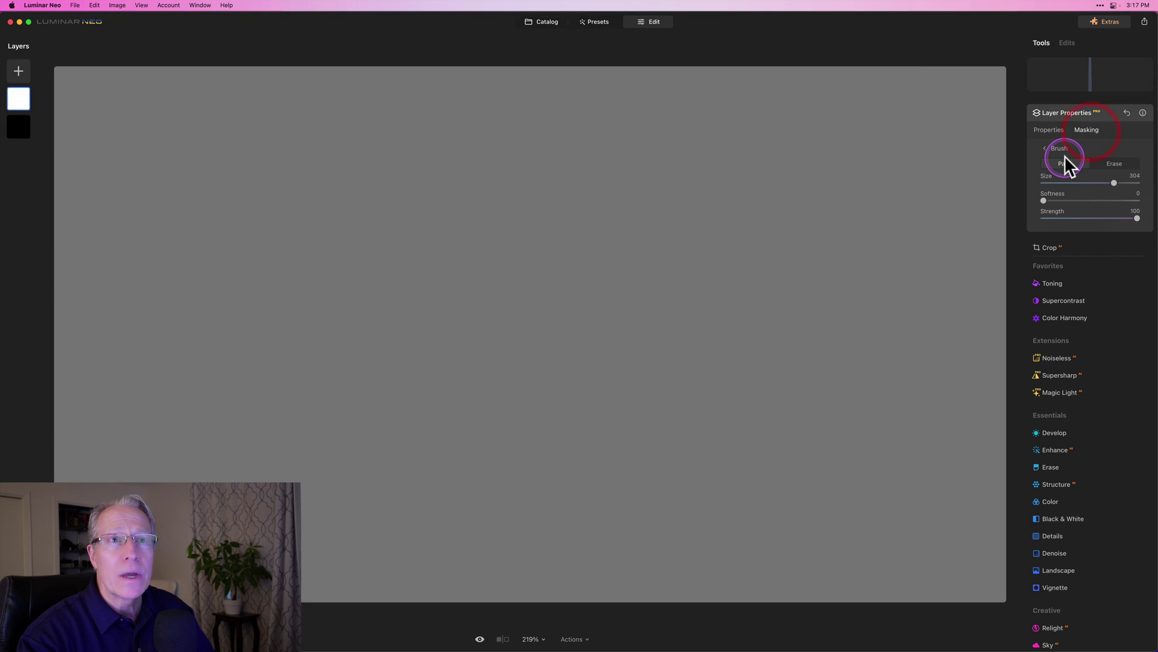
left_click(1045, 149)
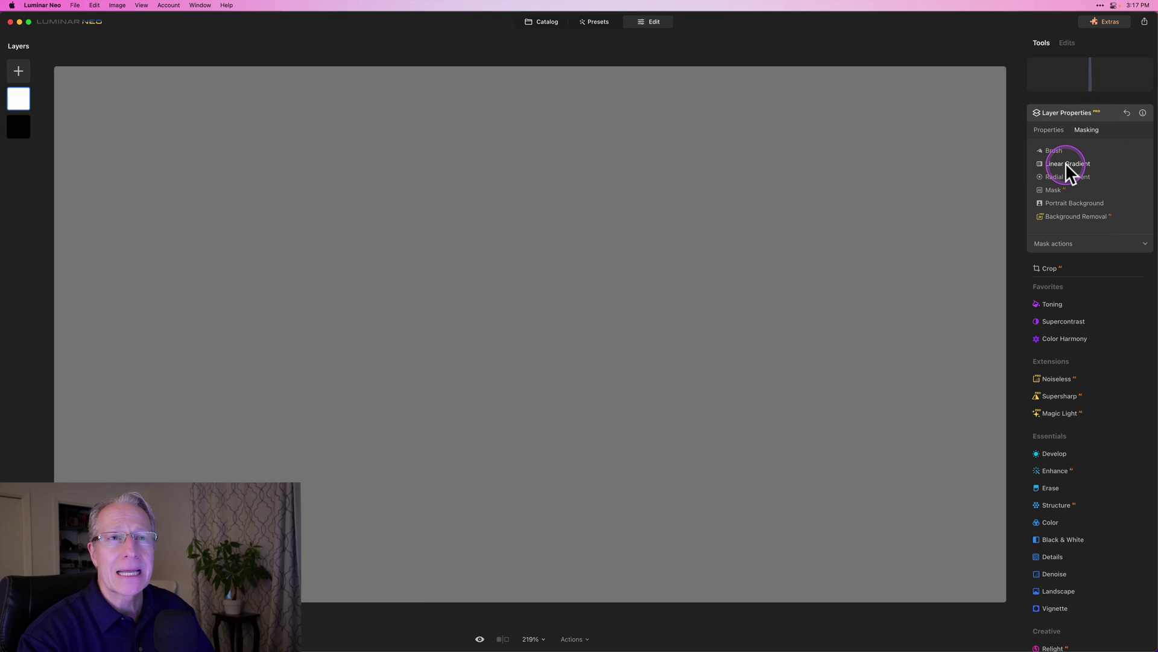
left_click(1066, 163)
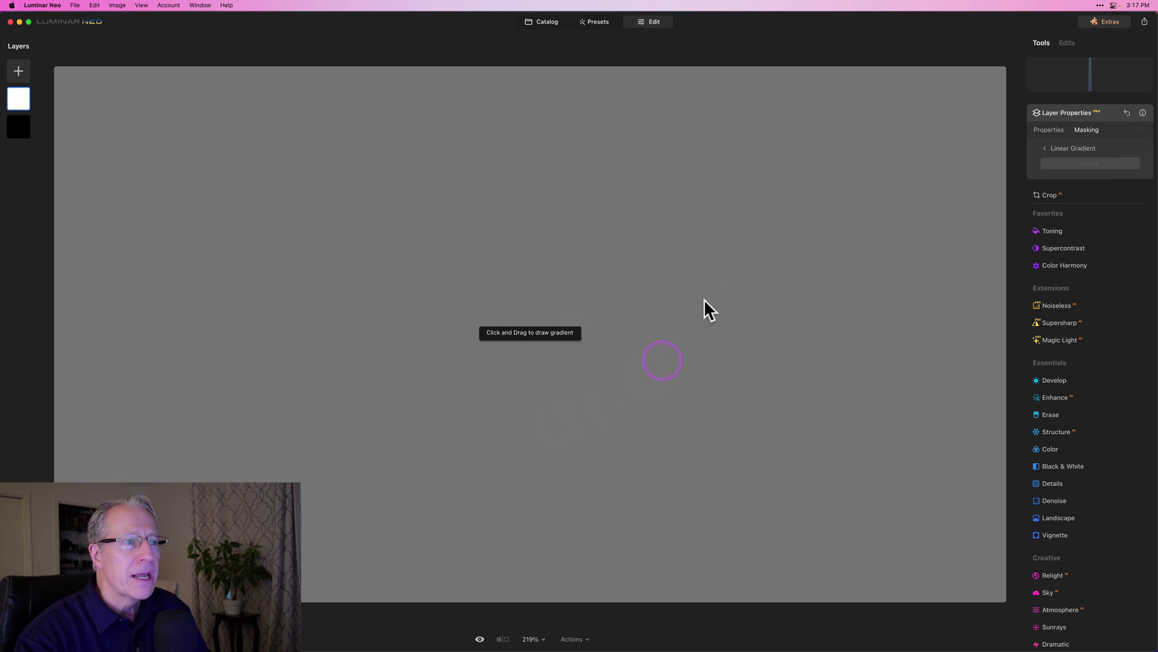
left_click_drag(576, 415, 574, 187)
left_click(661, 279)
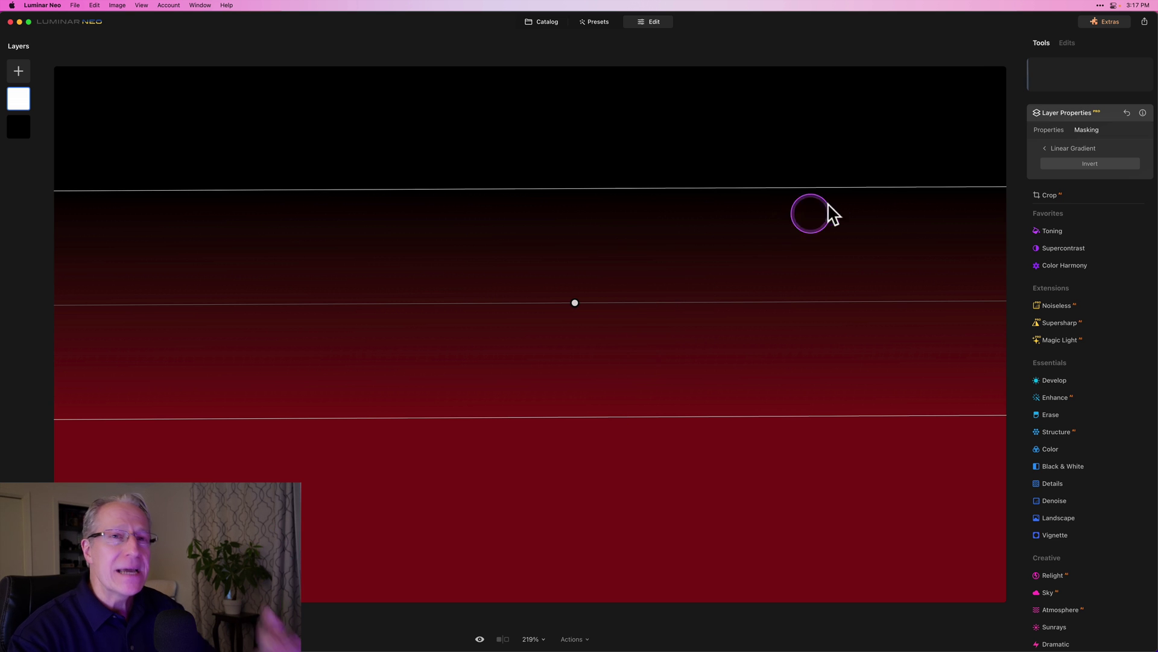
Compare layer opacity 100 and 50 on the gradient, then reset the mask to even grey
left_click(1046, 146)
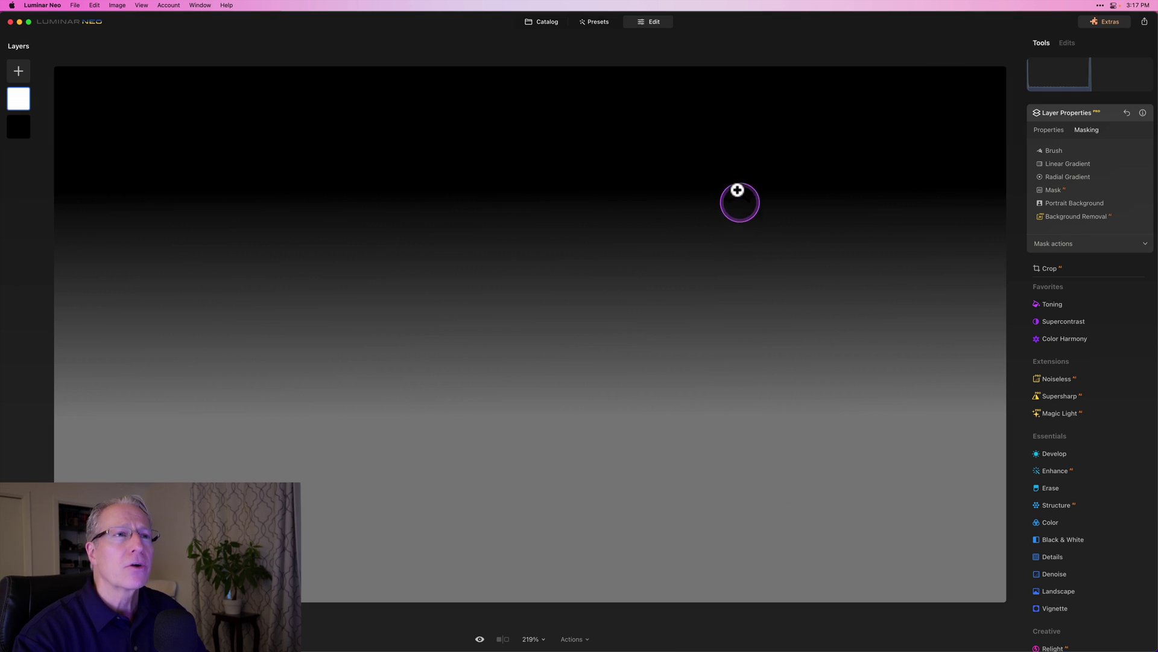
left_click(1048, 134)
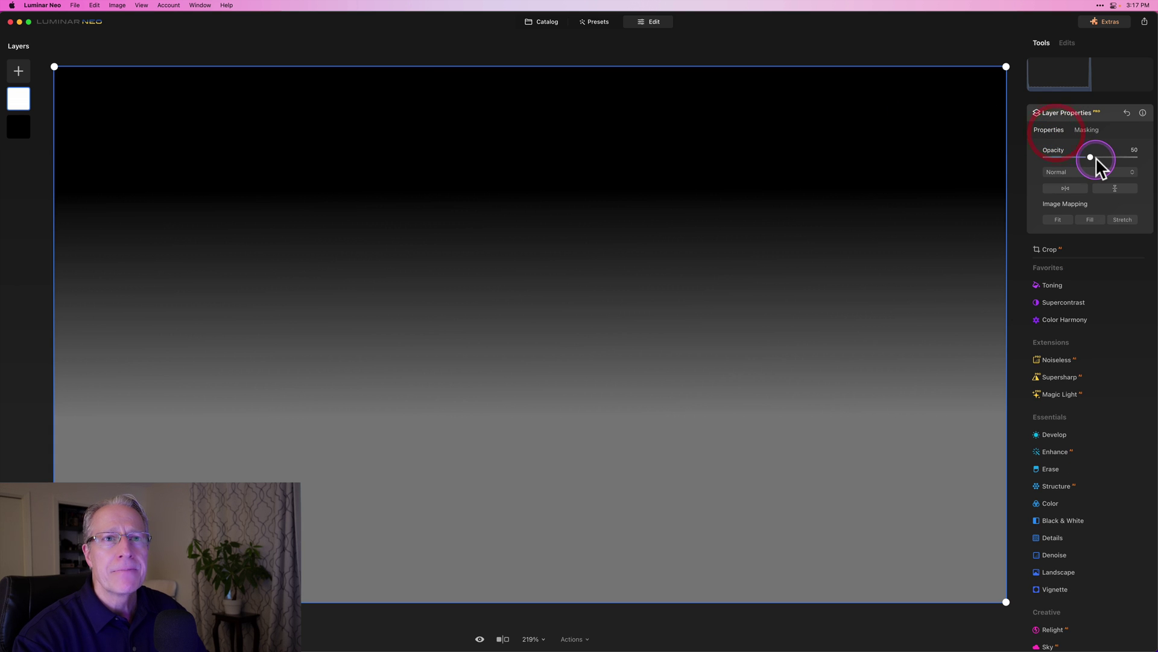
left_click_drag(1096, 158, 1150, 163)
left_click(1149, 163)
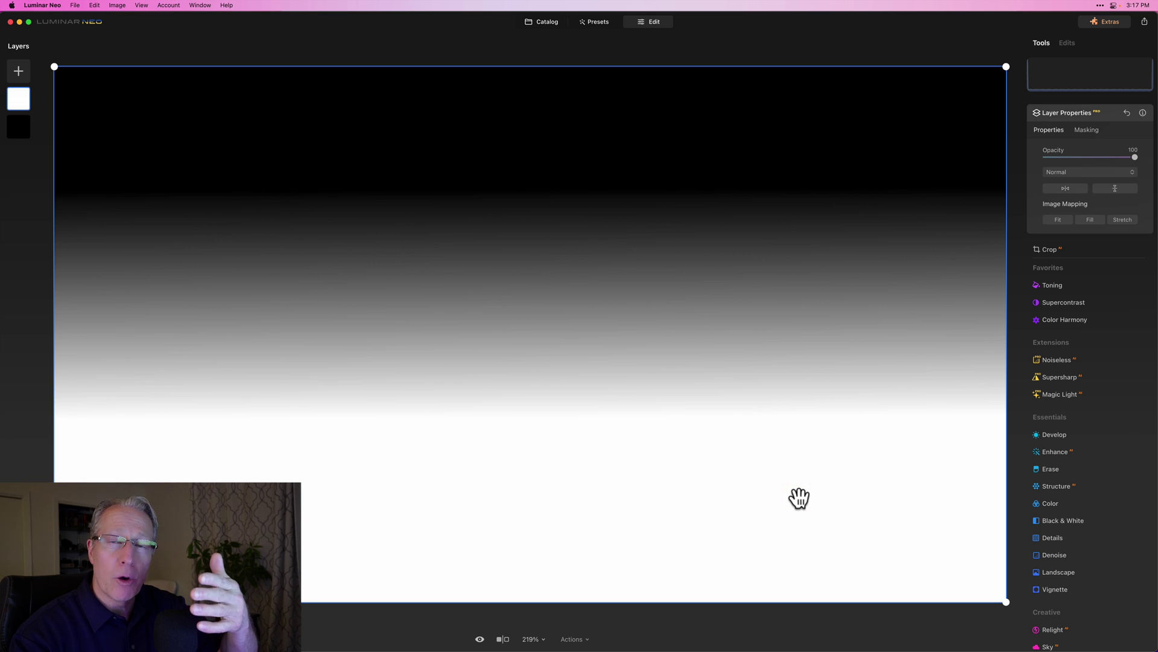
left_click(698, 531)
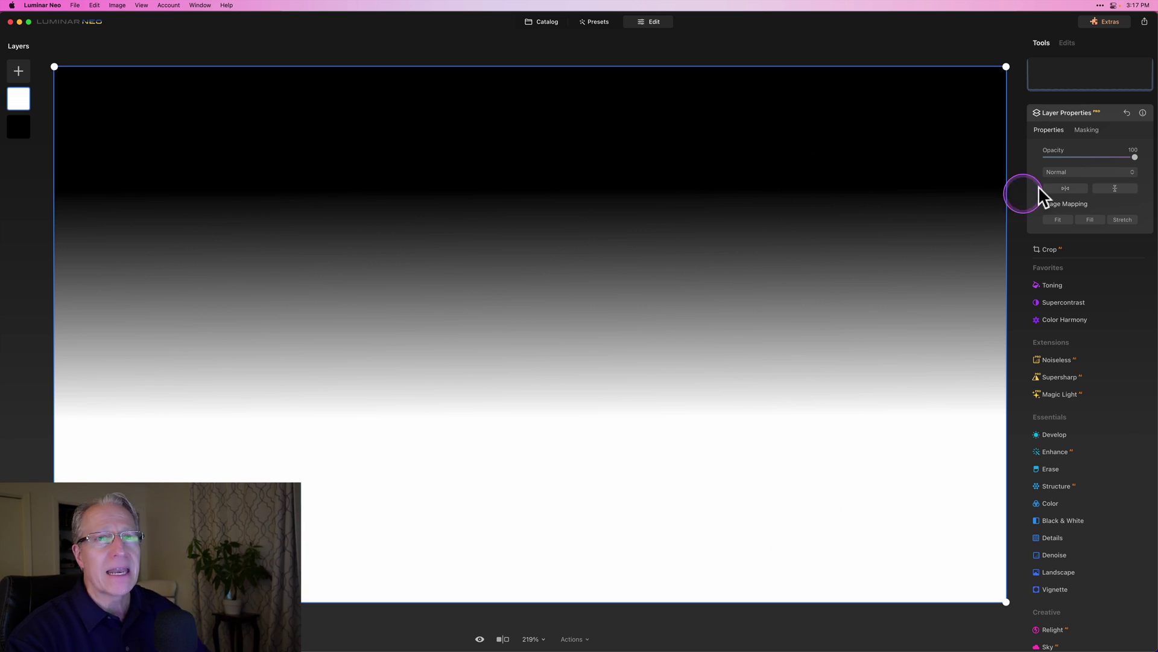
left_click(1090, 156)
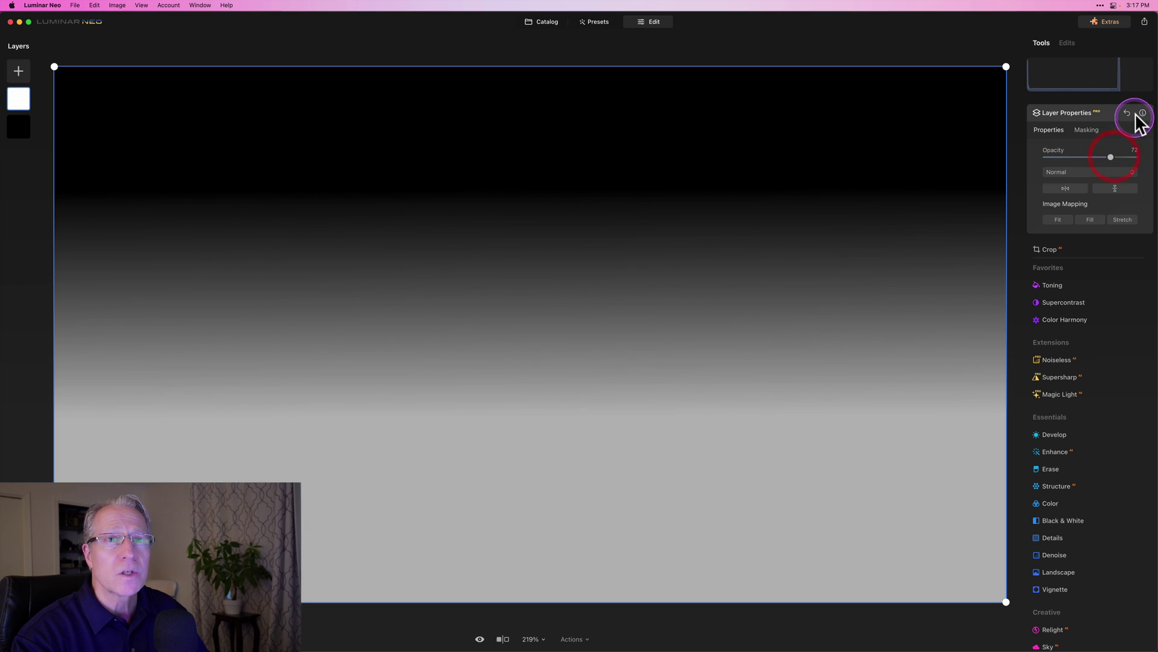
left_click(1127, 112)
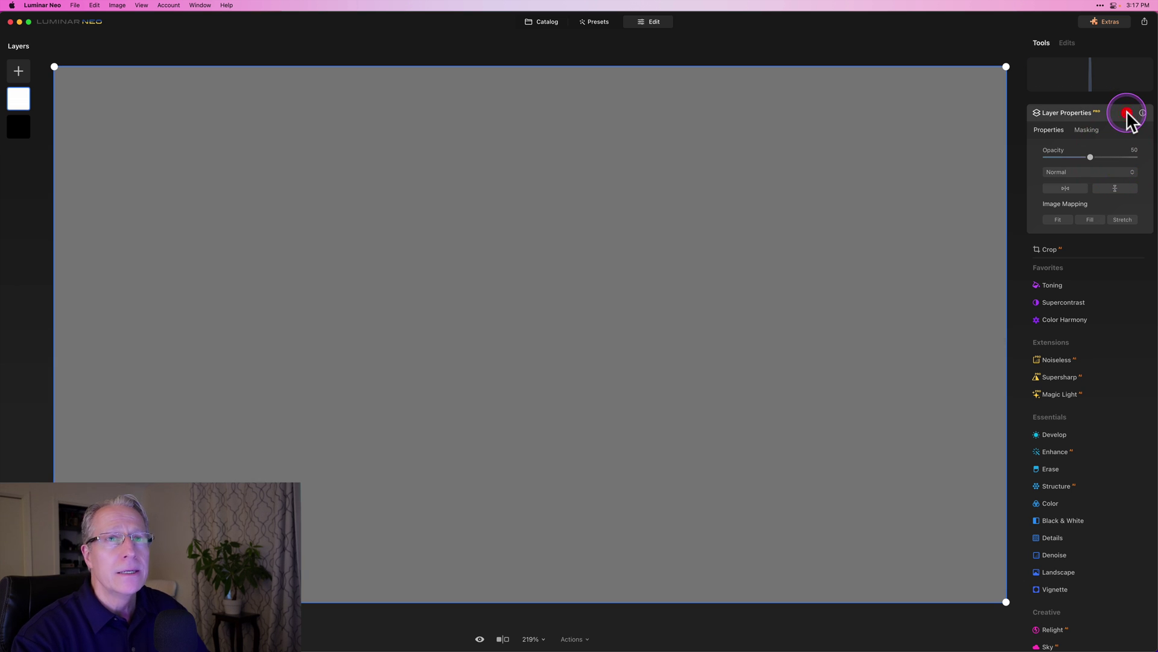
left_click(1087, 134)
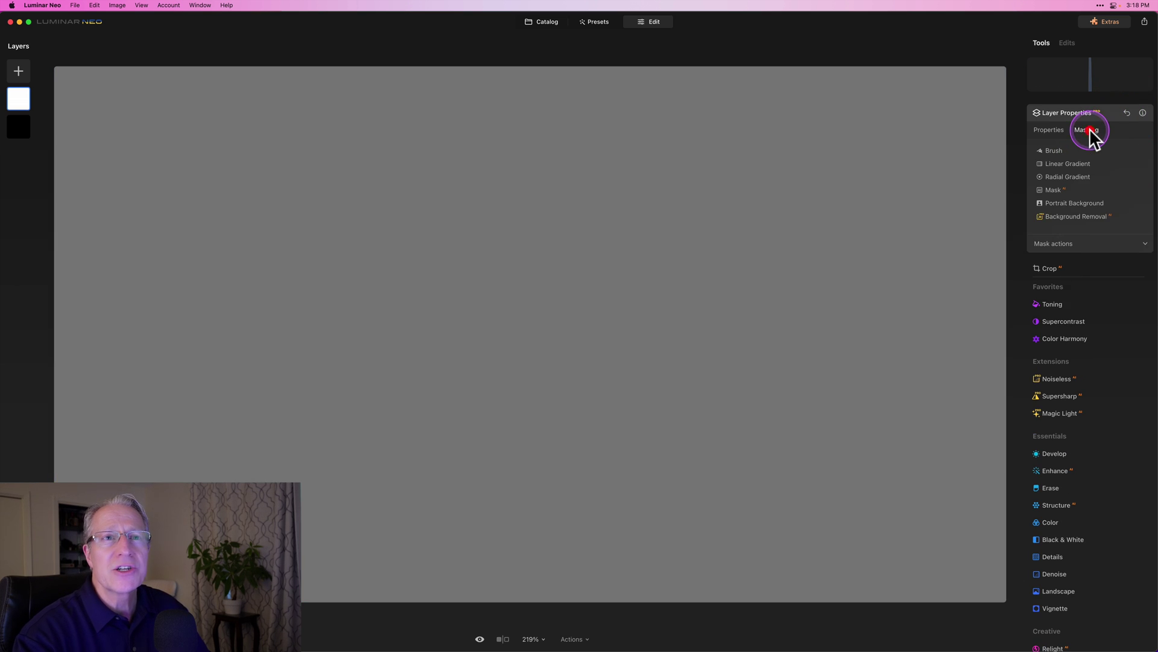
left_click(1066, 181)
left_click_drag(545, 313, 820, 314)
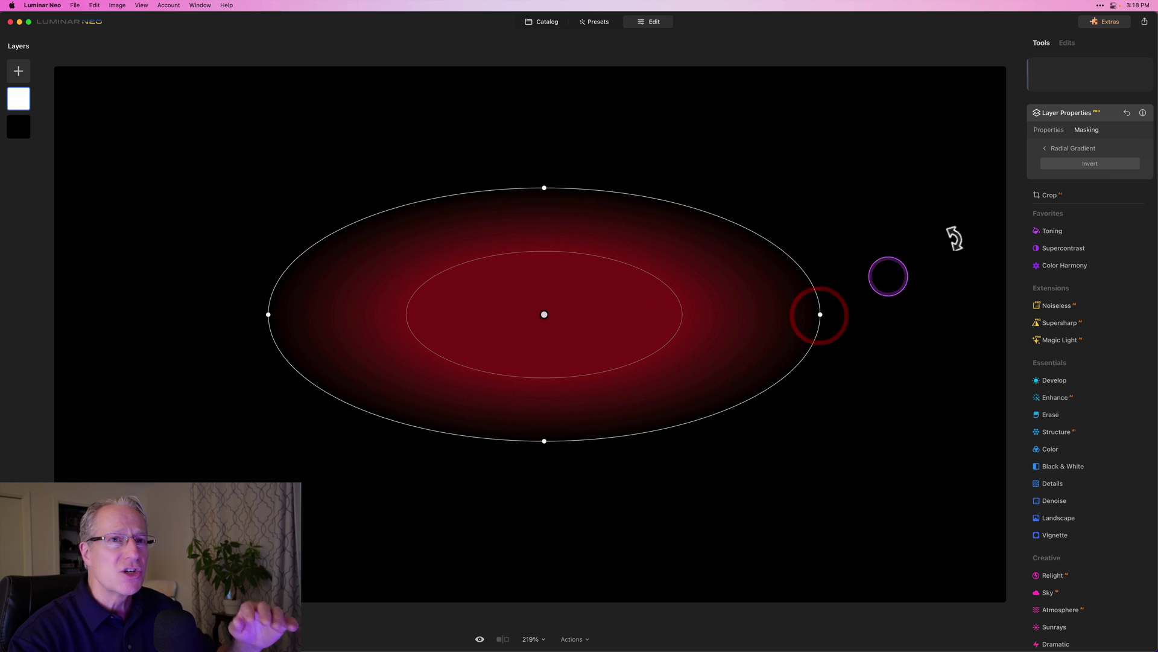
left_click(1045, 148)
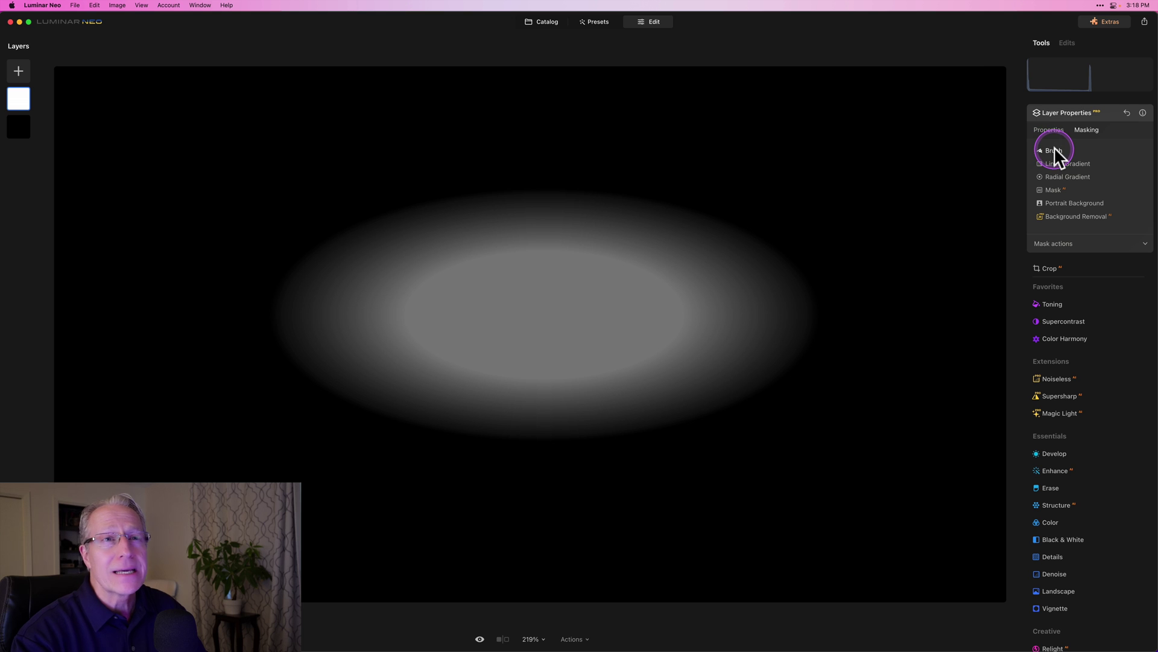
left_click(1053, 129)
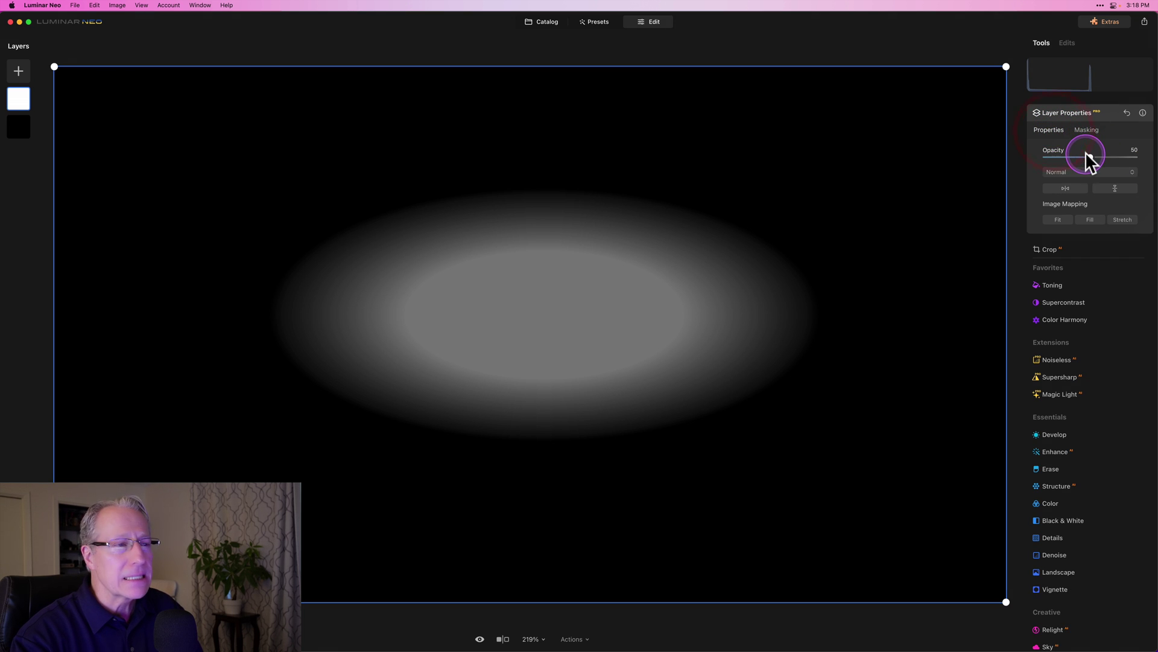
left_click_drag(1093, 156, 1150, 157)
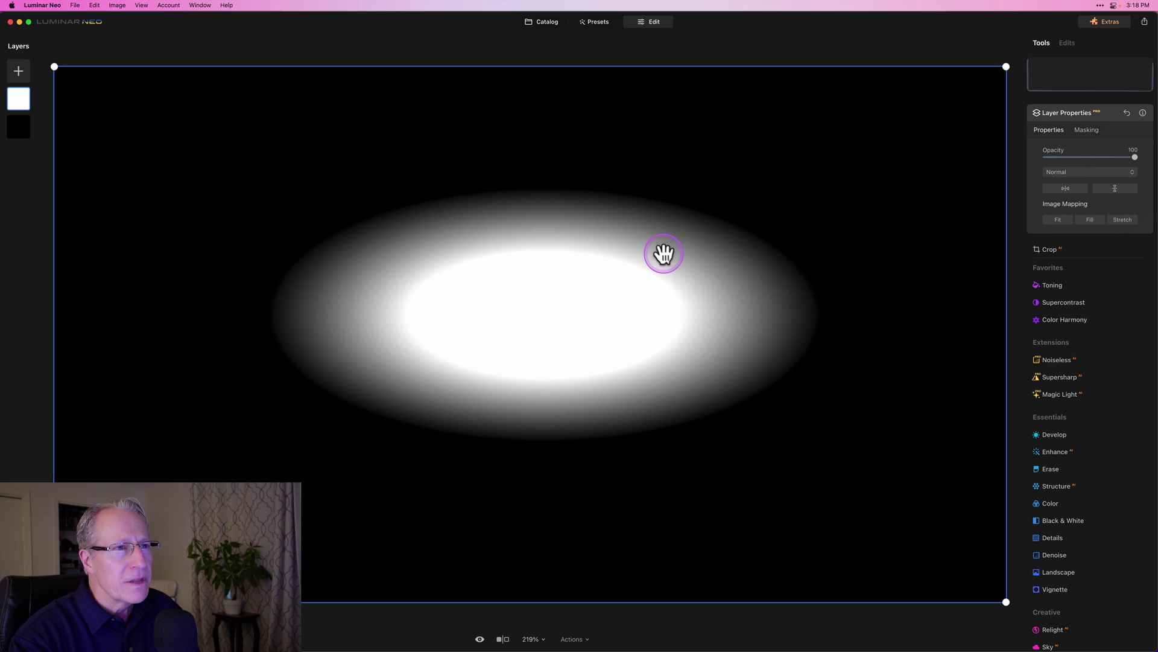
left_click(701, 242)
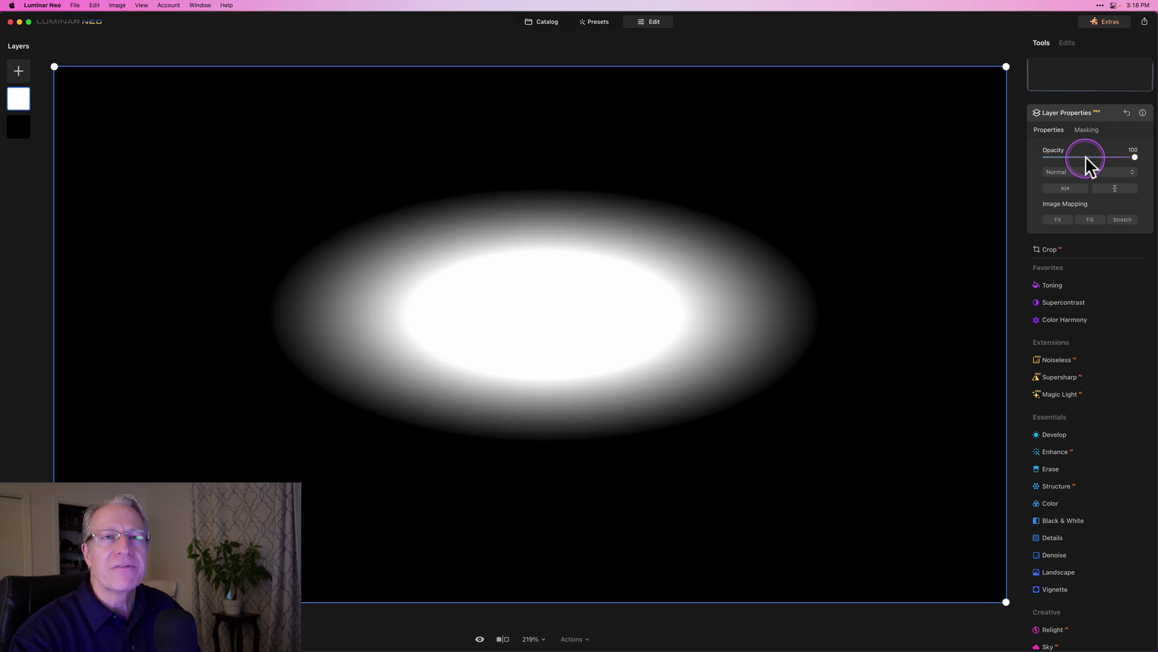
left_click(1128, 113)
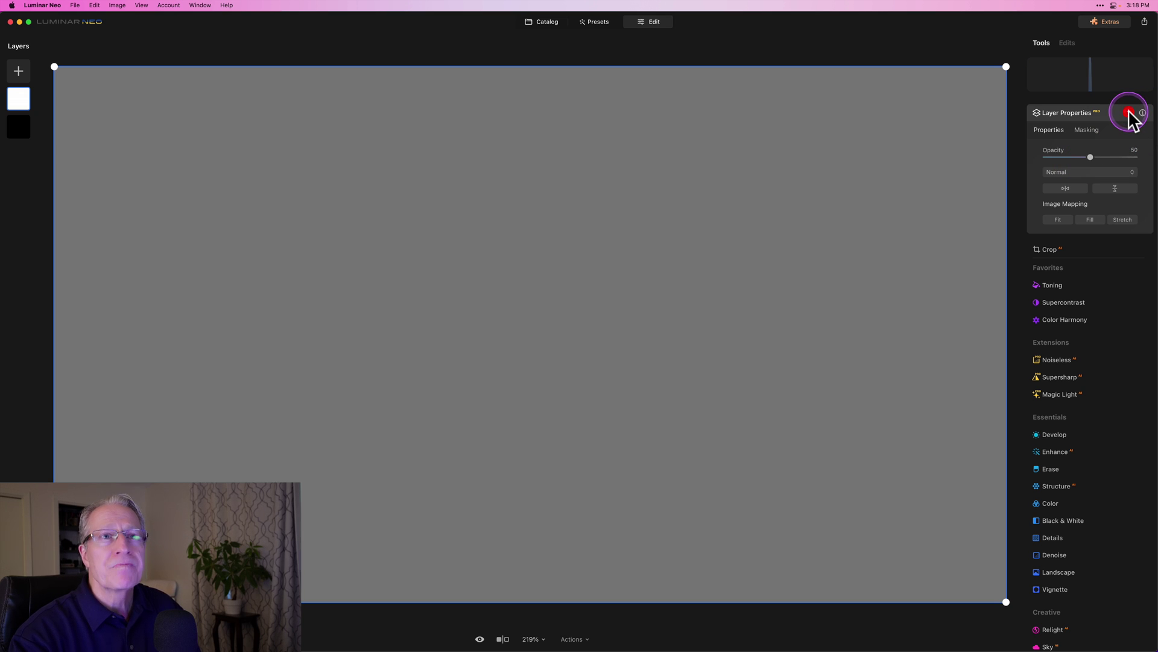
Select the London.jpg thumbnail in the Catalog and open it in Edit
left_click(554, 20)
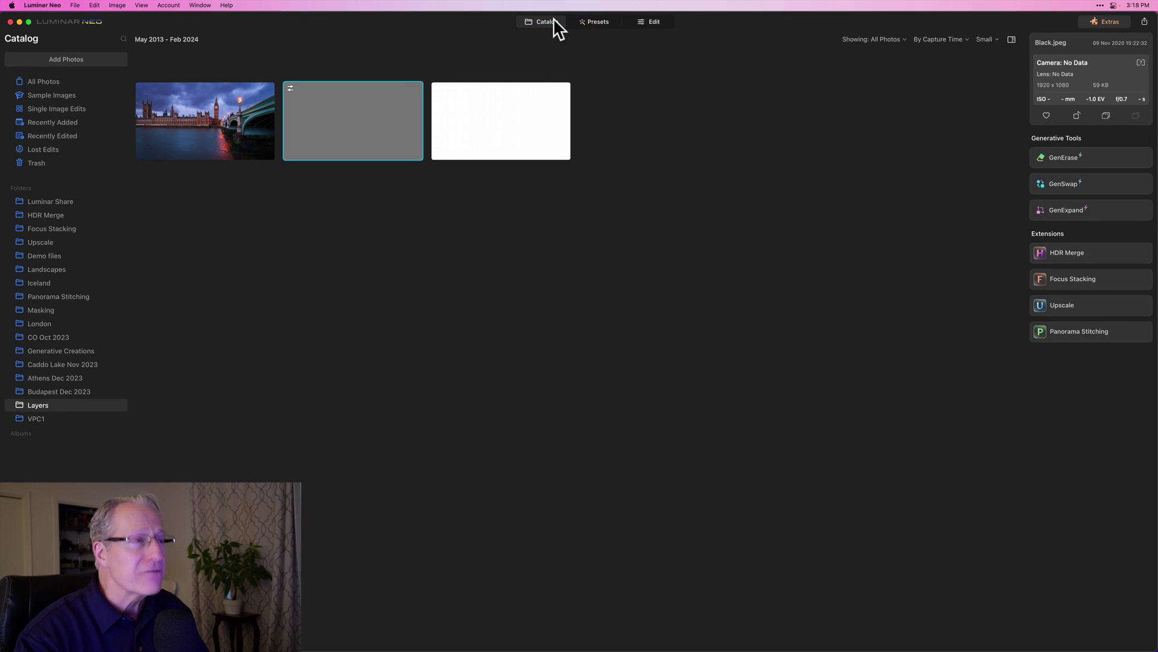
left_click(657, 22)
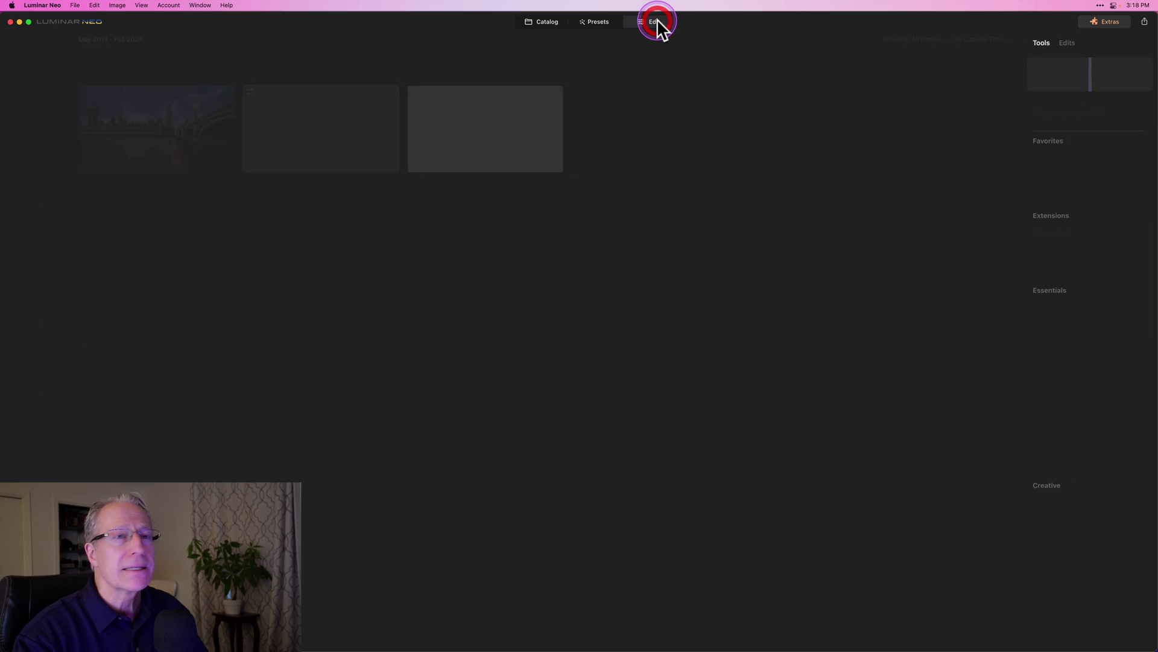
left_click(543, 21)
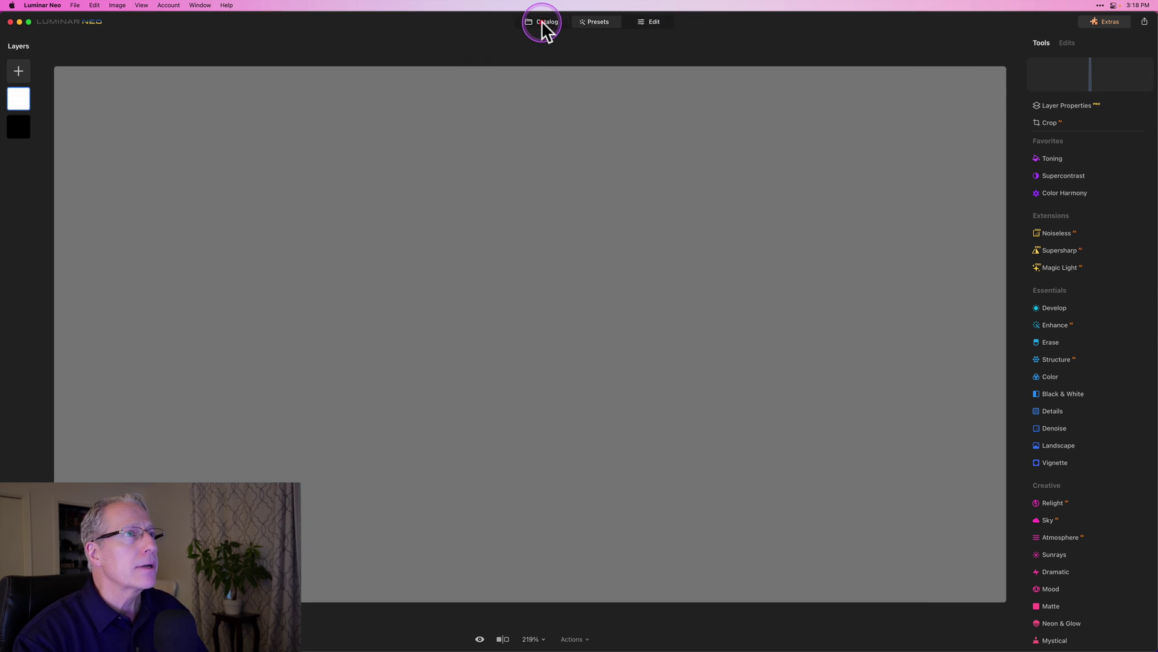
left_click(228, 129)
left_click(378, 189)
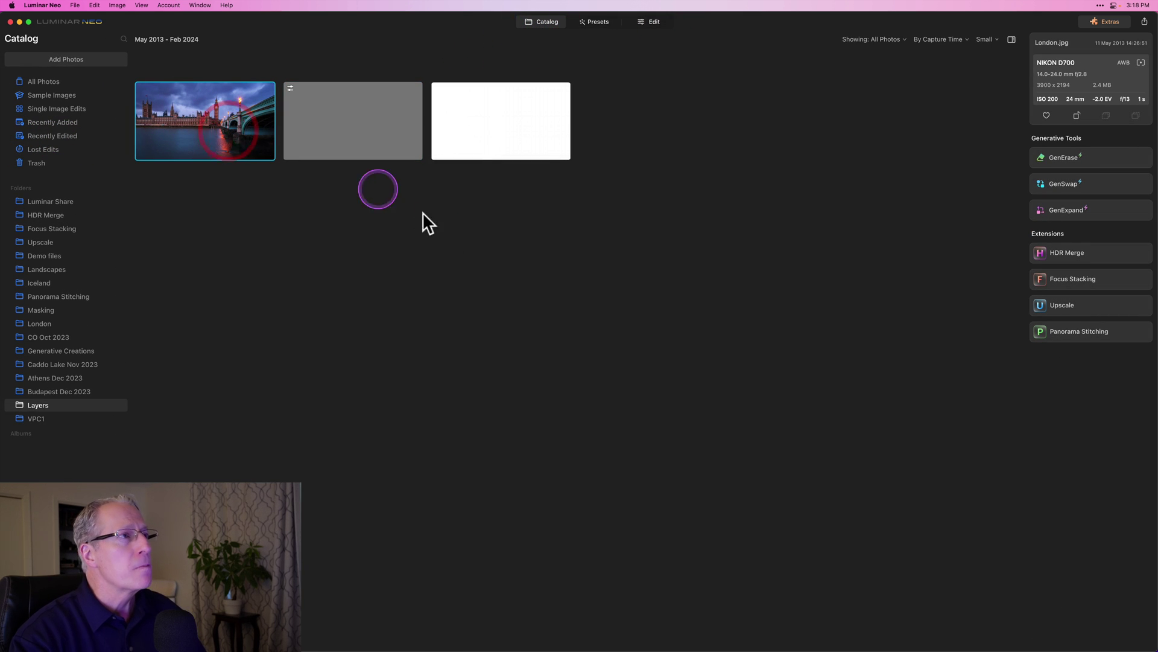
left_click(449, 210)
left_click(784, 225)
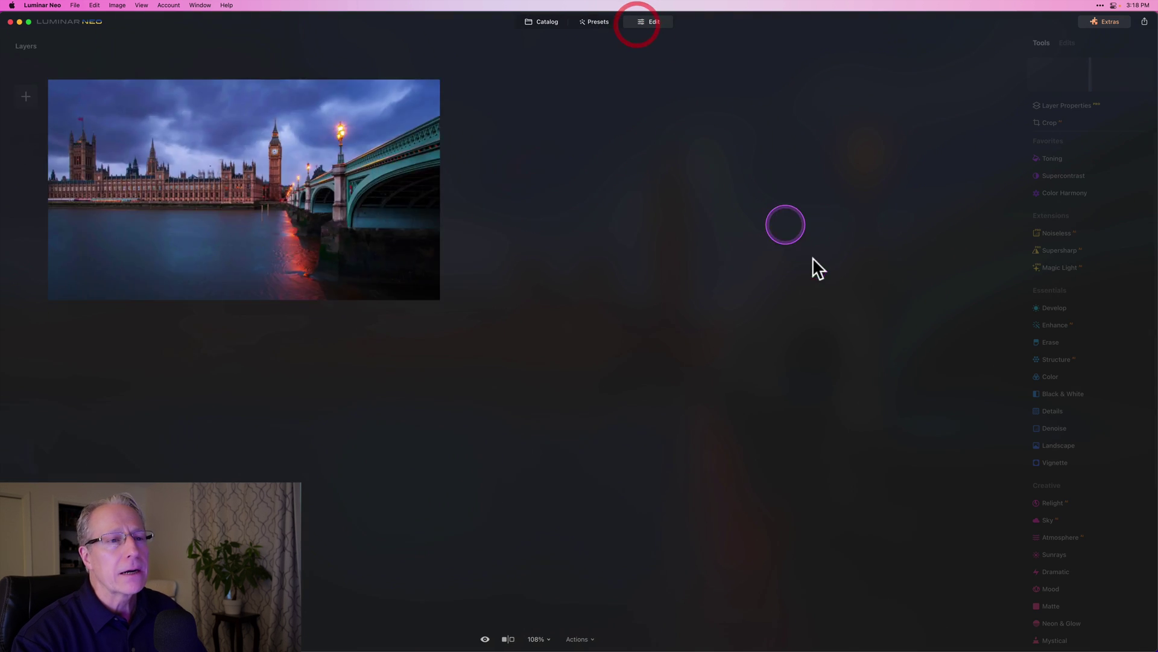
left_click(963, 359)
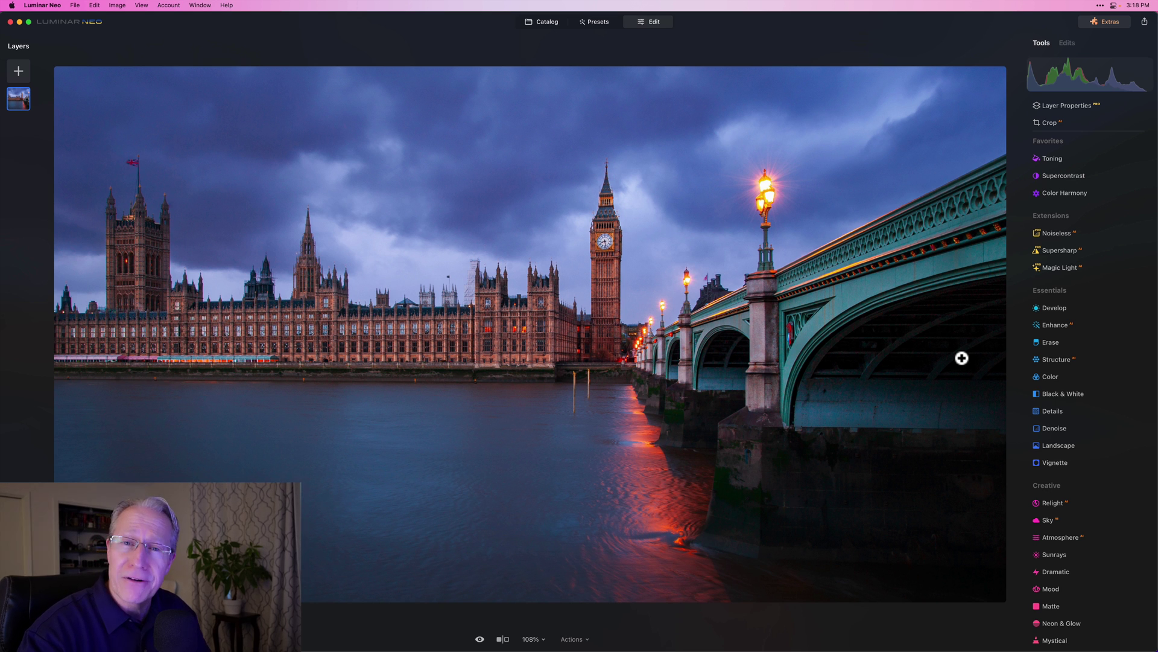
Add the brown grunge texture from My Images as a new layer over the London photo
left_click(18, 71)
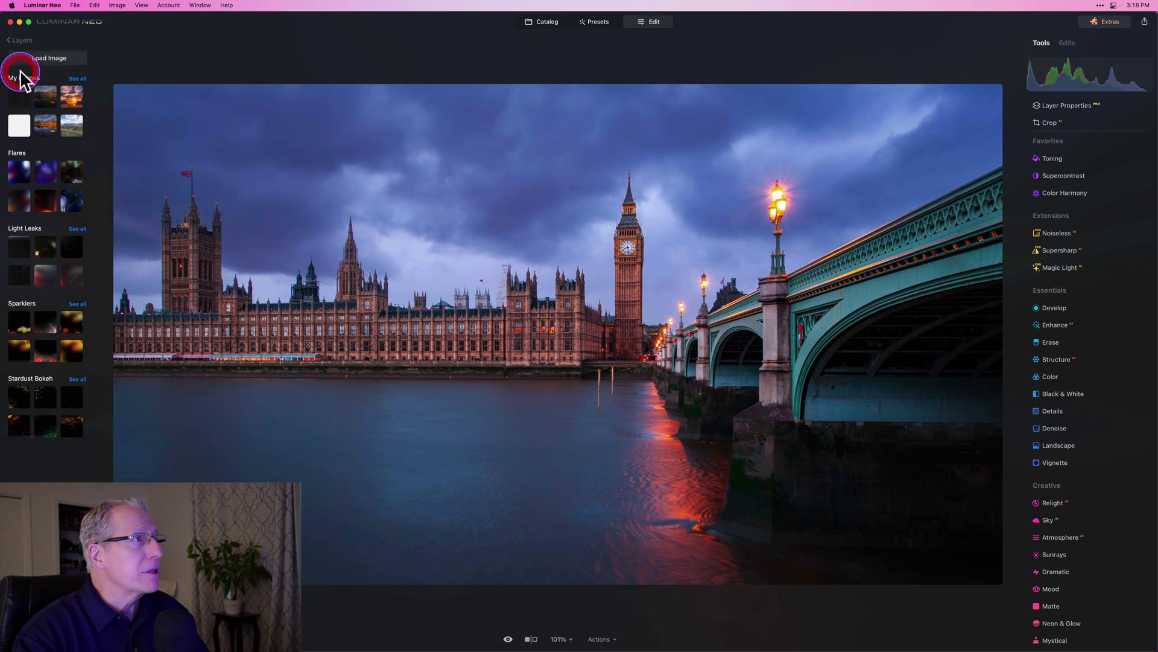
left_click(17, 128)
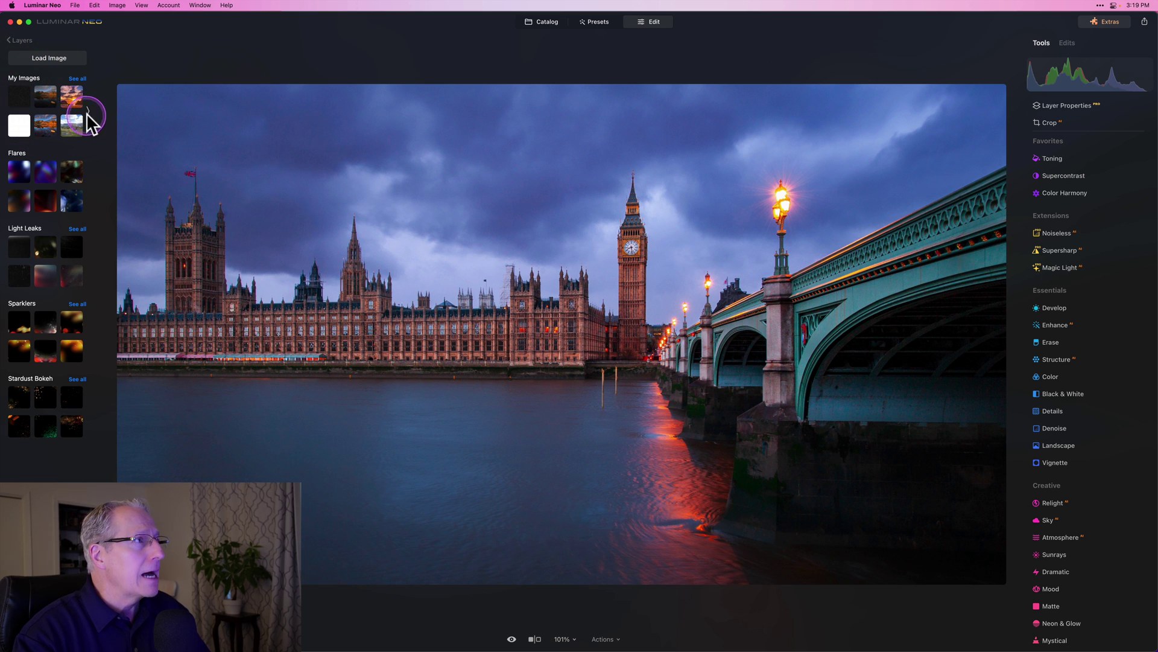
left_click(77, 78)
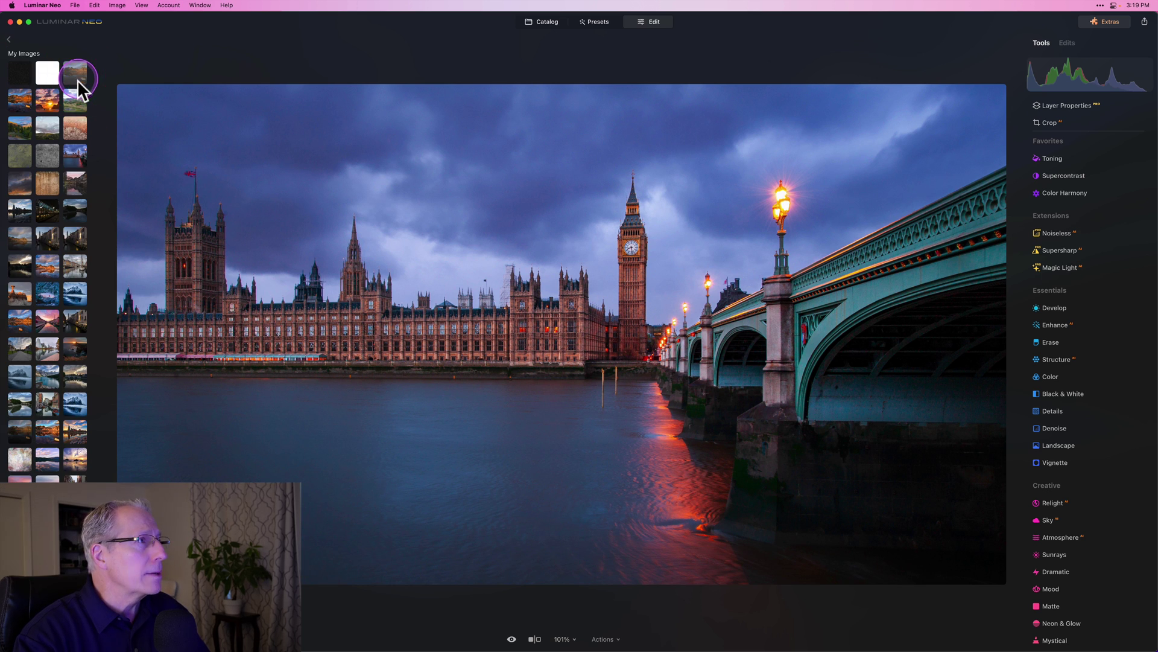
left_click(53, 165)
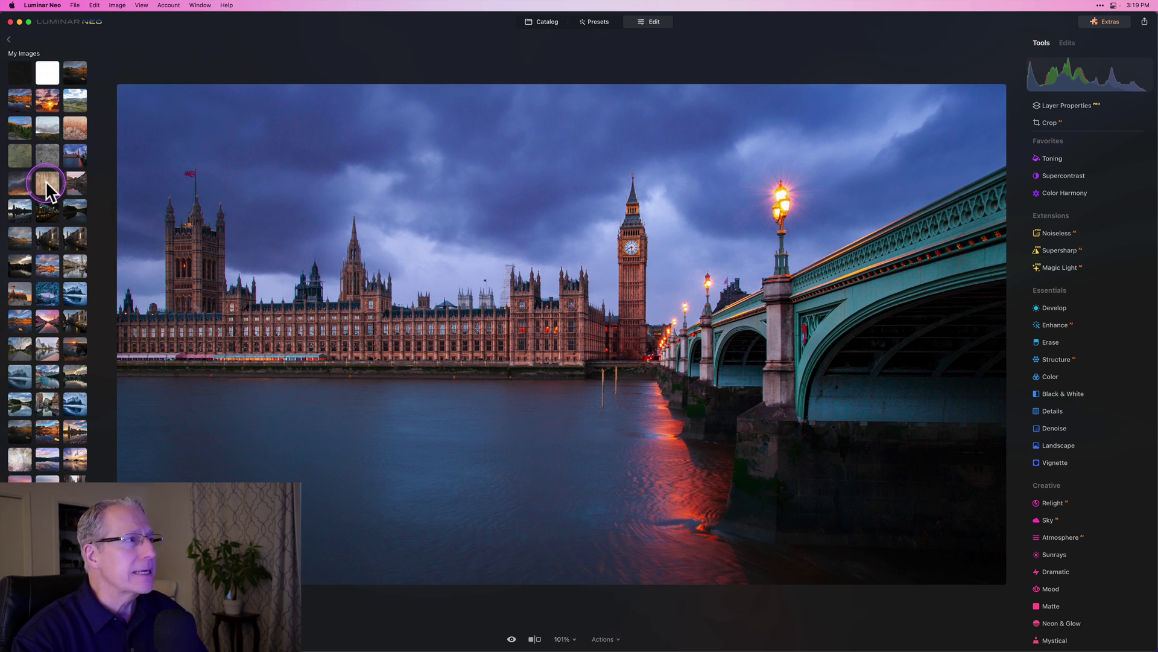
left_click_drag(45, 180, 291, 262)
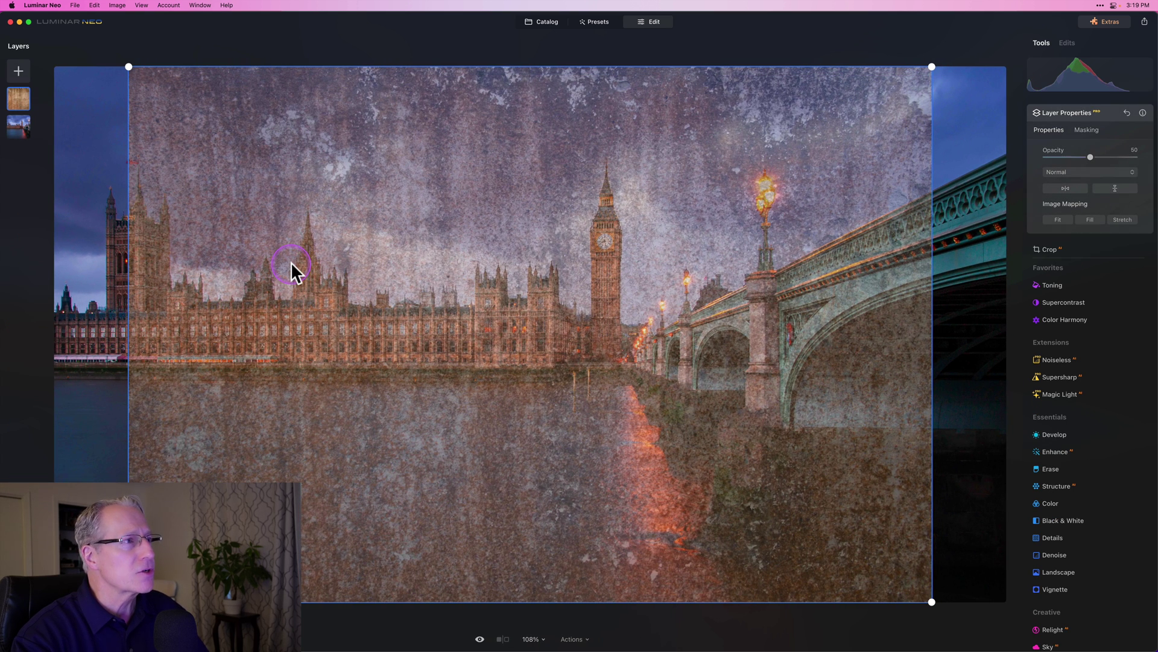
left_click(531, 264)
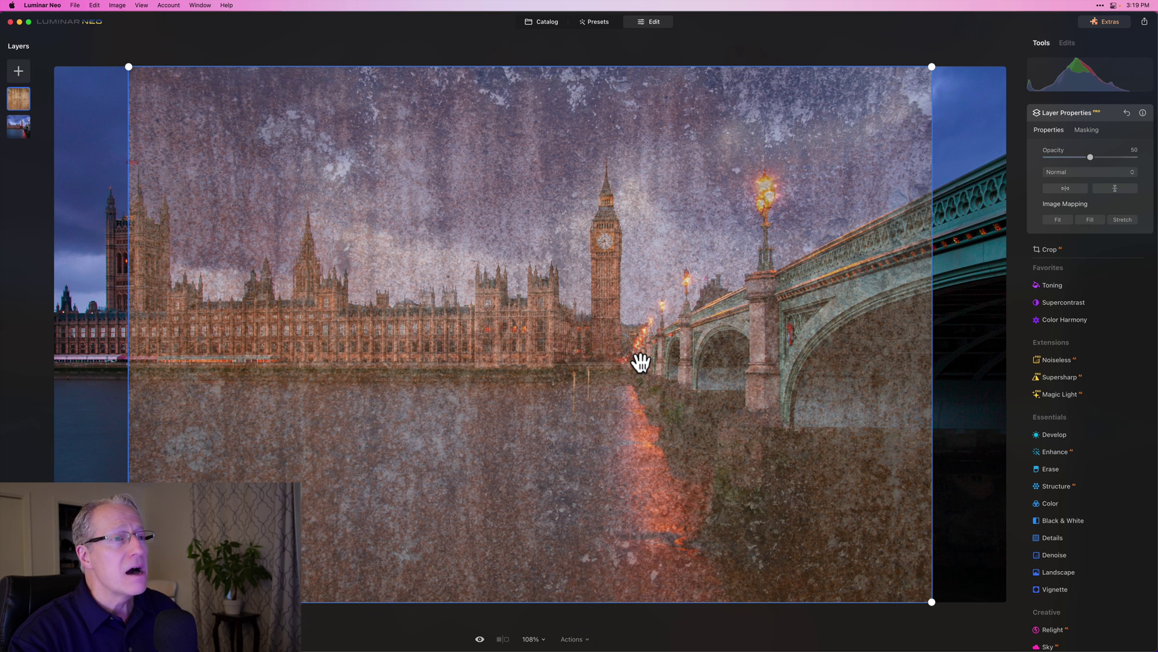
Set the grunge texture layer's opacity to 25 in Layer Properties
left_click(1068, 158)
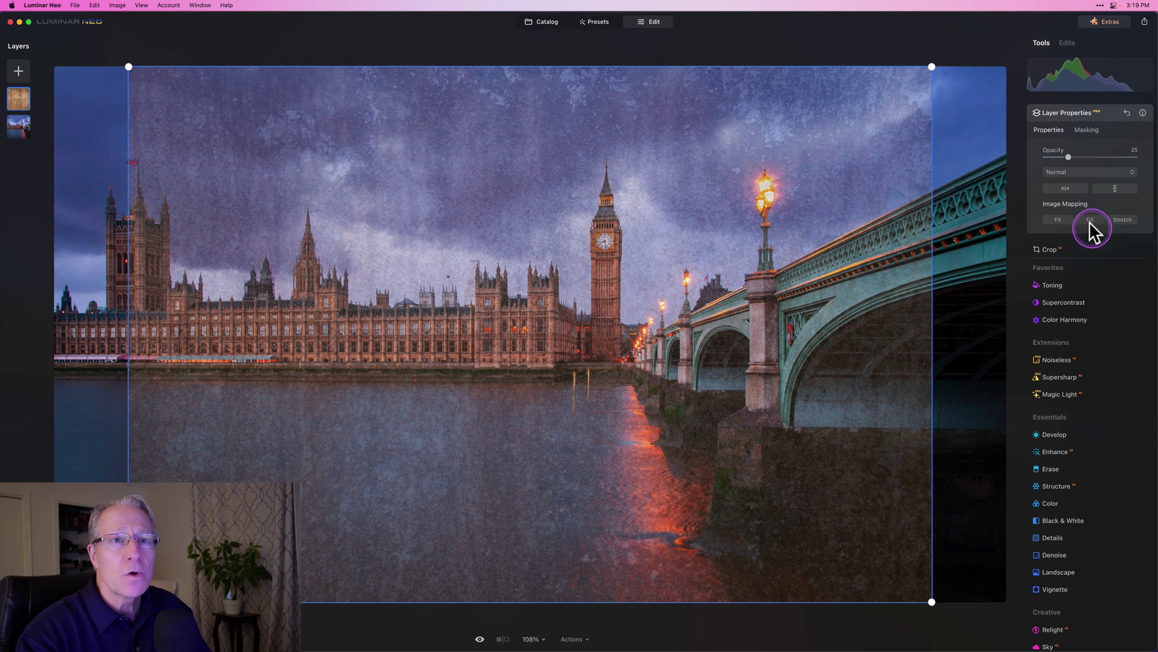
left_click(1123, 221)
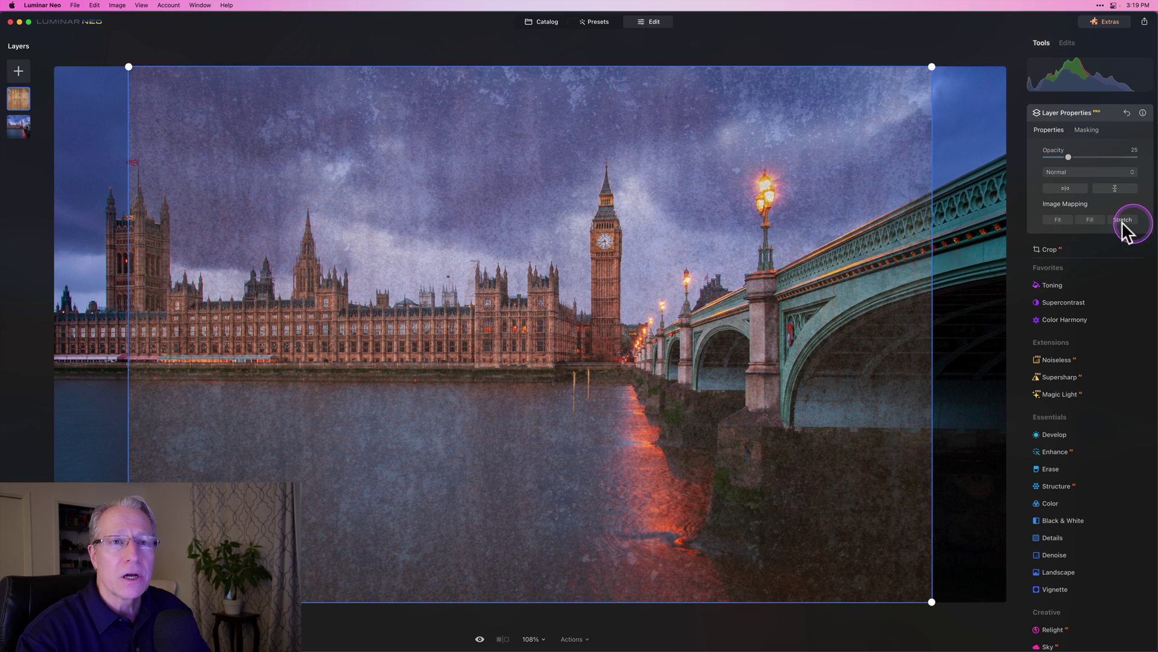
left_click(1075, 221)
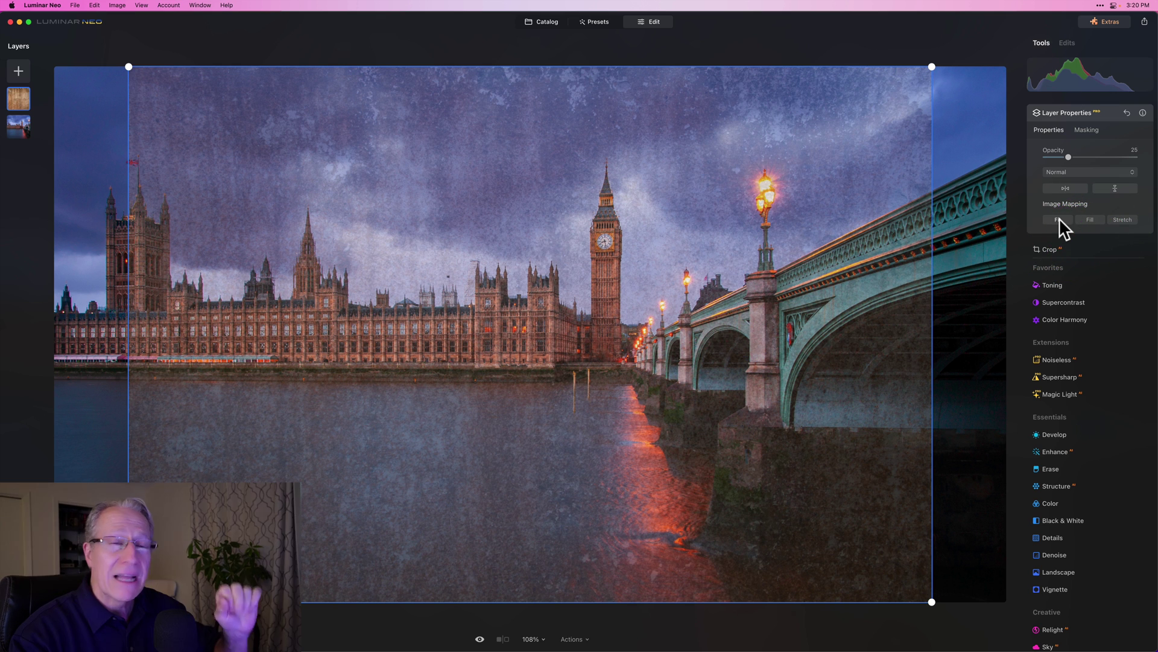
left_click(851, 302)
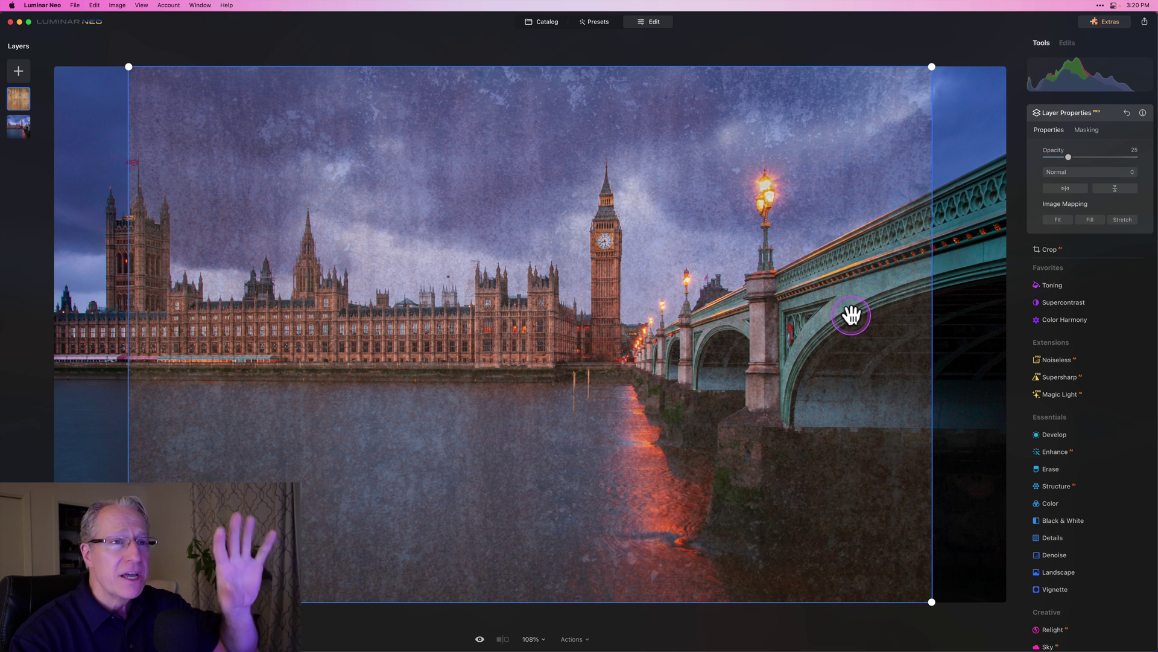
left_click(905, 321)
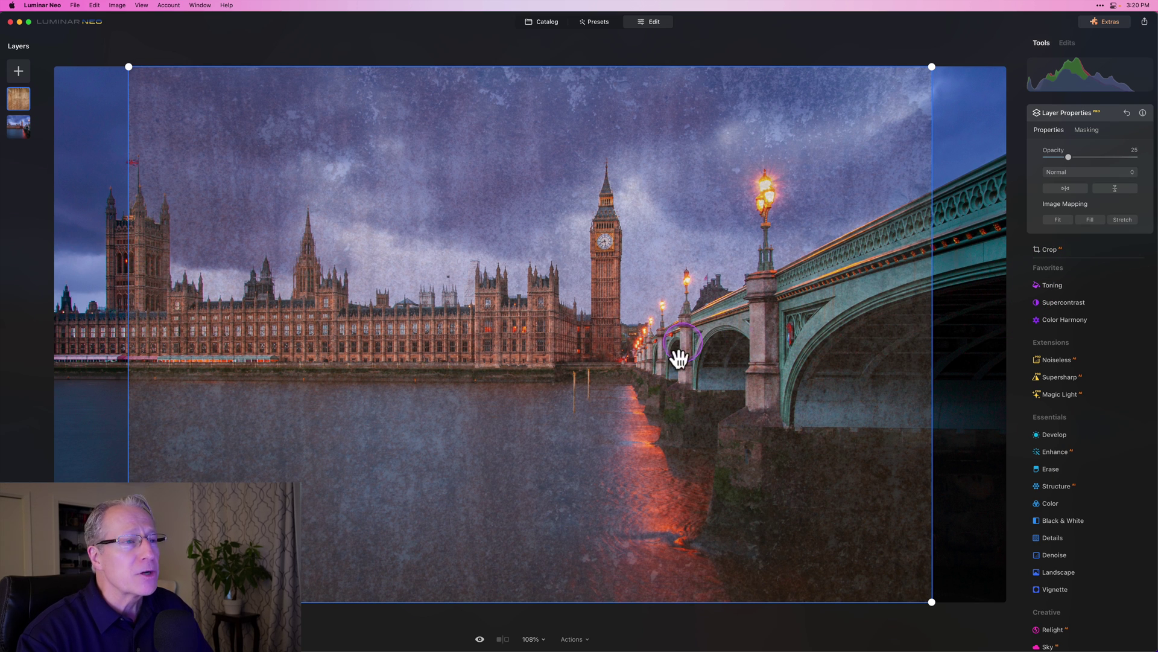
Try Fill image mapping, zoom out to check the edges, then switch the texture to Stretch
left_click(1089, 220)
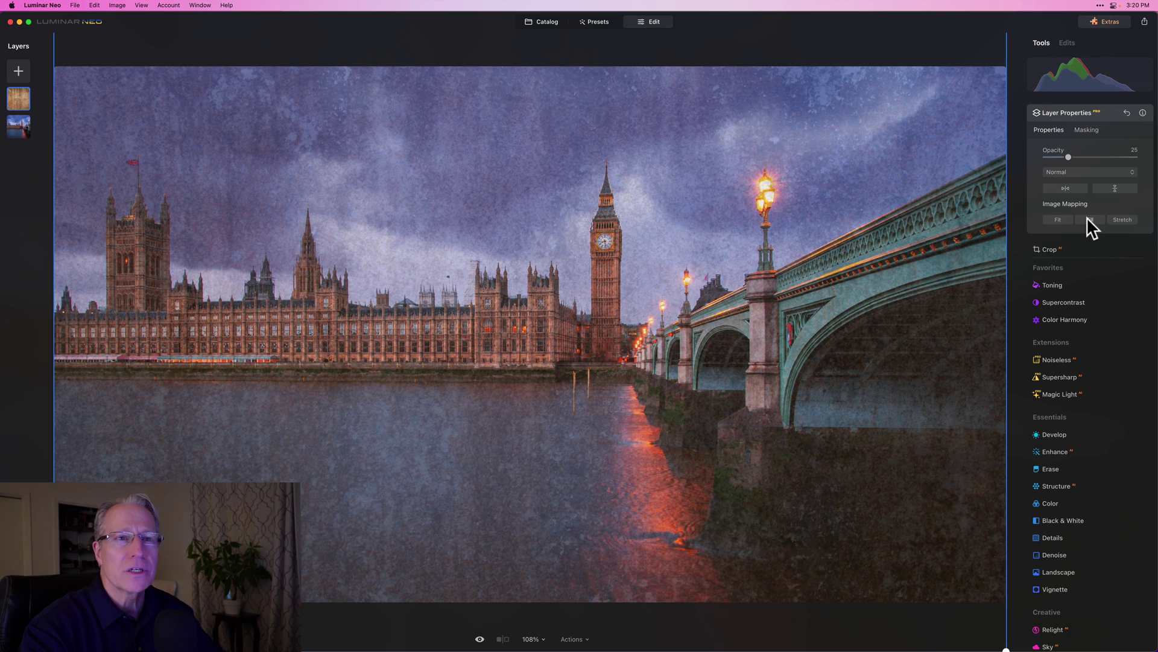
left_click(922, 245)
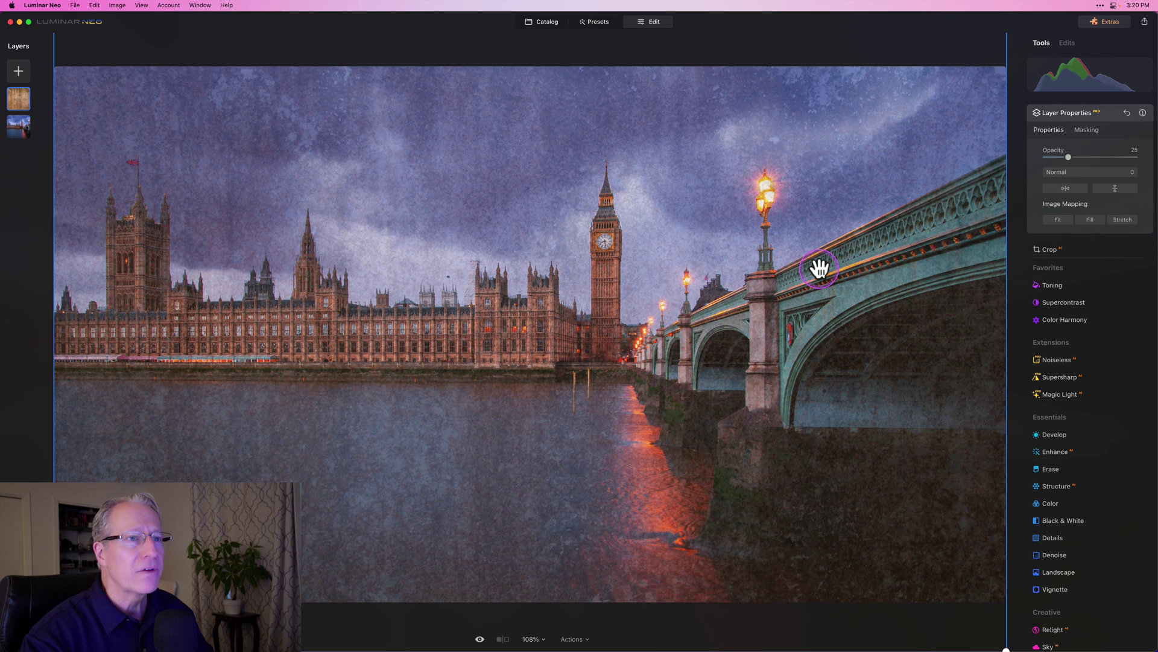
key("super+minus")
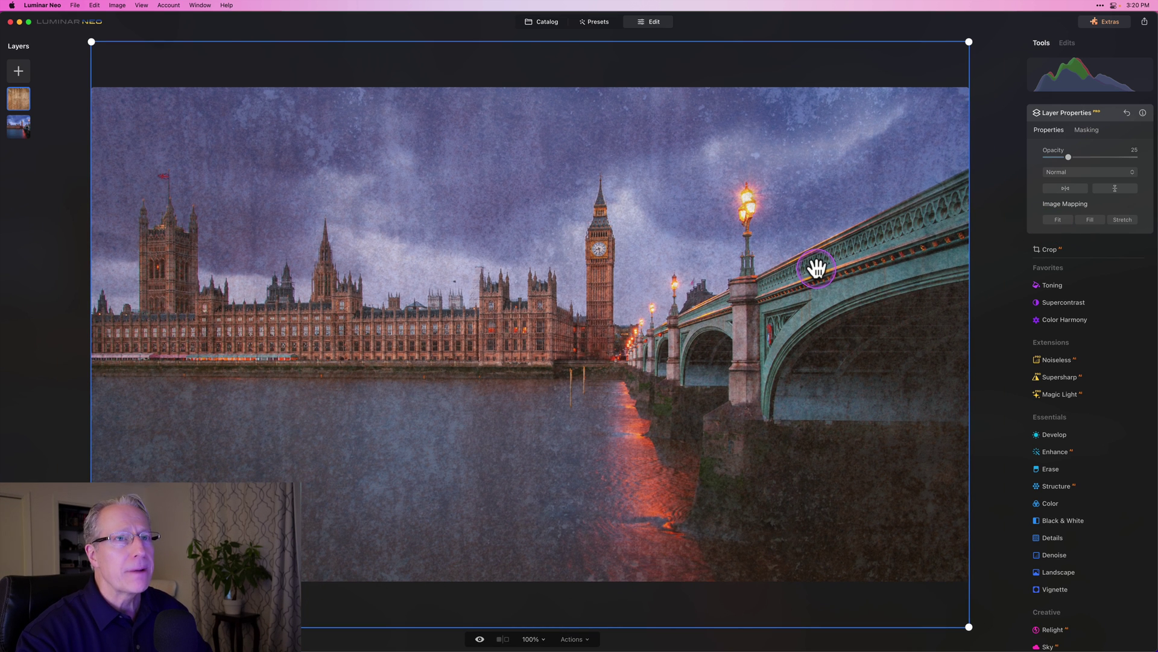
key("super+minus")
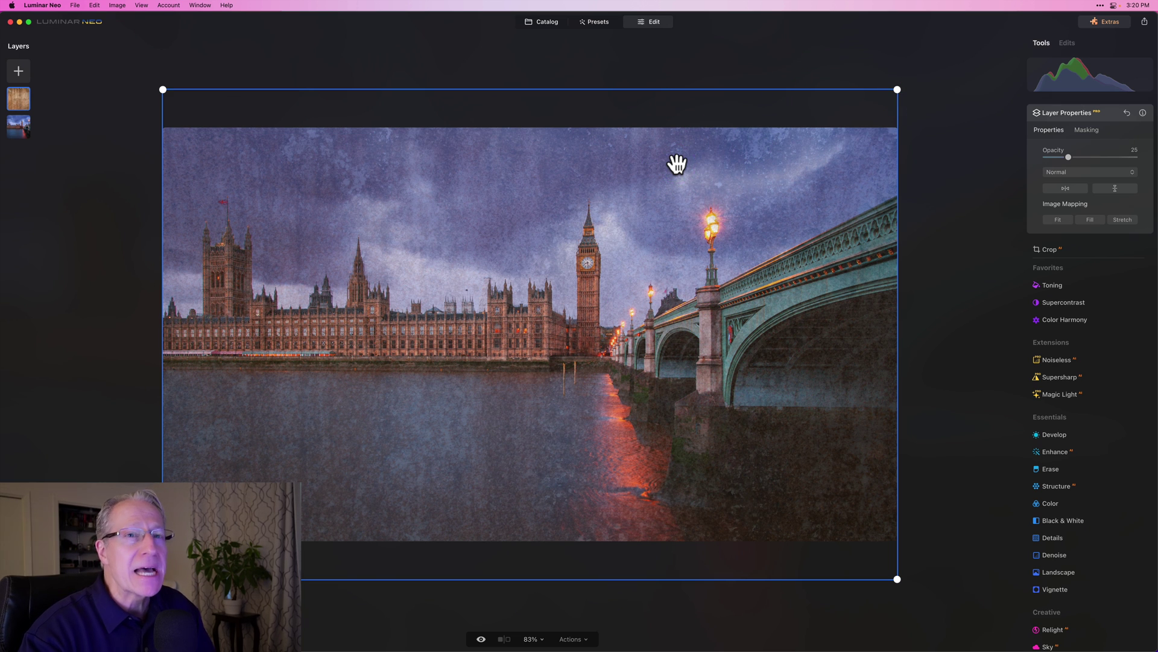
left_click(1126, 219)
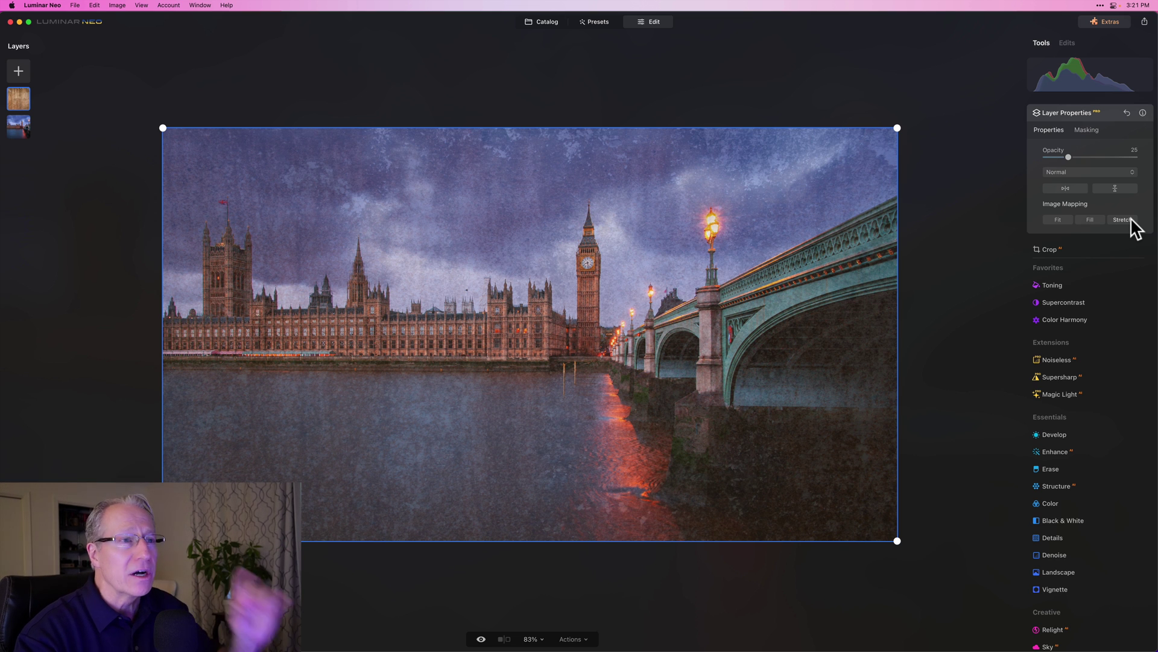
Switch the texture to Fill mapping, then tilt it slightly and resize it beyond the photo's edges
left_click(1089, 221)
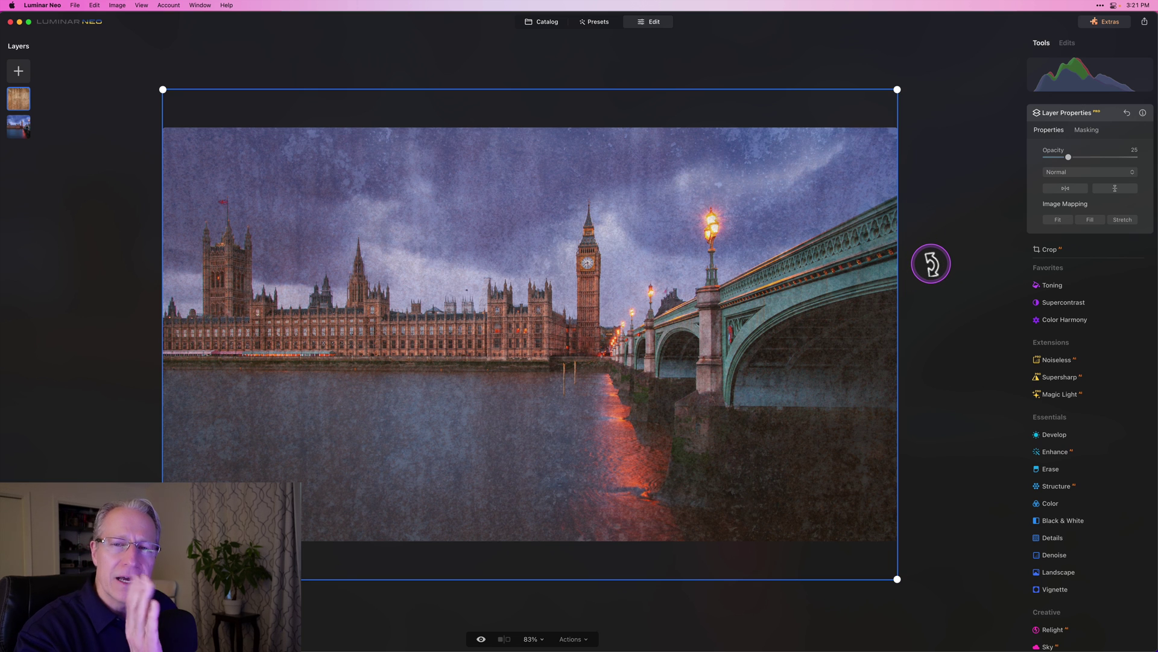
left_click_drag(931, 264, 923, 327)
left_click_drag(929, 126, 950, 158)
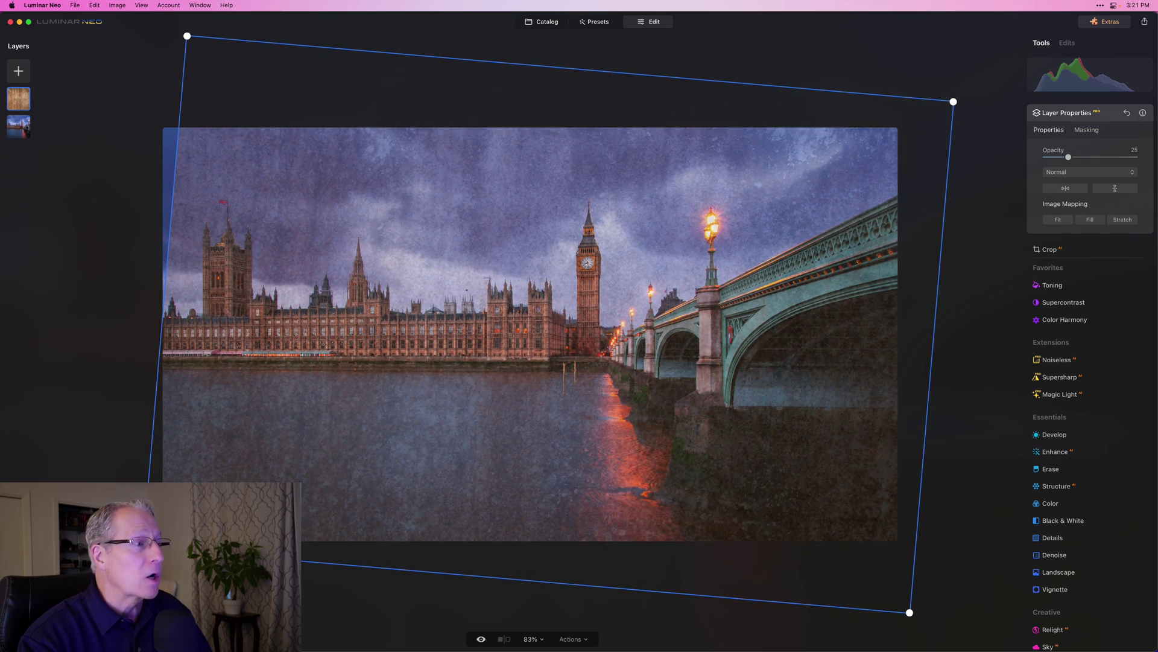
left_click_drag(141, 548, 107, 568)
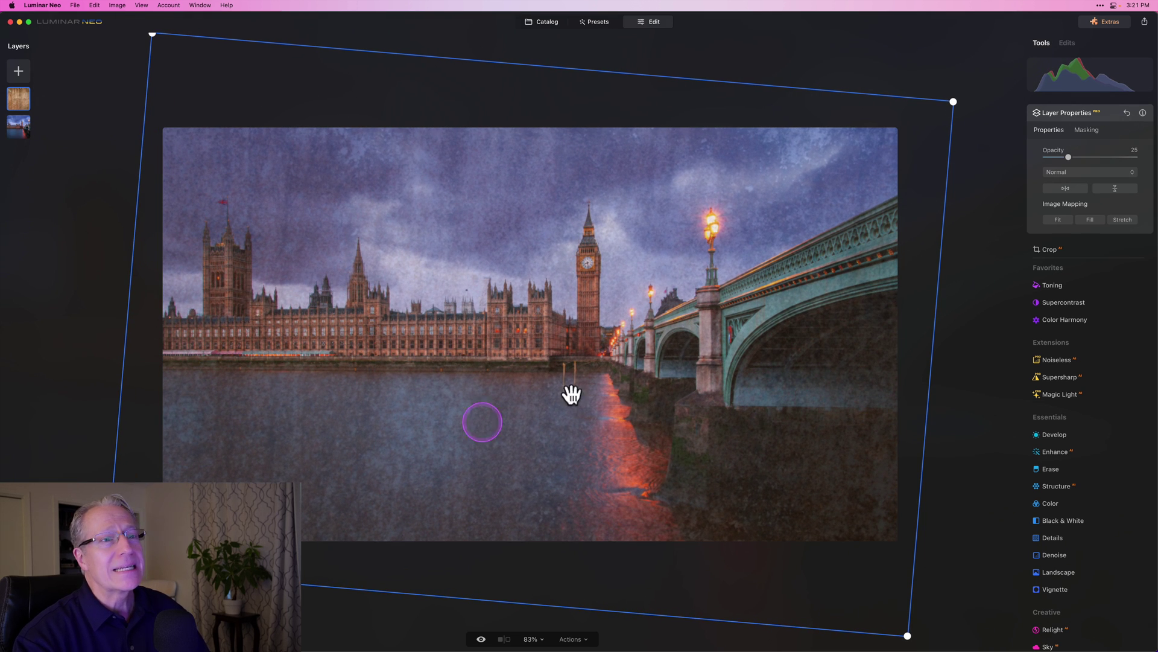
left_click(939, 319)
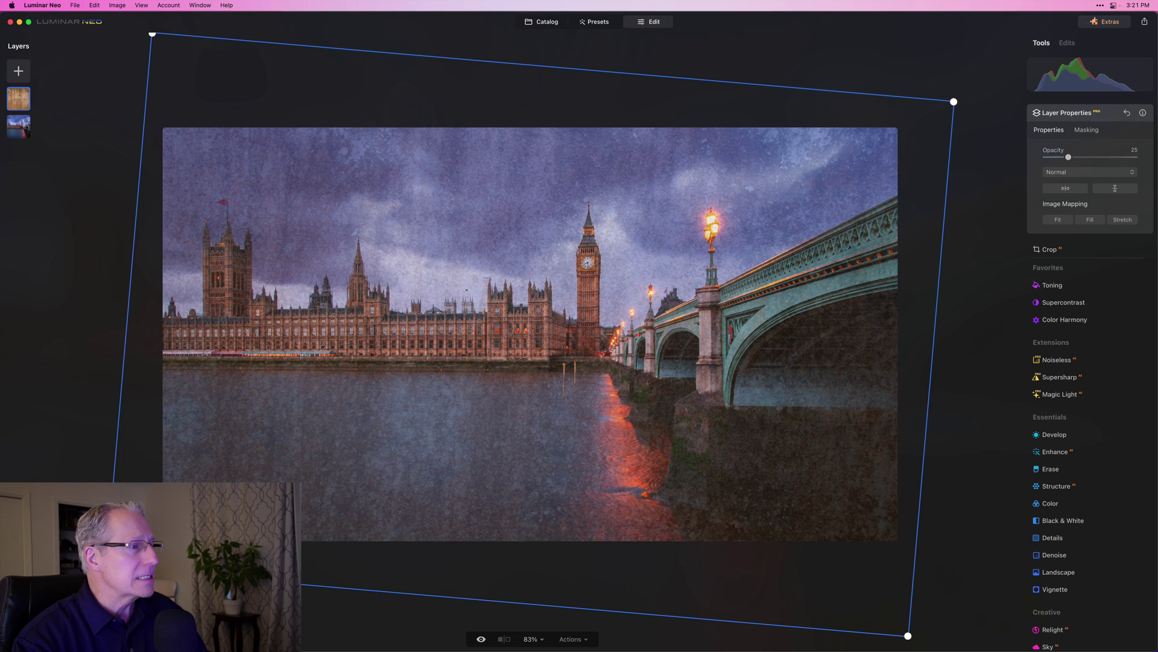
left_click_drag(106, 568, 121, 559)
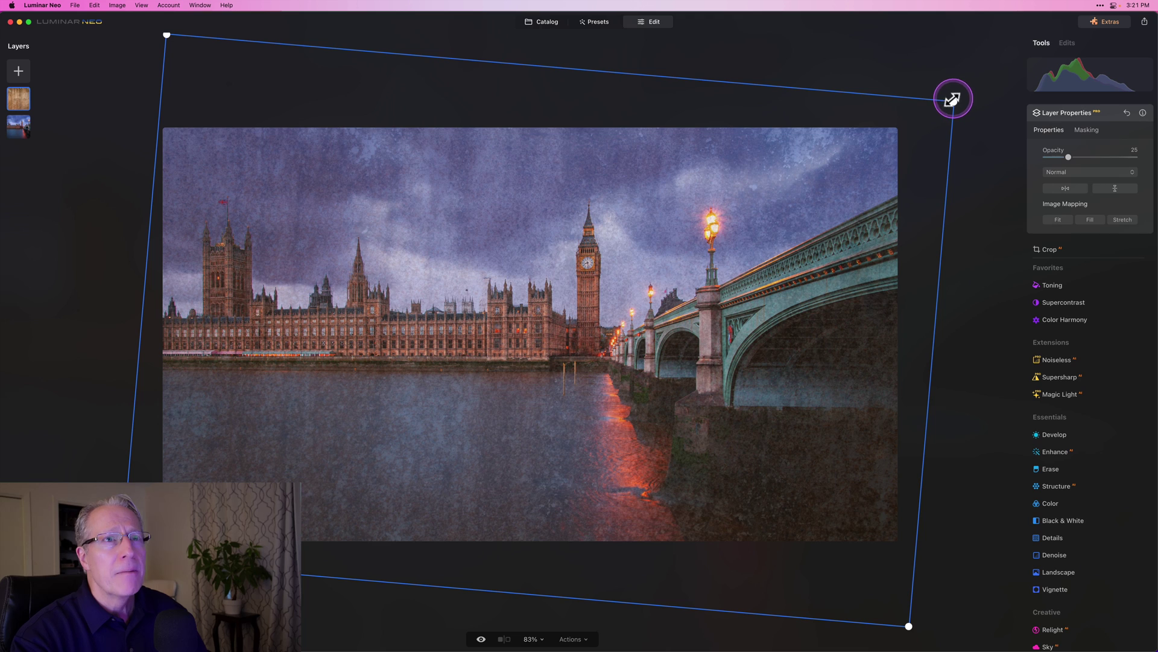
left_click_drag(956, 103, 940, 136)
left_click_drag(955, 212, 952, 179)
Level the texture, try Fit and Fill mapping, then set Stretch so it covers the photo exactly
left_click(1090, 220)
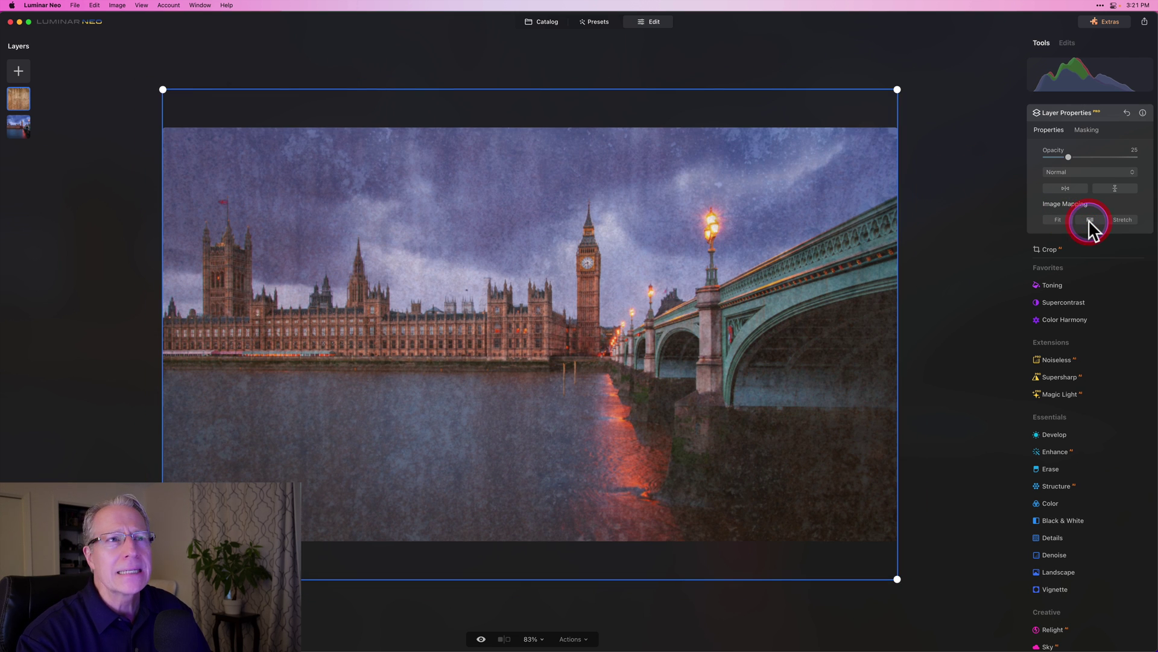
left_click(1060, 219)
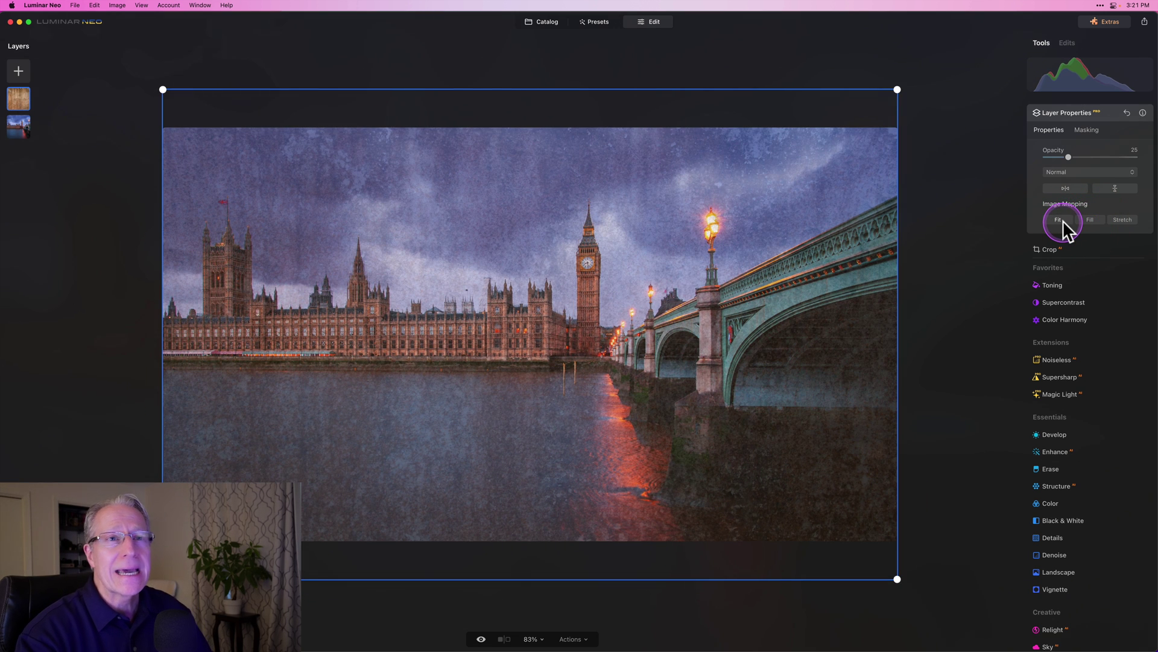
left_click(1057, 221)
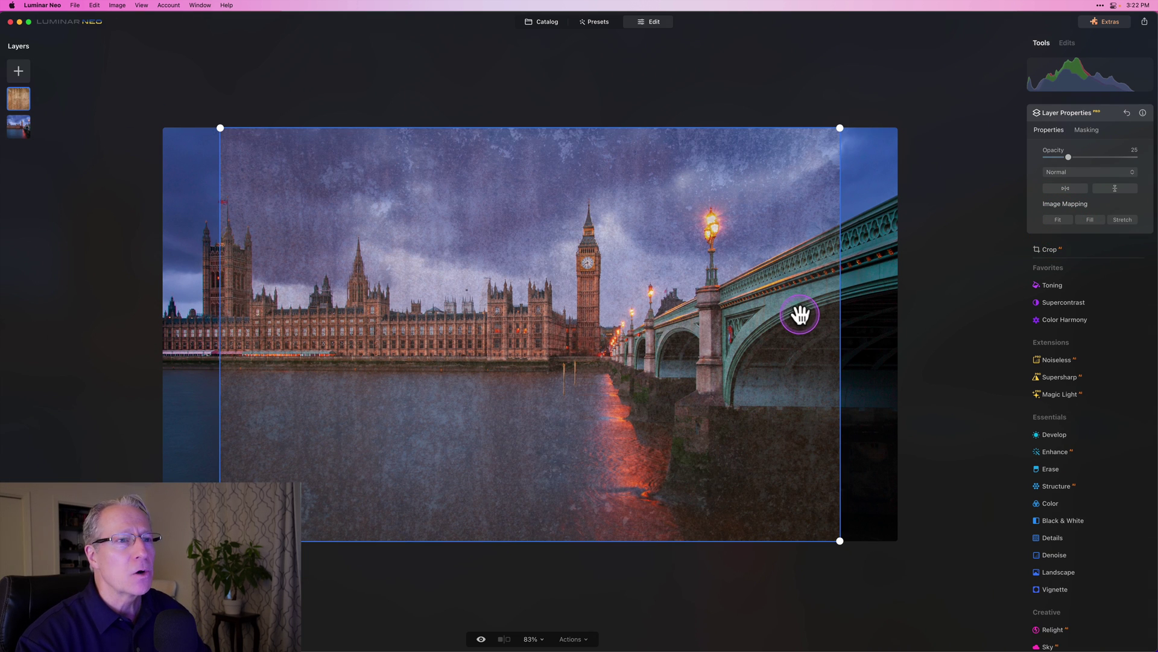
key("super+equal")
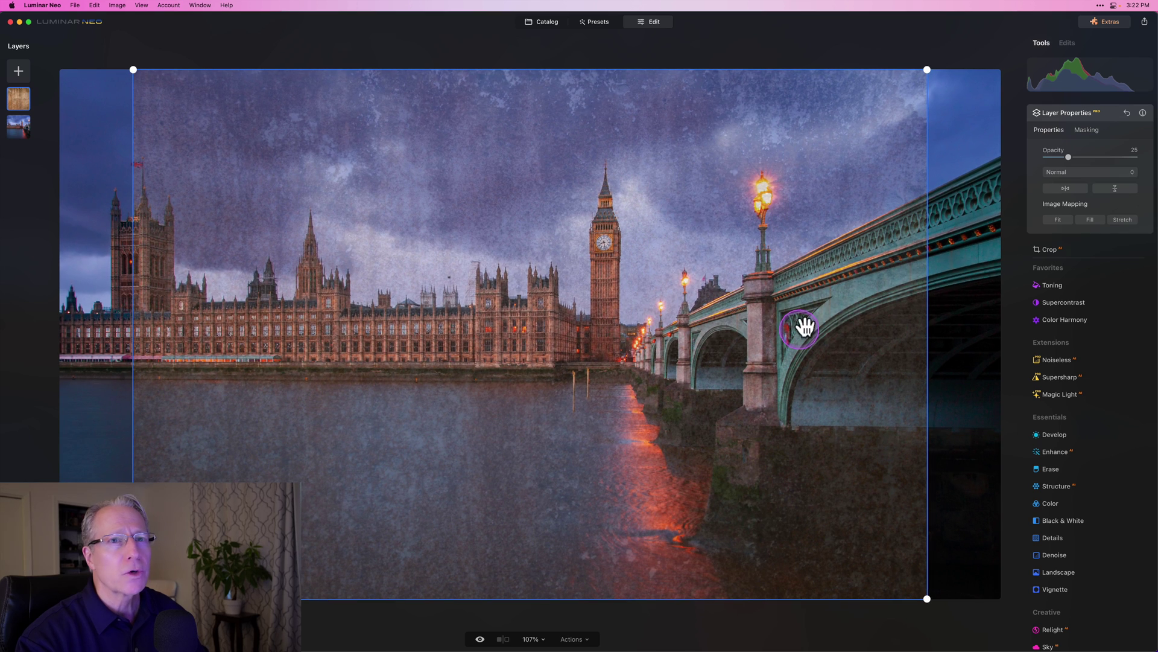
left_click(1090, 220)
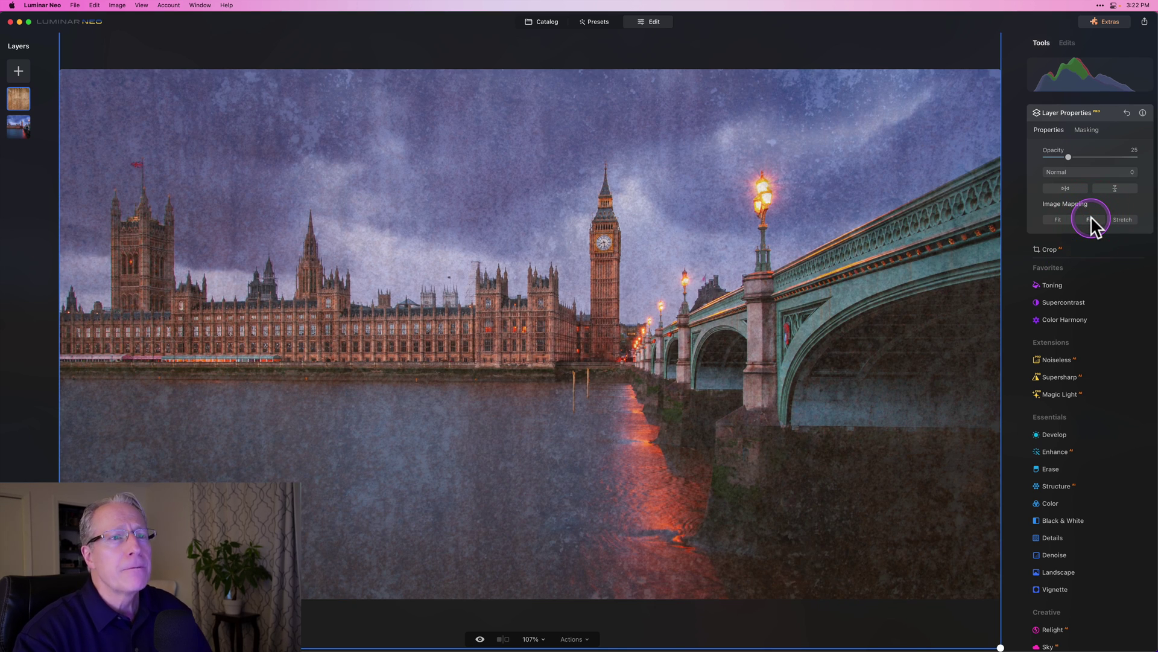
left_click(1123, 219)
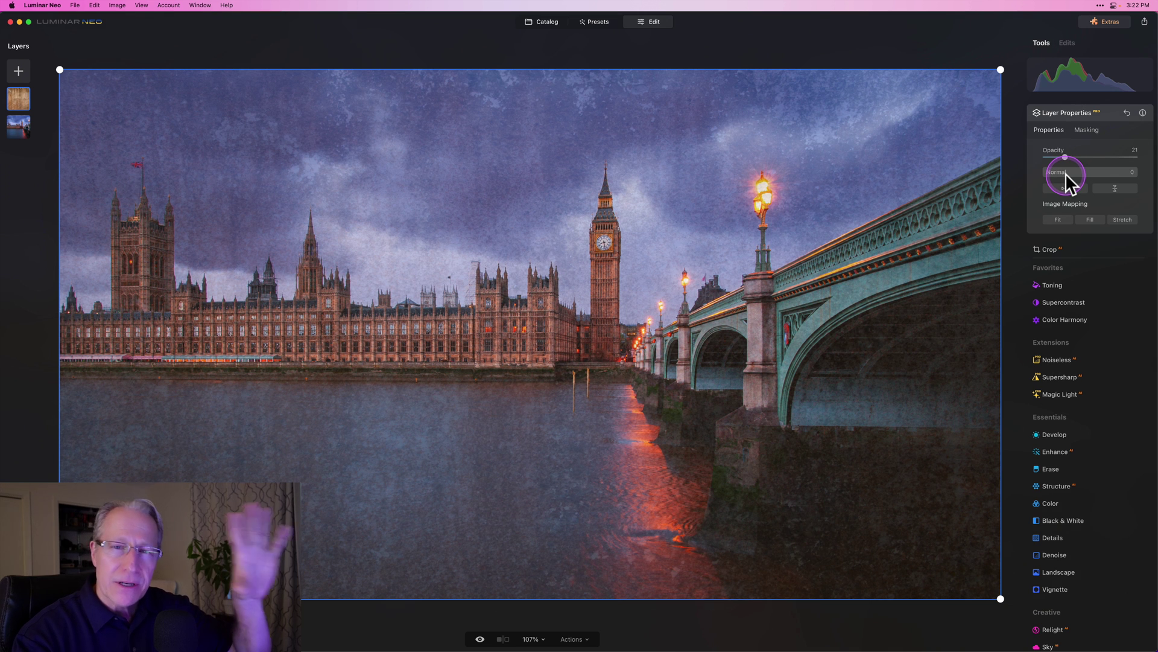
Preview Multiply, Color Burn, Lighten, Screen, Overlay and Soft Light blends on the texture layer
left_click(1066, 172)
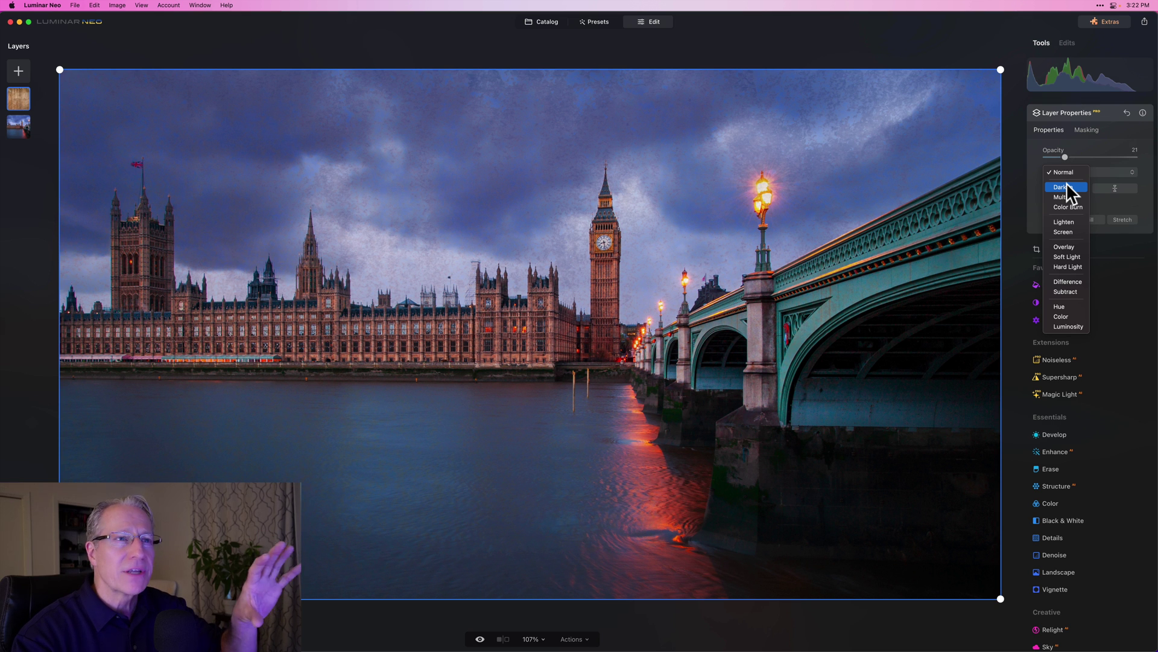
left_click(1068, 196)
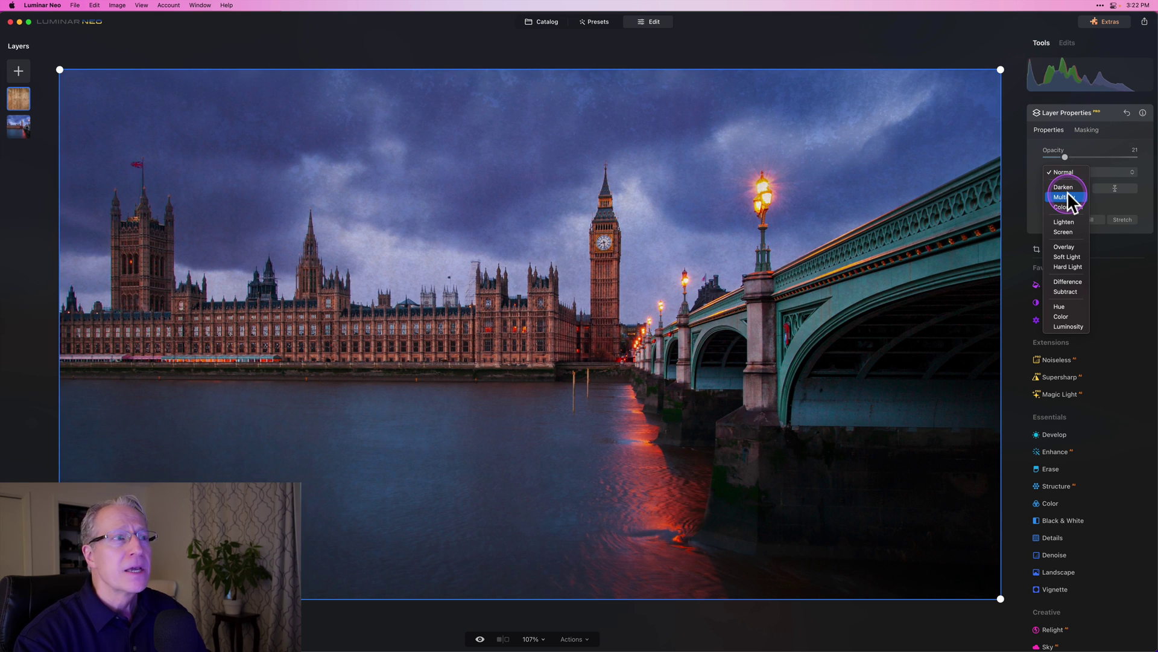
left_click(1071, 207)
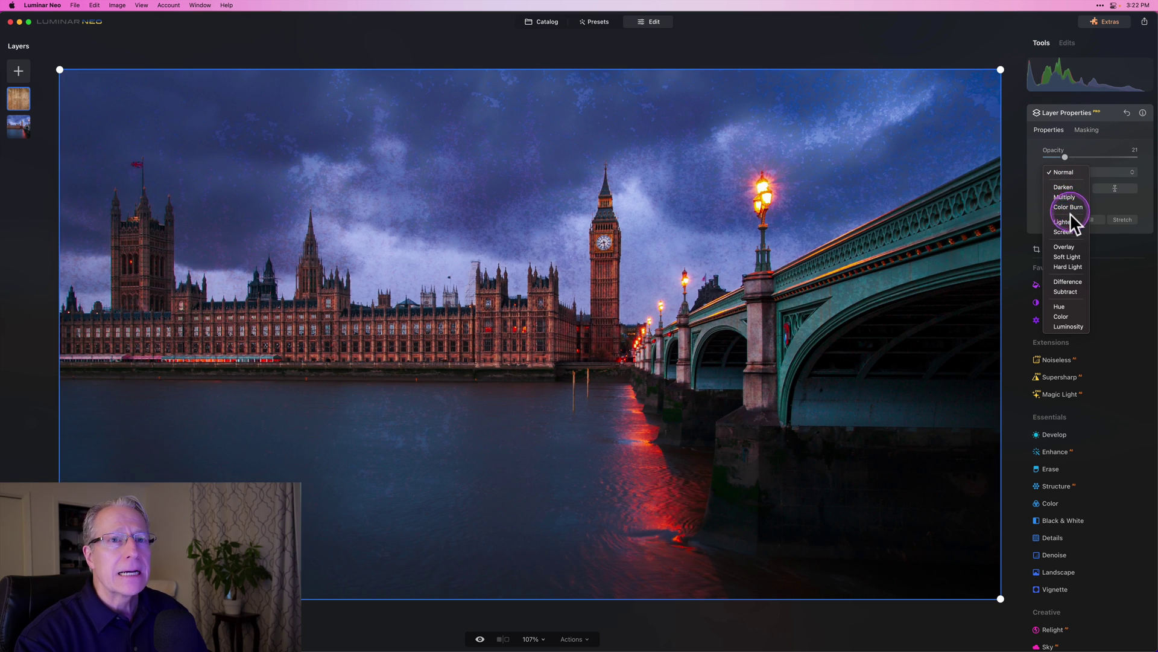
left_click(1070, 219)
left_click(1072, 231)
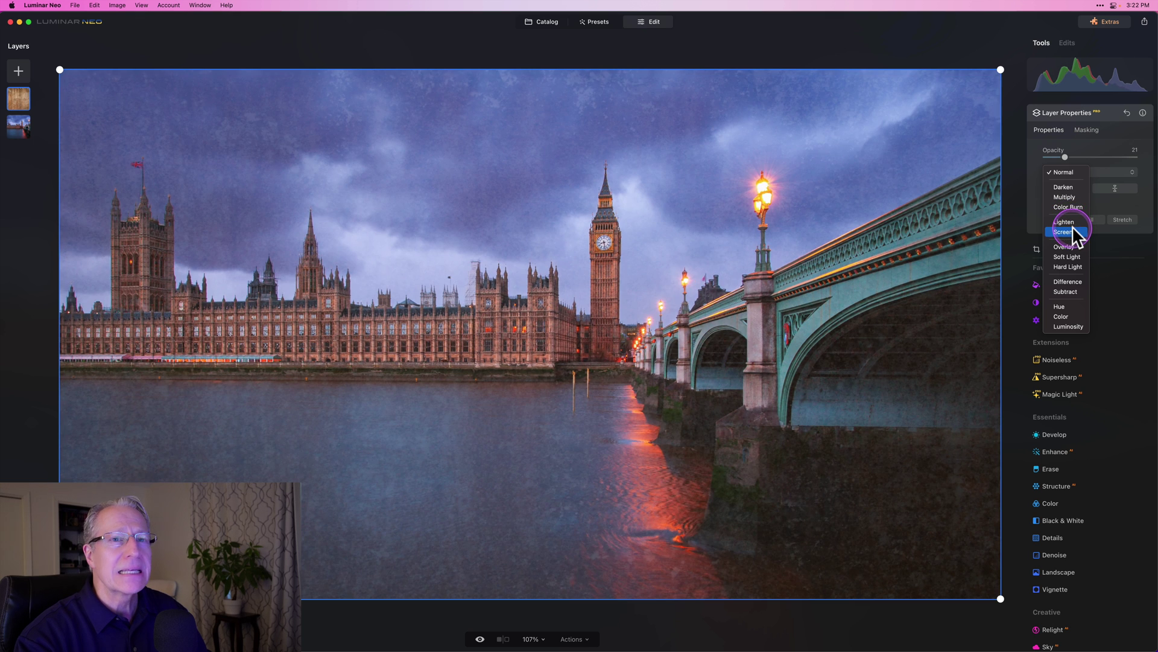
left_click(1074, 247)
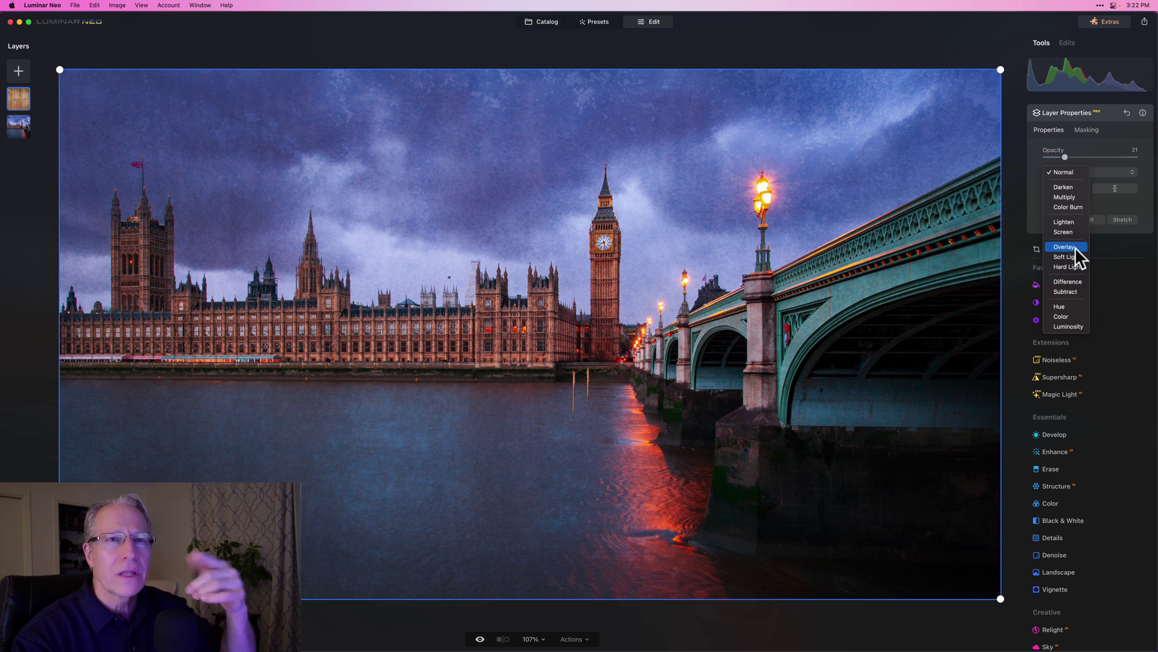
left_click(1077, 256)
Preview Hard Light, Difference, Subtract, Hue and Color, then apply Luminosity blending
left_click(1077, 266)
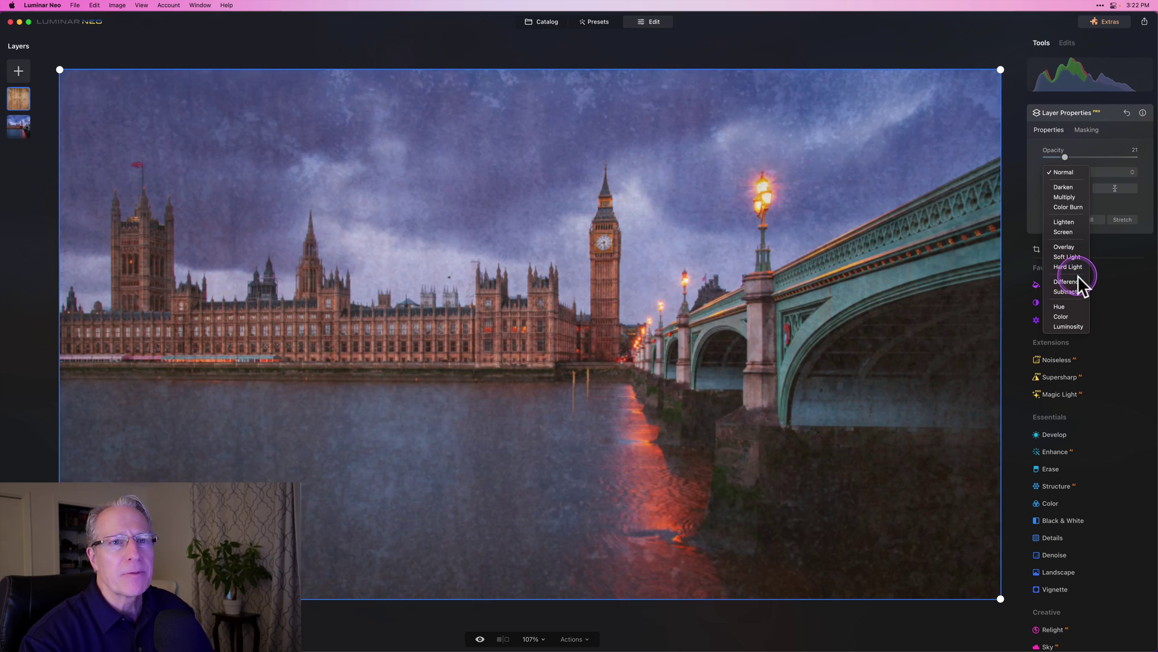
left_click(1080, 284)
left_click(1080, 291)
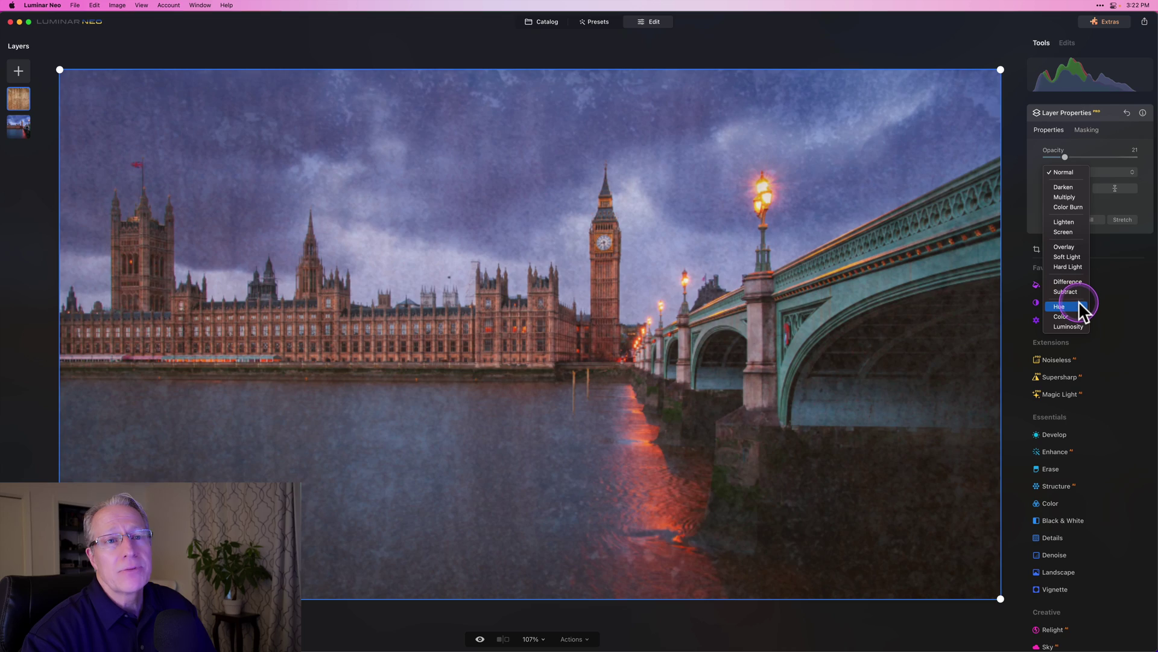
left_click(1079, 307)
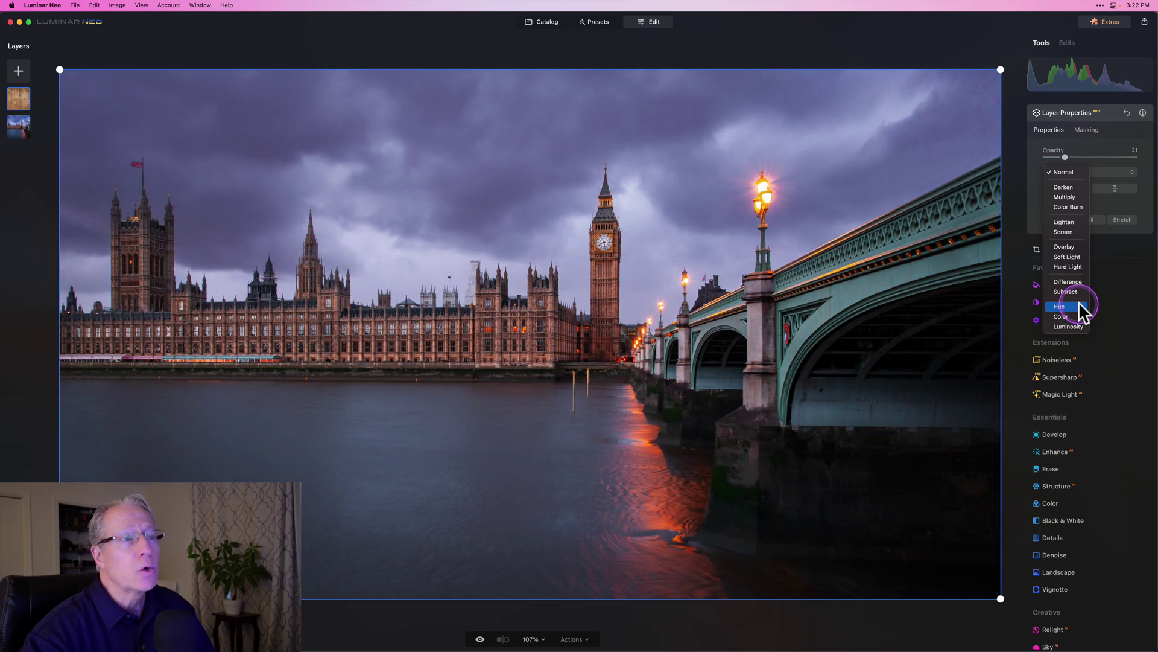
left_click(1079, 317)
left_click(1080, 326)
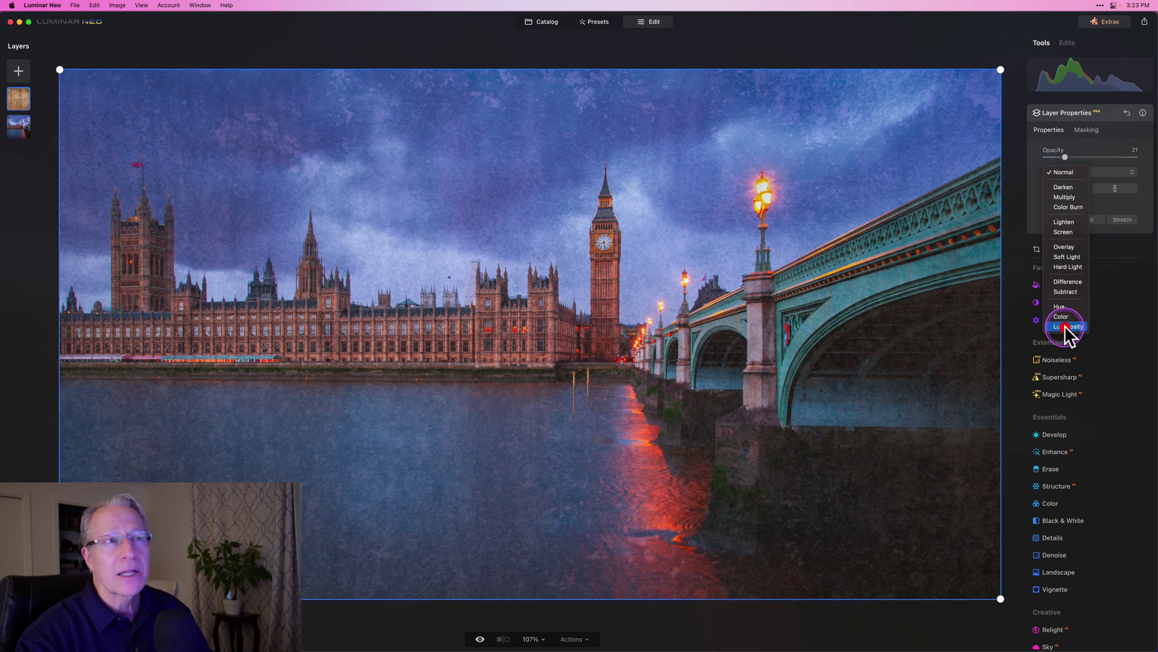
left_click(1065, 326)
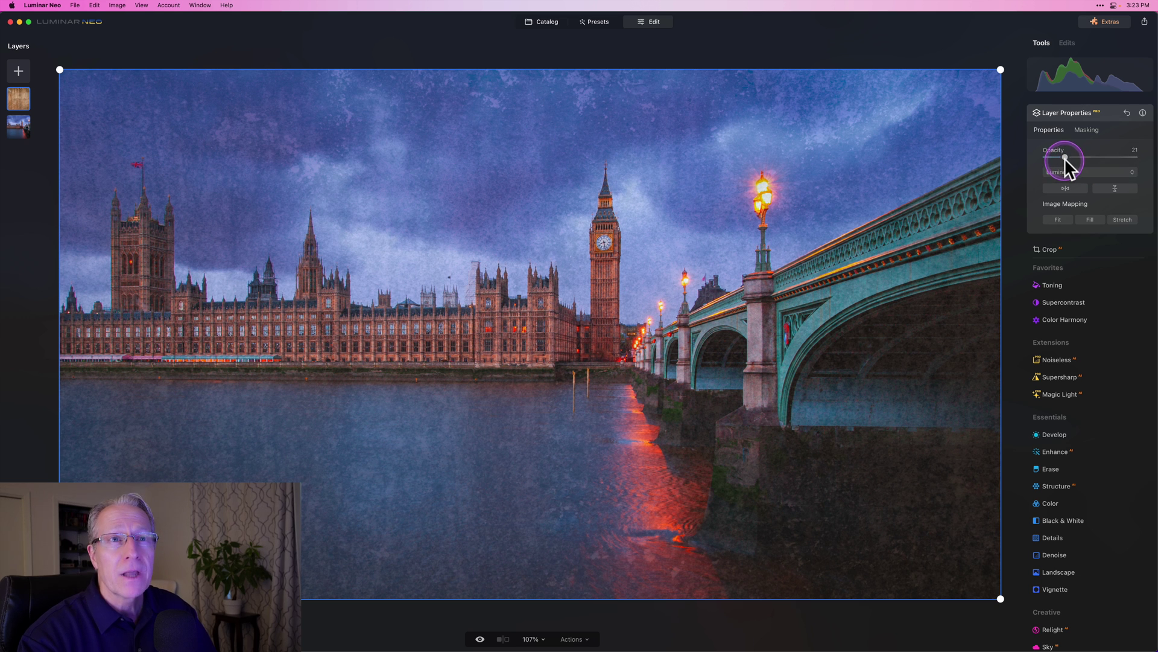
Fade the grunge texture layer's opacity down to 15
left_click_drag(1064, 156, 1060, 156)
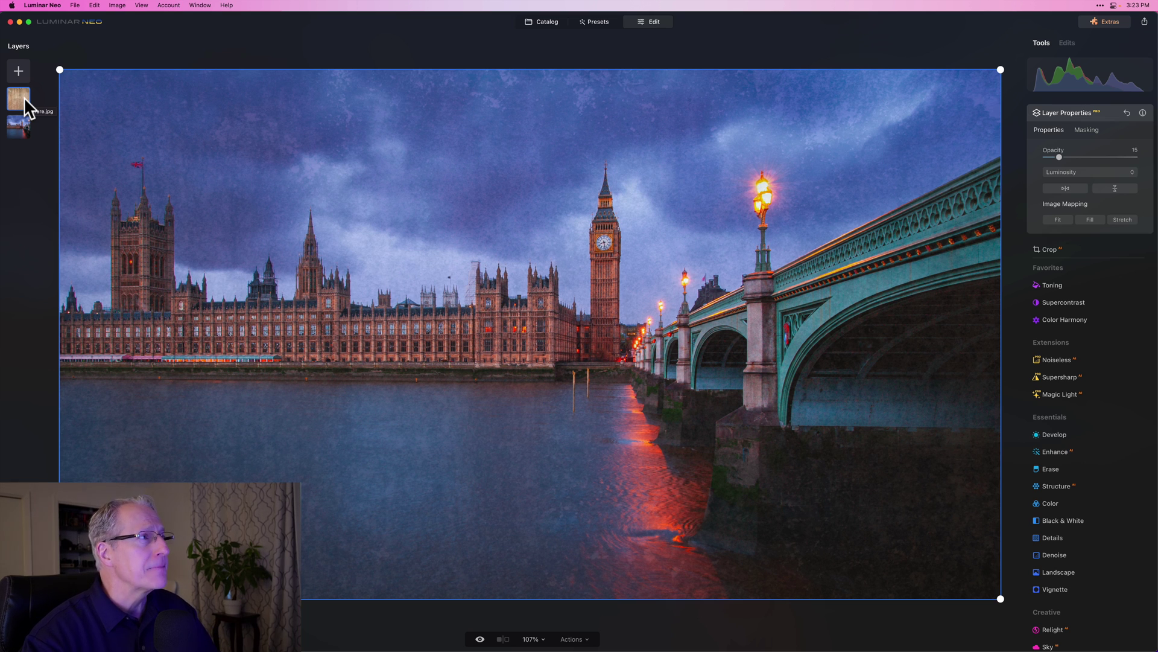
Remove the grunge texture layer and add the rain image from My Images as a new layer
right_click(24, 97)
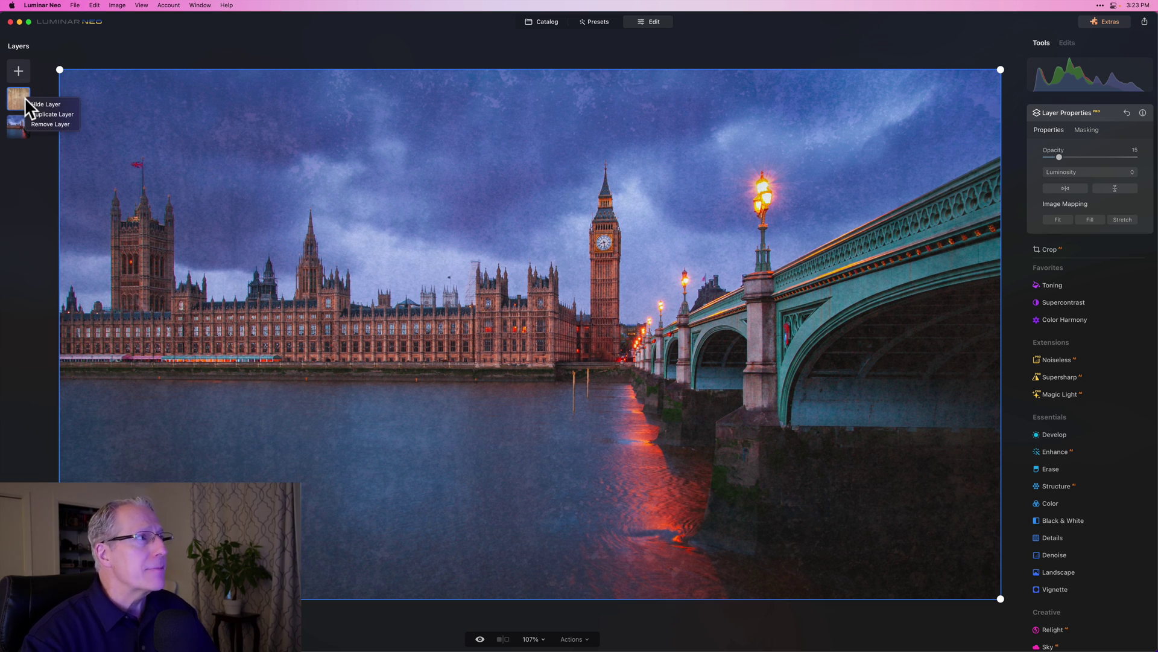
left_click(45, 124)
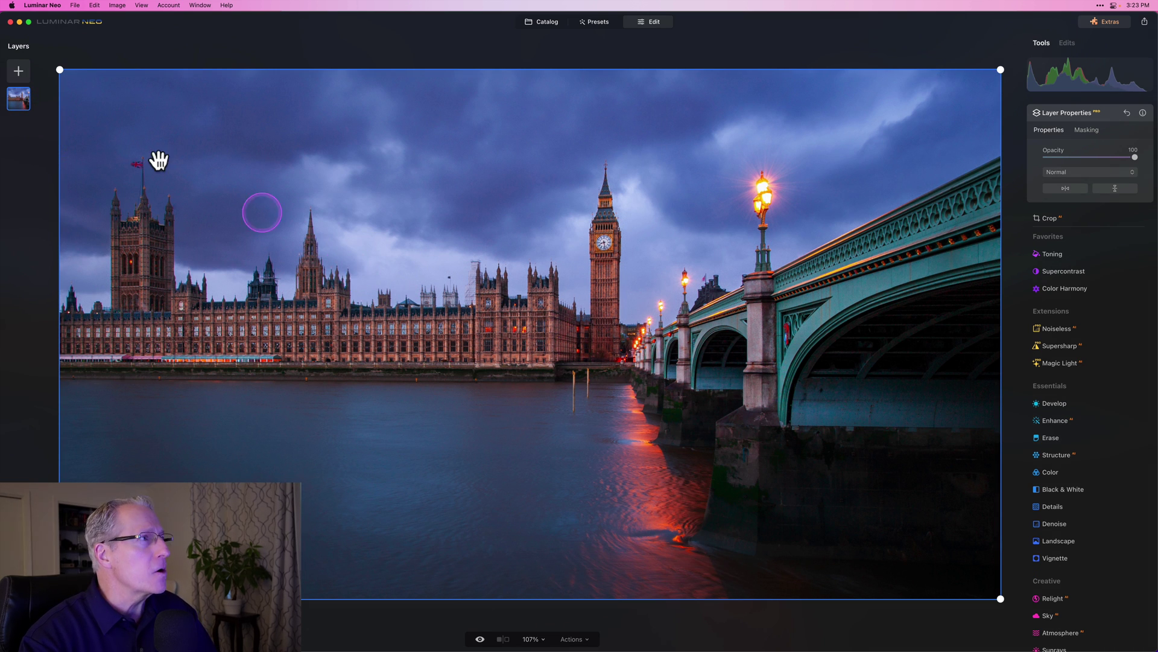
left_click(19, 72)
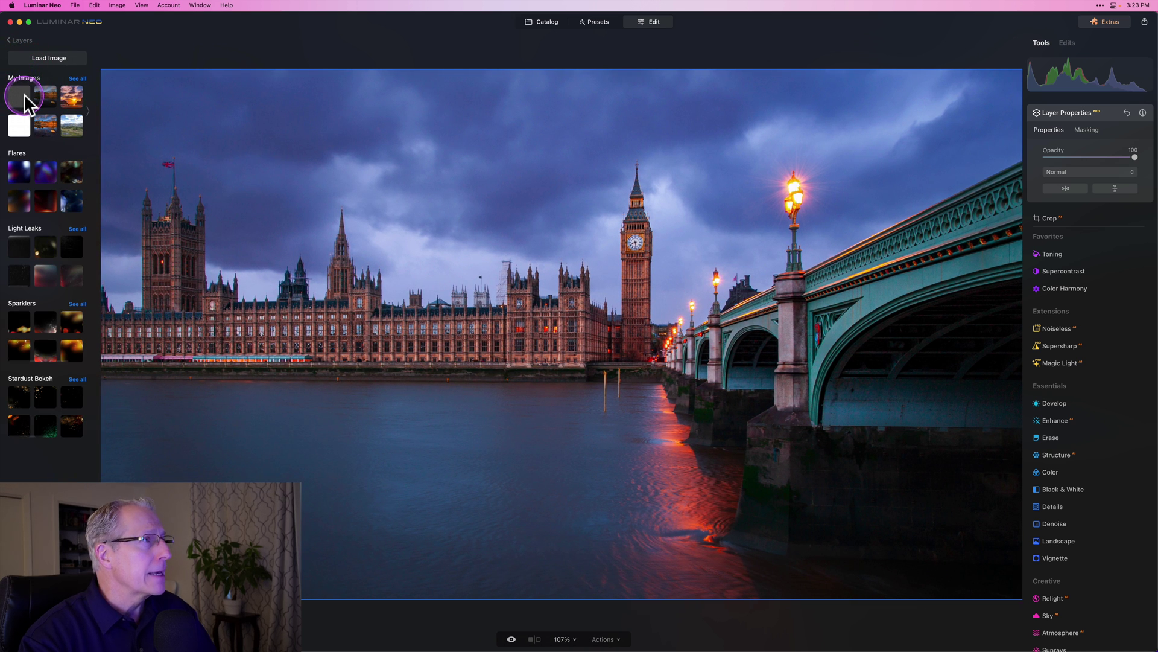
left_click(23, 93)
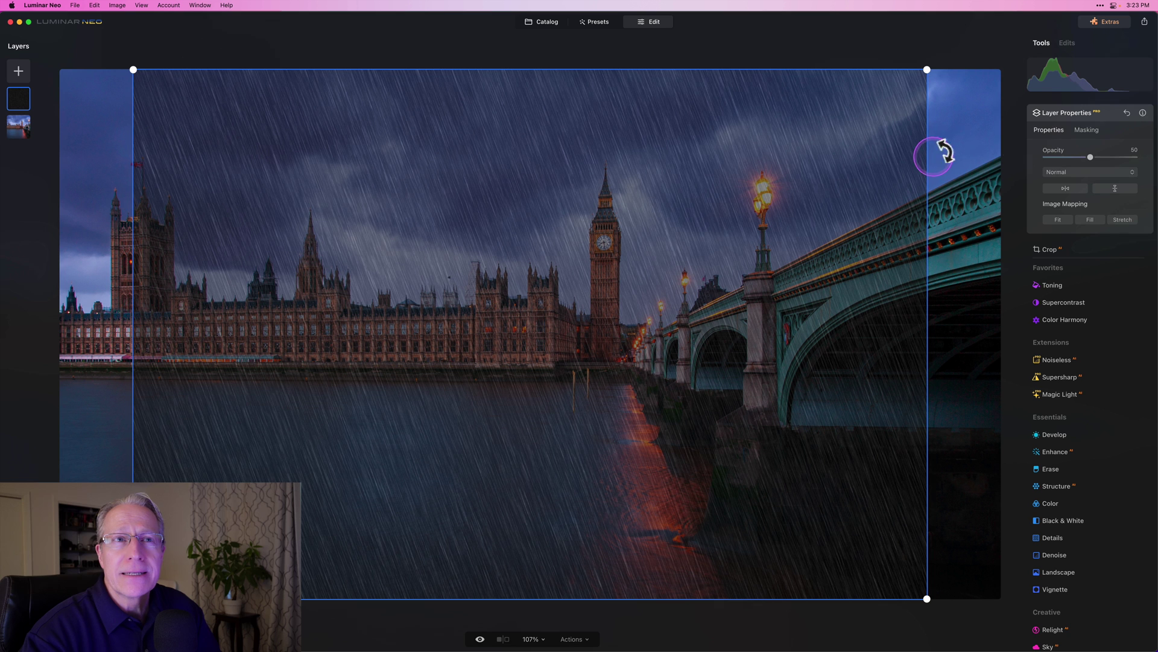
Lower the rain layer's opacity to 17 and set its Image Mapping to Fill, then Stretch
left_click(1060, 157)
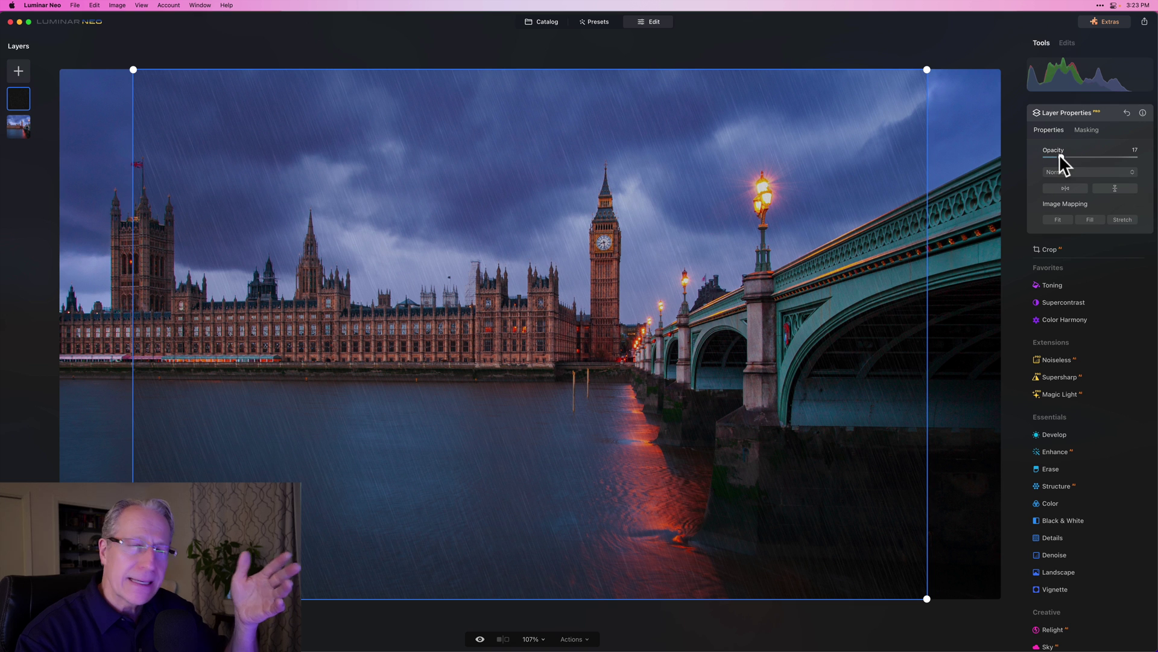
left_click(1091, 219)
left_click(1119, 219)
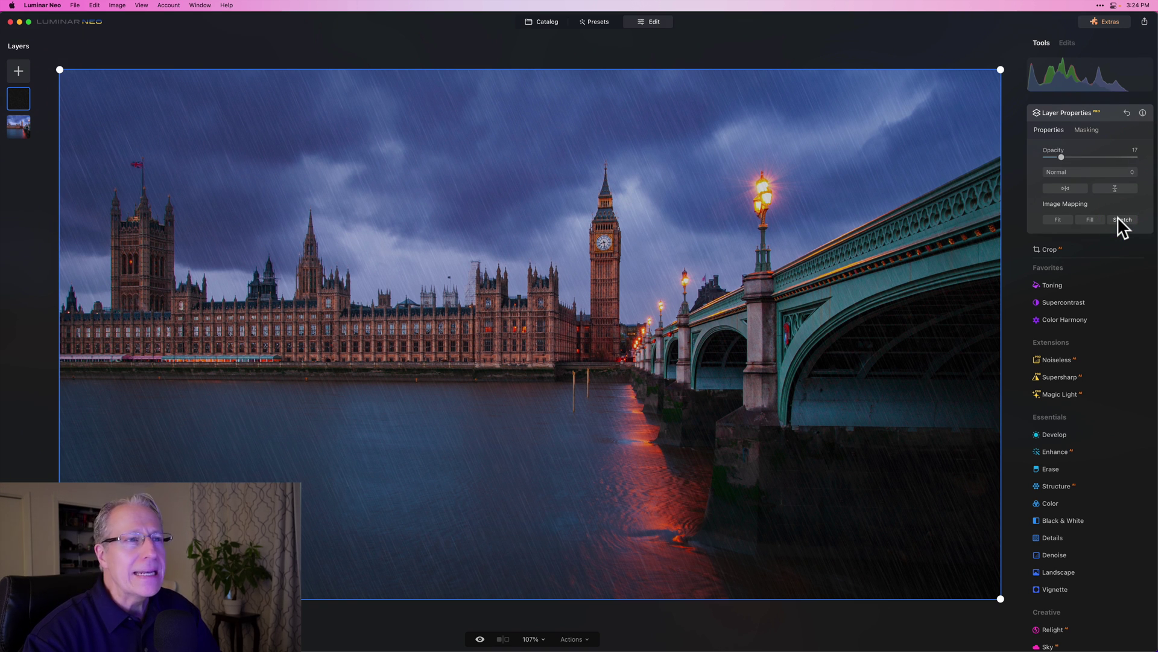
left_click(1100, 132)
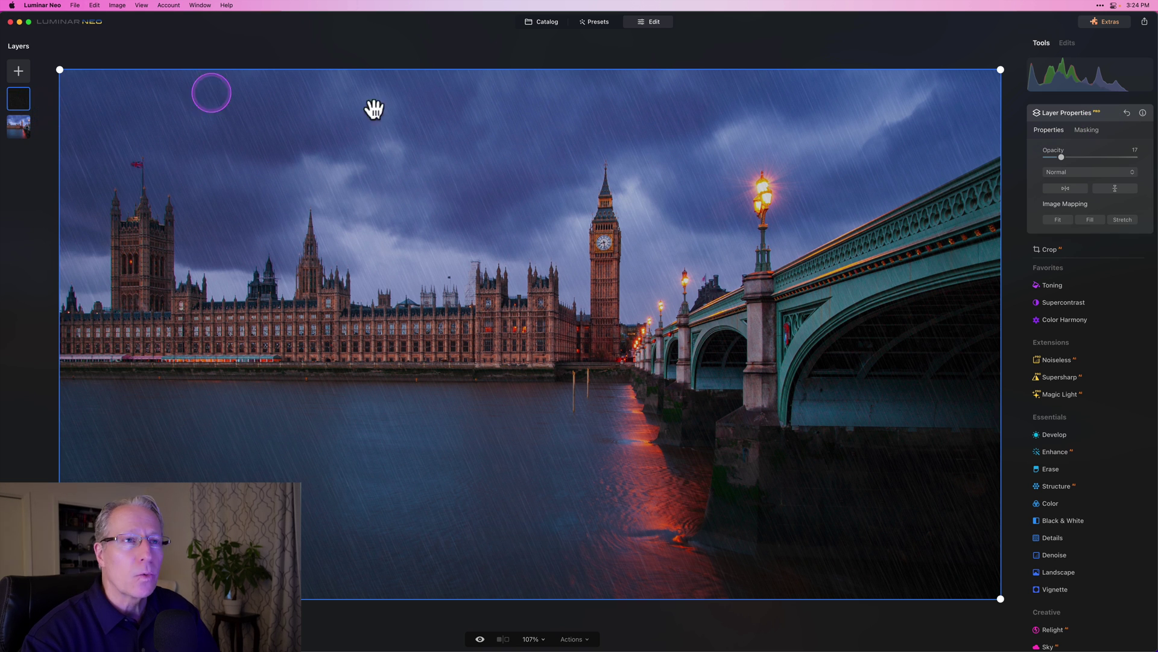
right_click(18, 96)
left_click(43, 99)
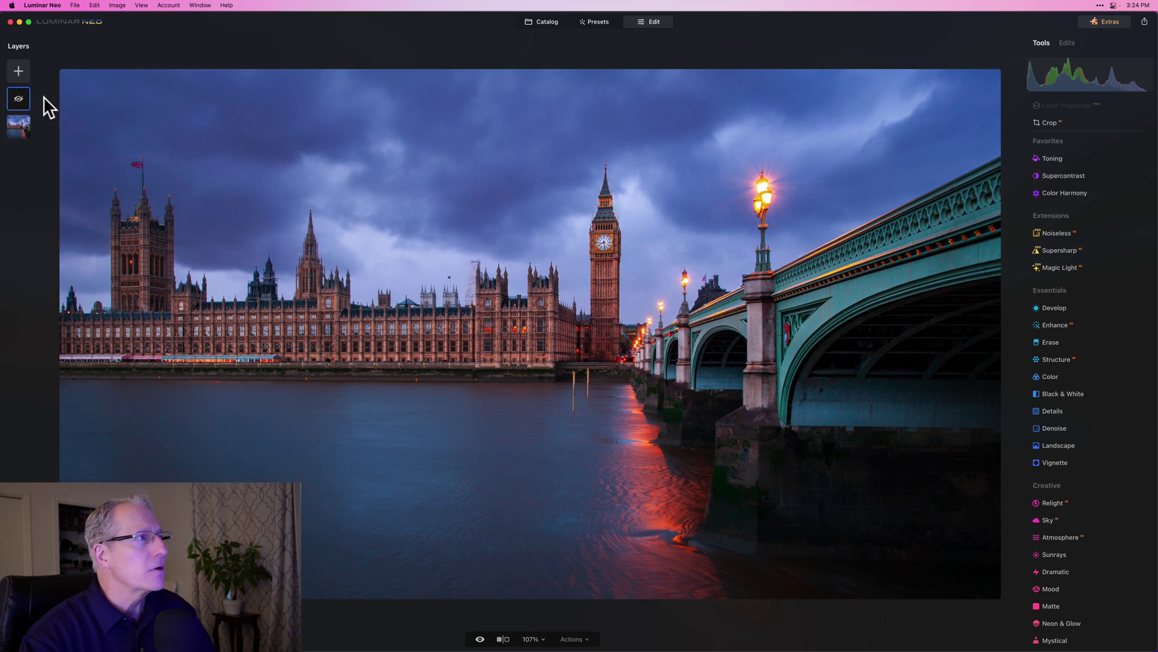
right_click(43, 99)
left_click(22, 96)
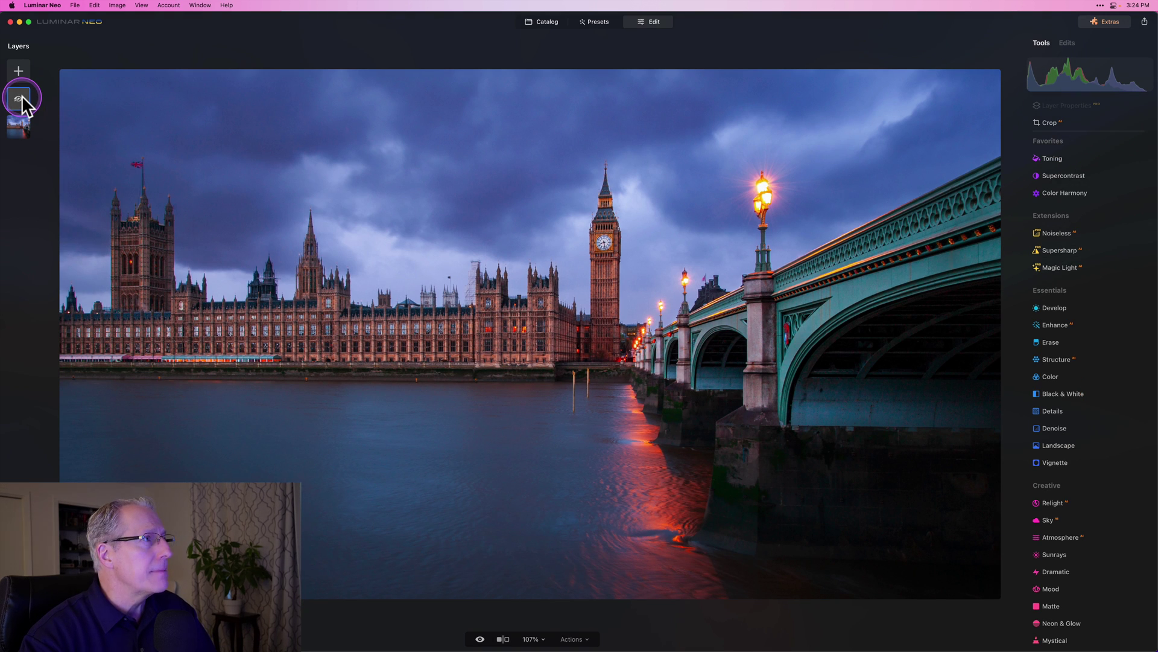
right_click(22, 95)
left_click(39, 102)
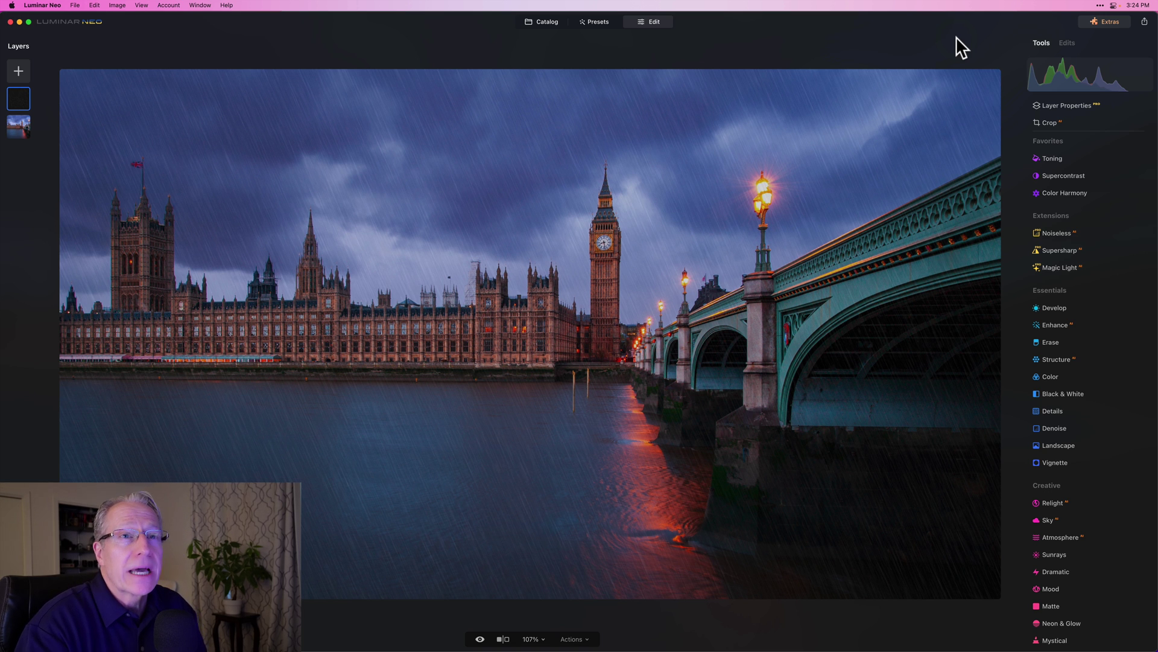
left_click(1092, 107)
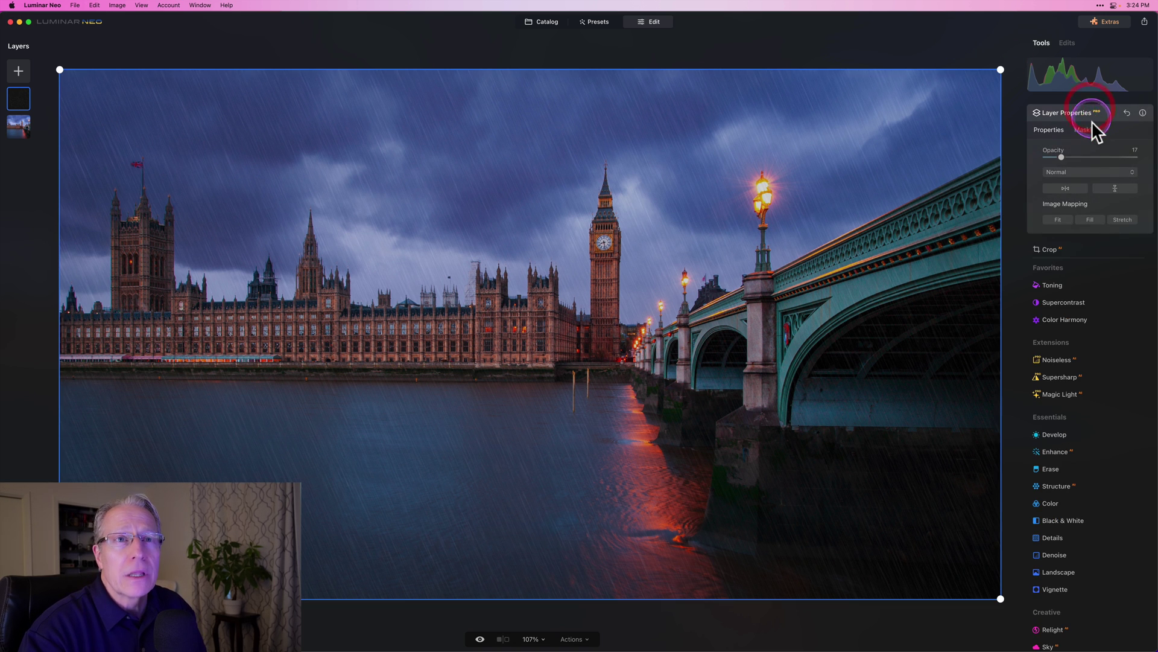
left_click(1091, 130)
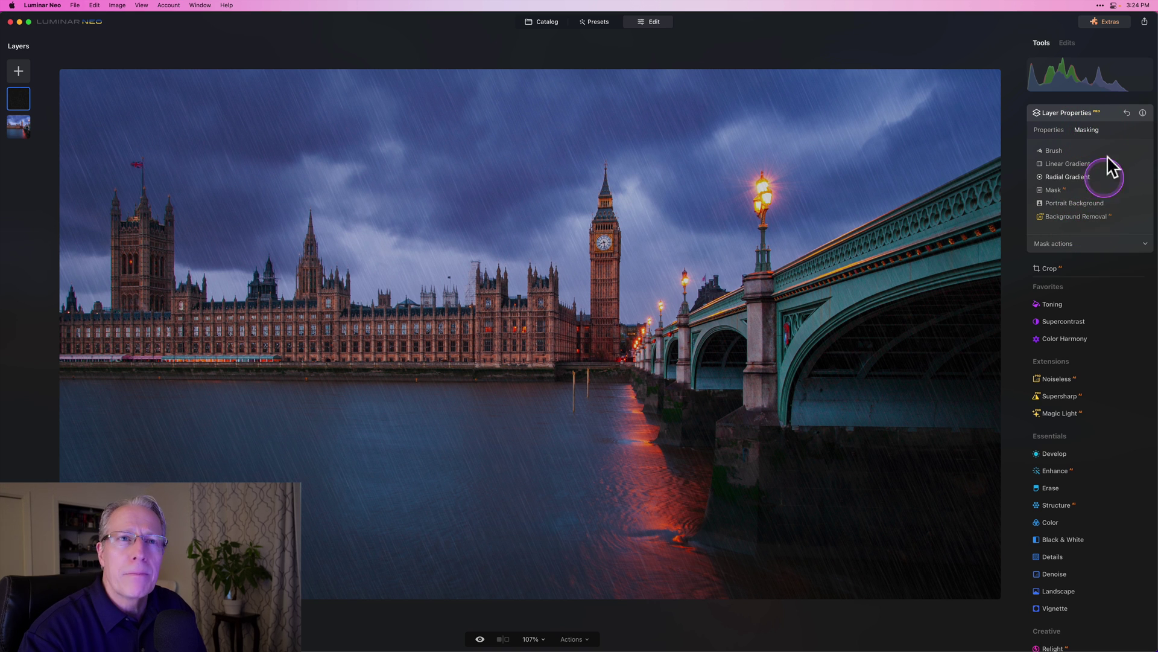
left_click(1110, 114)
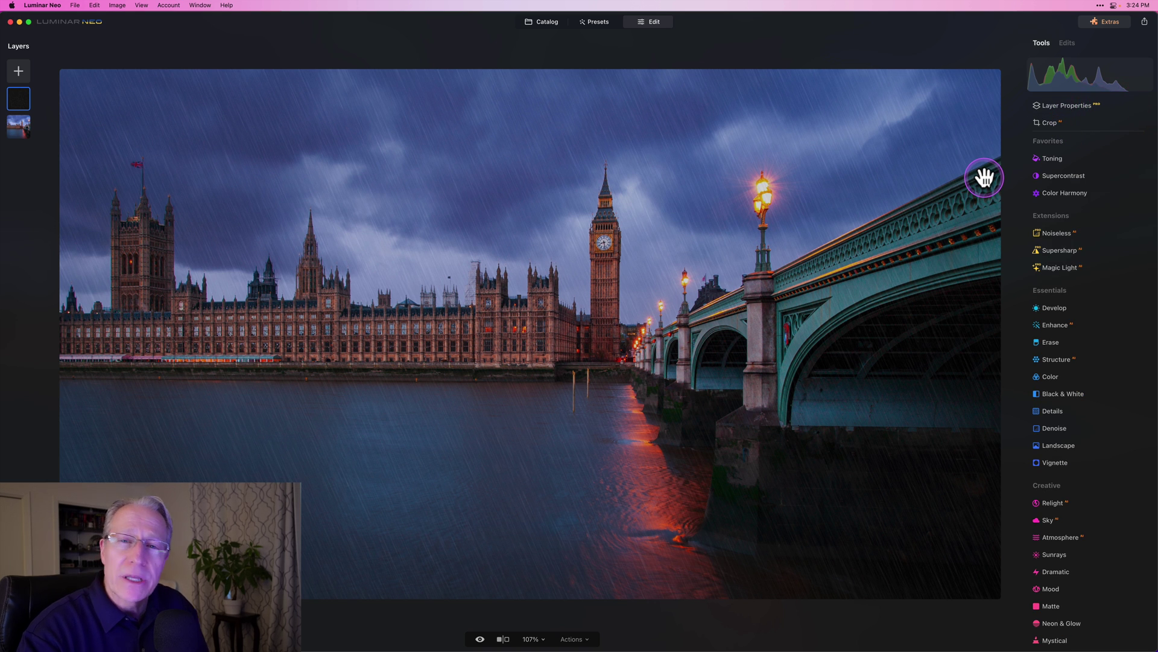